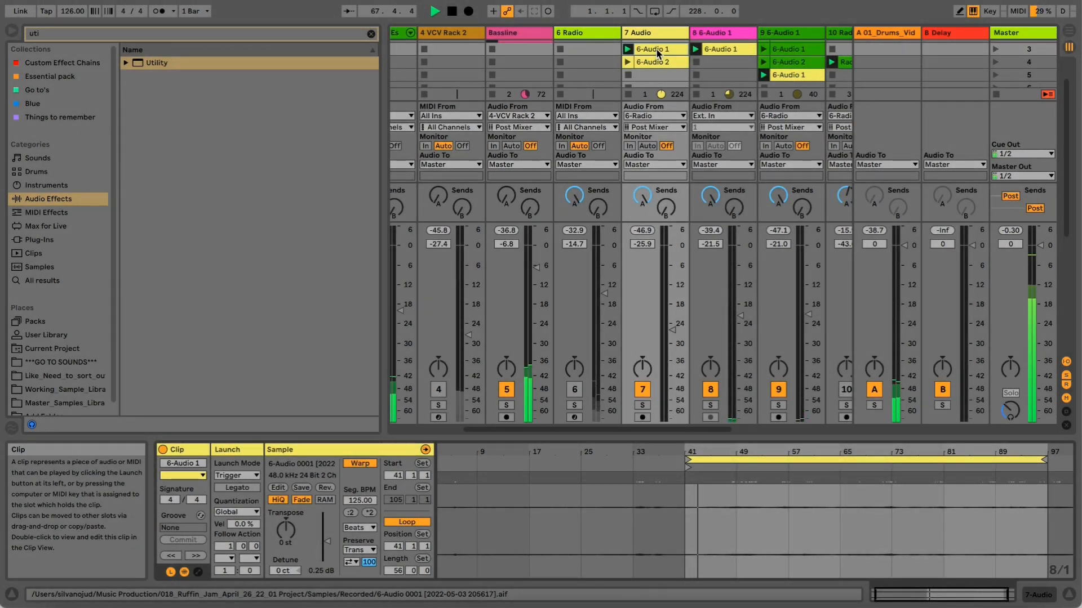
Step: Raise the 7 Audio track's volume to -22.0 dB, checking its clips 6-Audio 1 and 6-Audio 2
left_click_drag(672, 330, 672, 328)
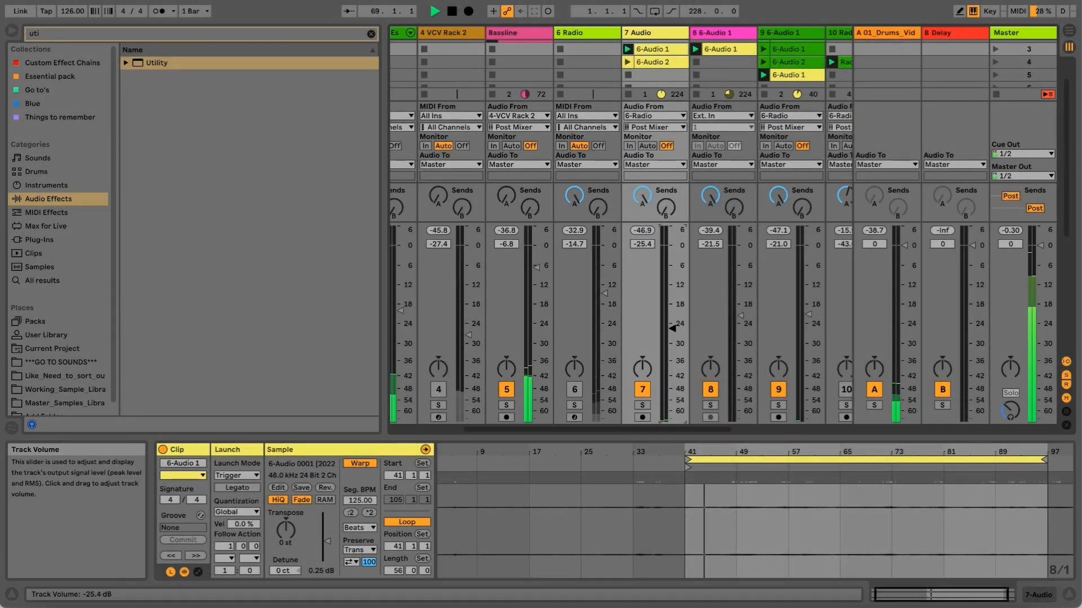
left_click(653, 60)
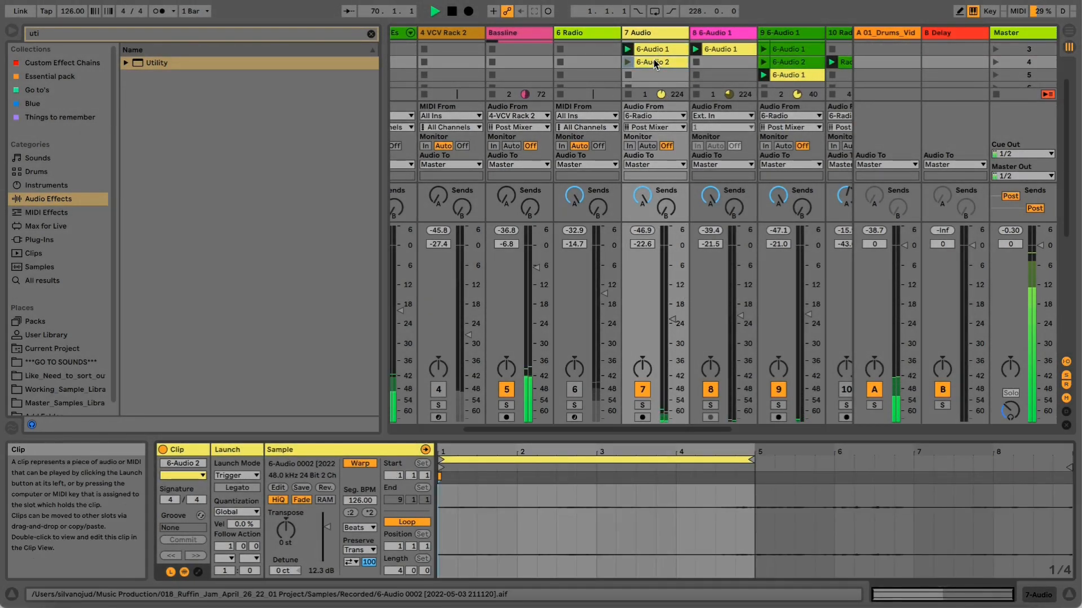
left_click(653, 52)
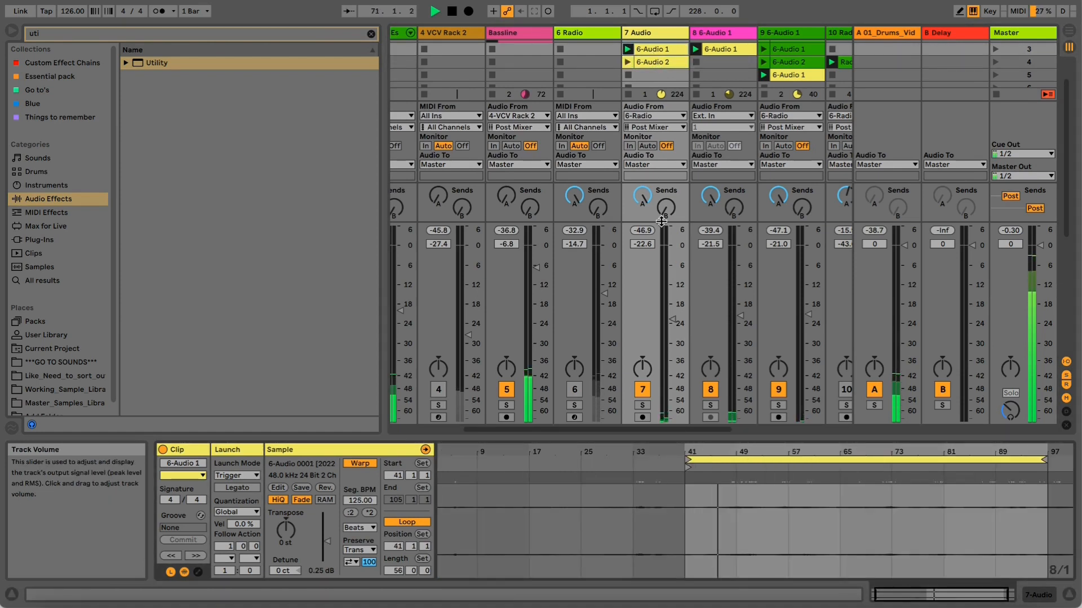
left_click_drag(679, 324, 679, 318)
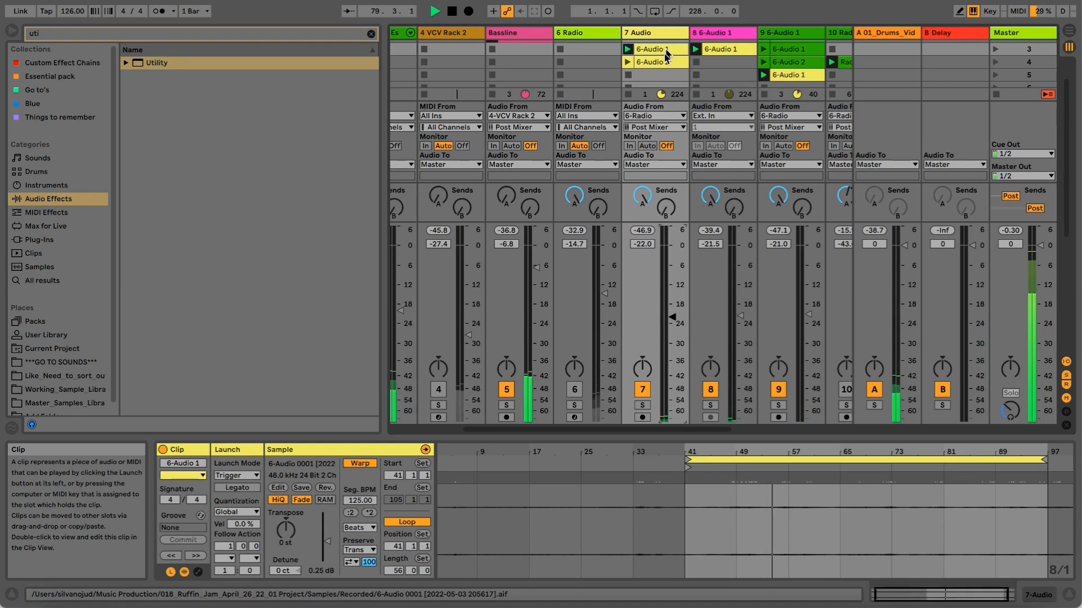
Step: Launch the 6-Audio 2 clip on the 7 Audio track
scroll(694, 431, "left", 5)
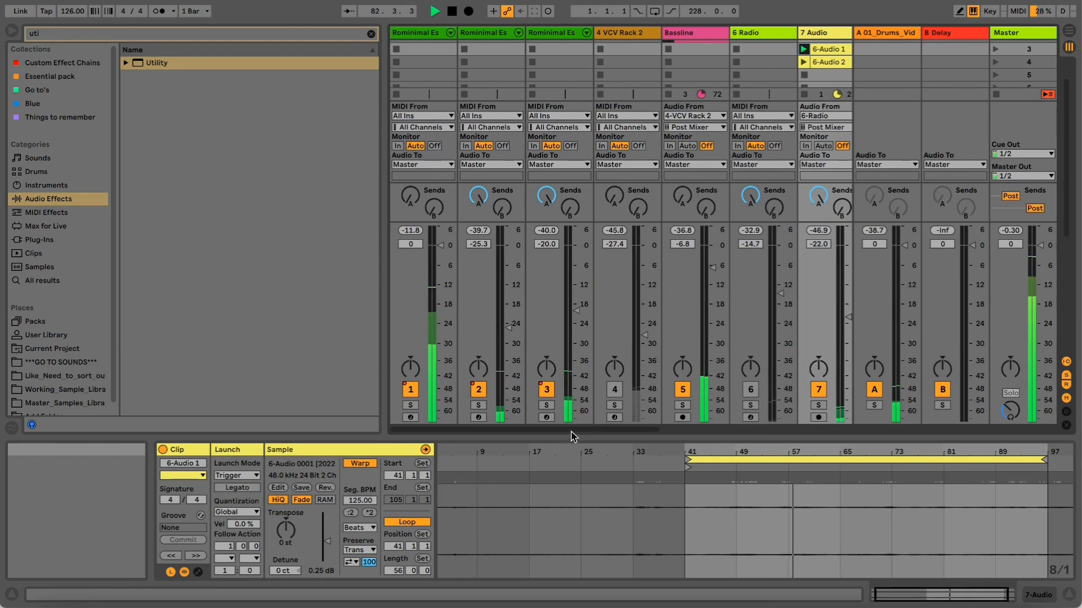
left_click_drag(571, 431, 657, 433)
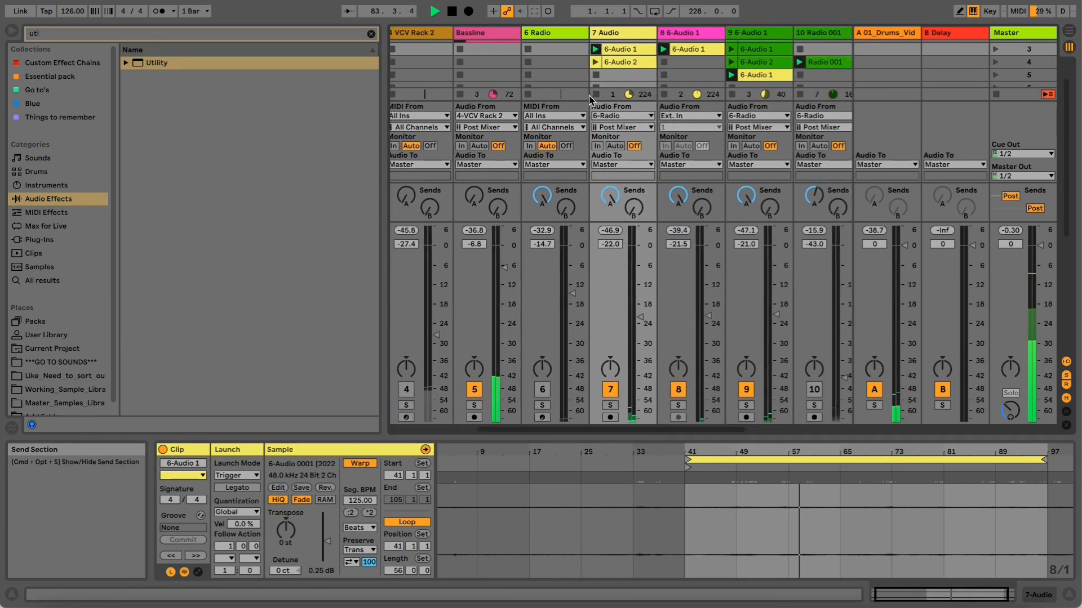
left_click(595, 62)
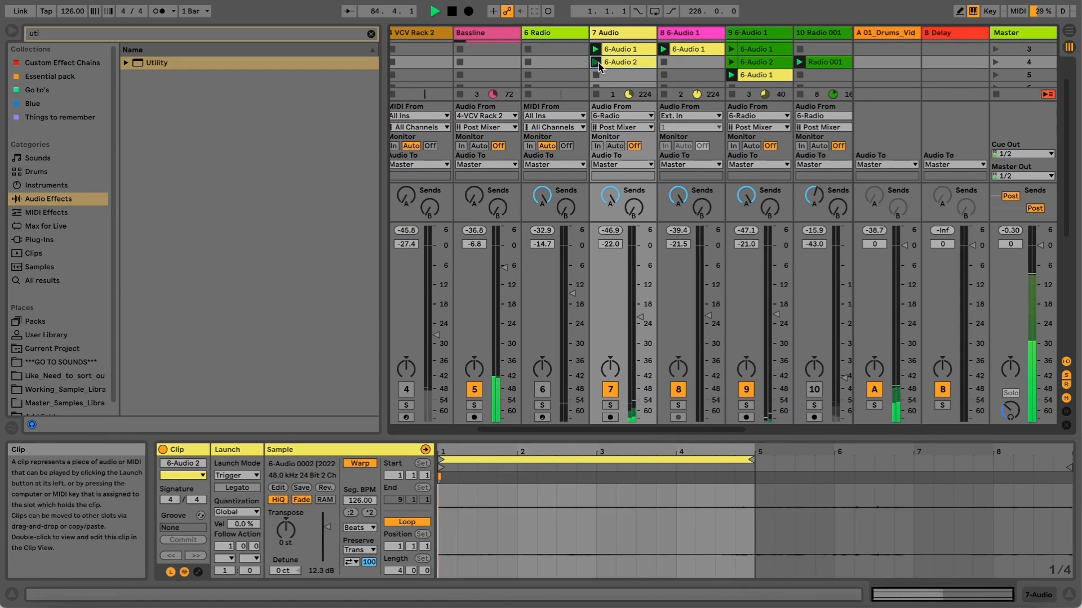
Step: Insert a new MIDI track directly after the Bassline track
left_click(557, 34)
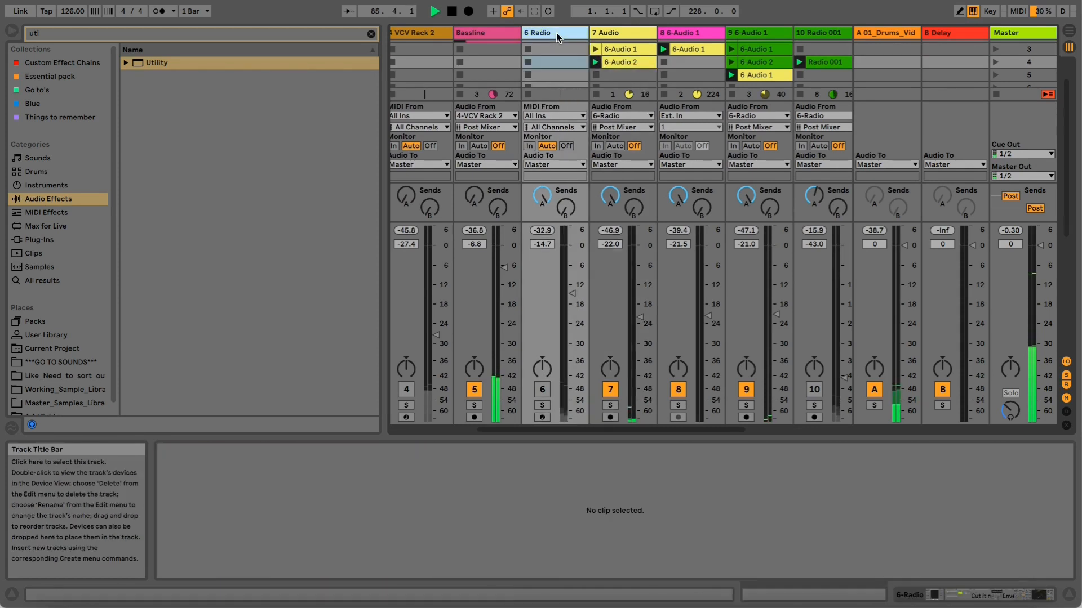
left_click(490, 35)
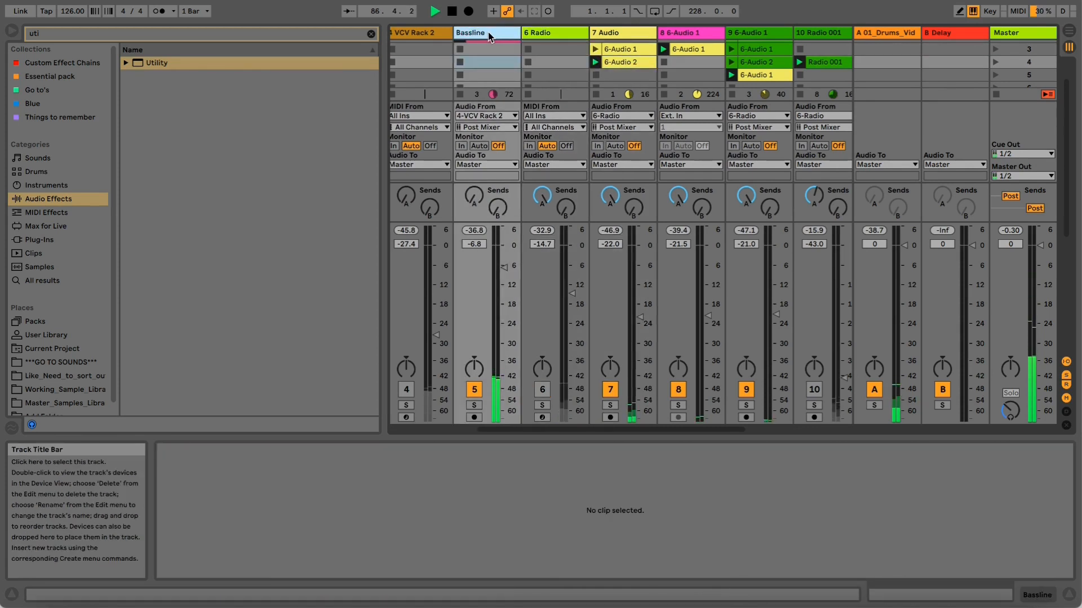
key("super+shift+t")
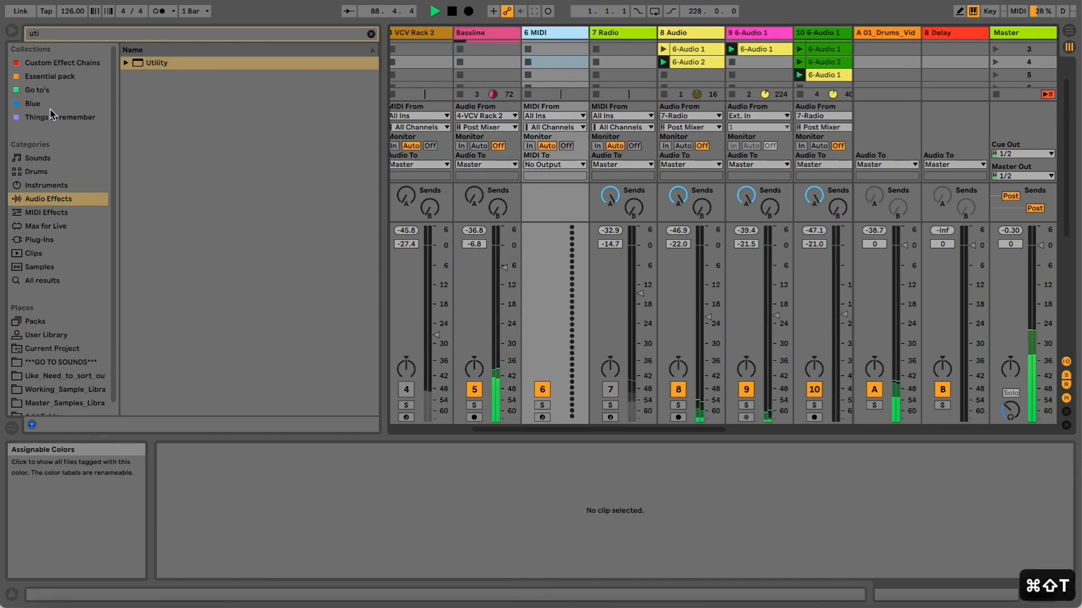
Step: Search the browser for "vinyl pronk", first in the Go to's collection and across all results
left_click(51, 90)
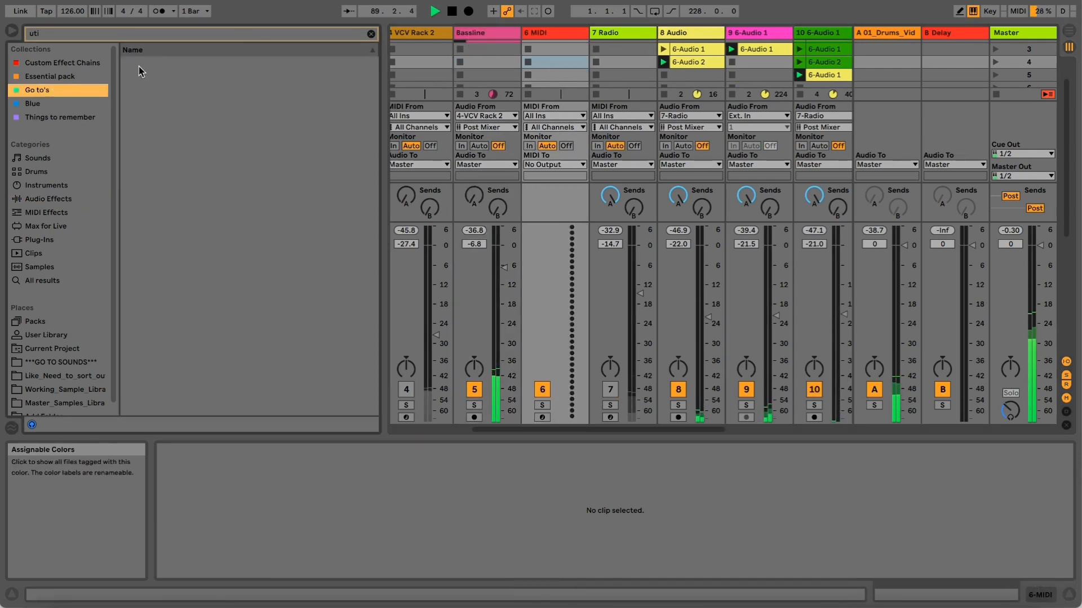
left_click(371, 34)
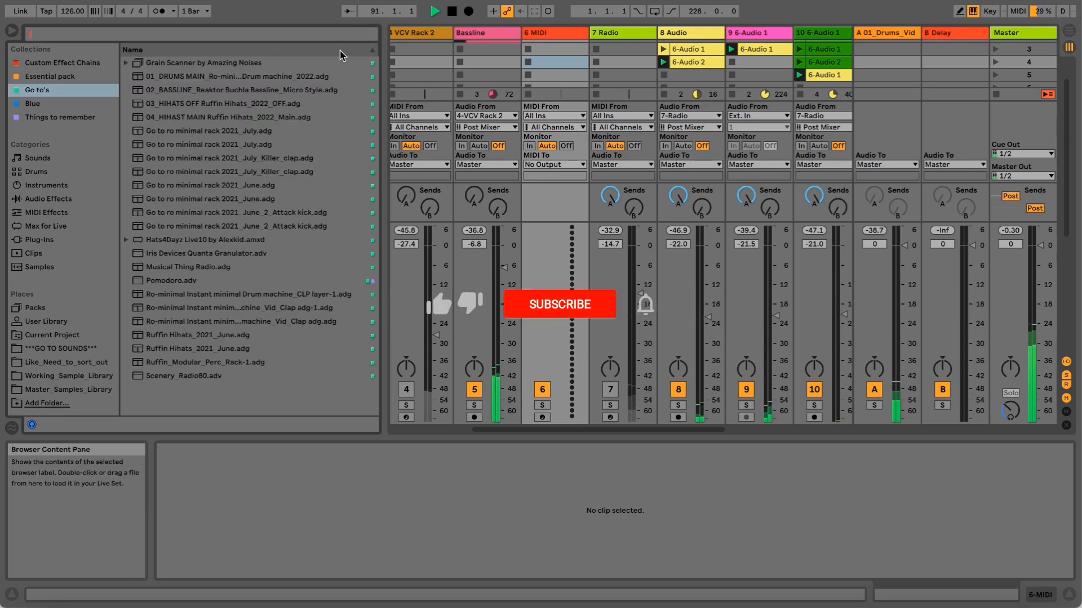
type("vinyl")
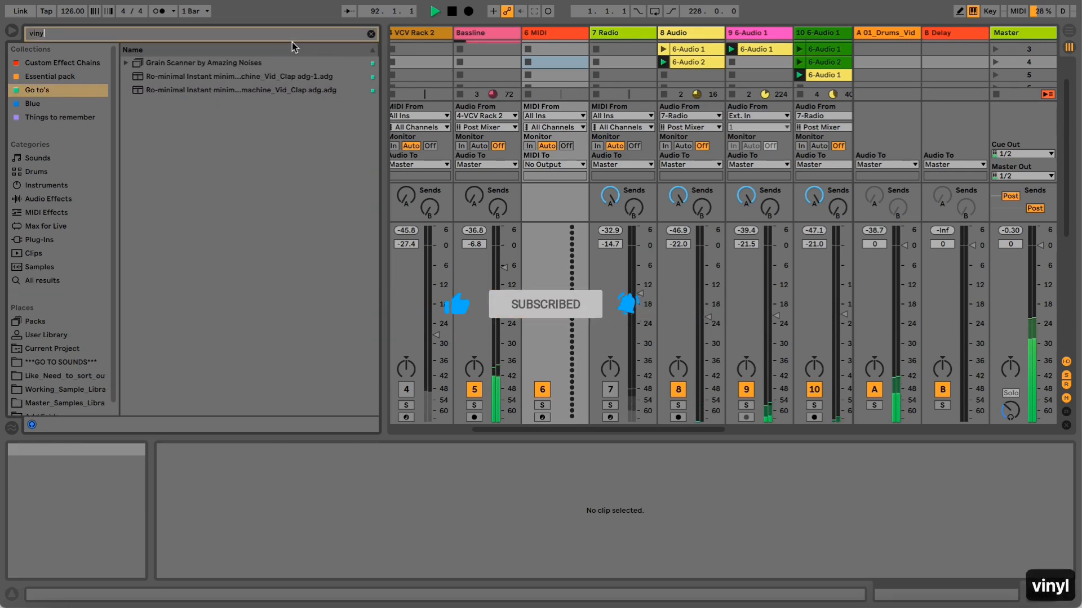
type(" pronk")
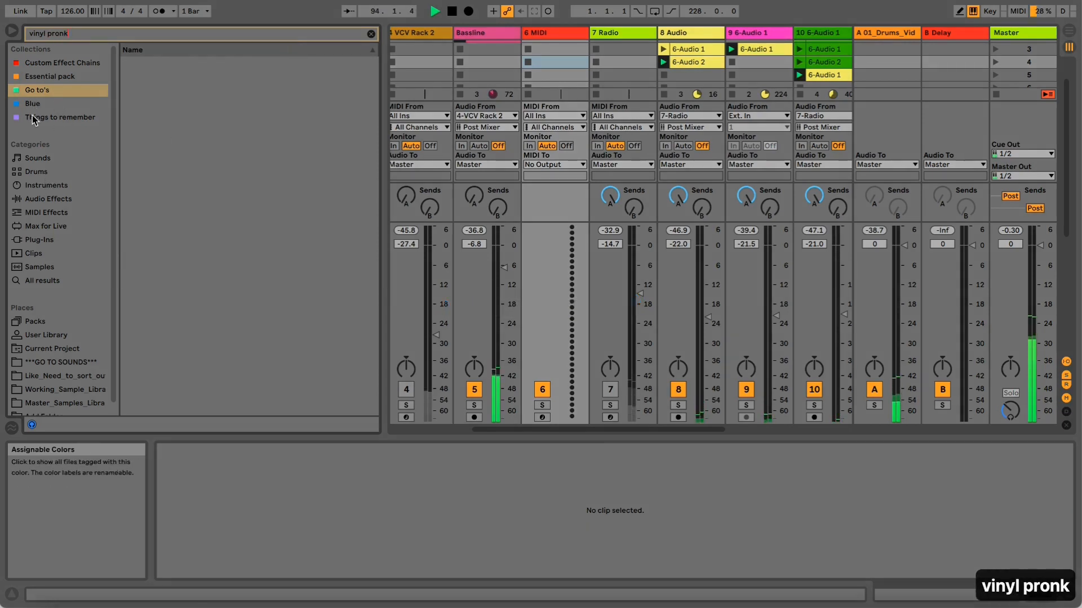
left_click(45, 280)
Step: Load the Vinyl Pronks_Rominimal_Texture Machine.adg rack onto the new MIDI track
left_click(188, 77)
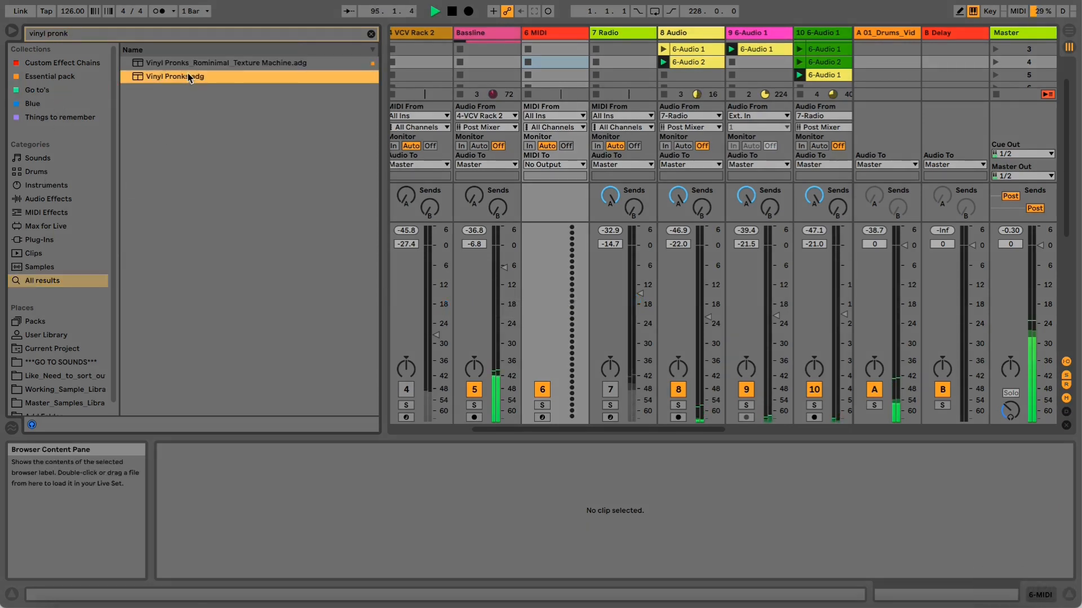
left_click(190, 63)
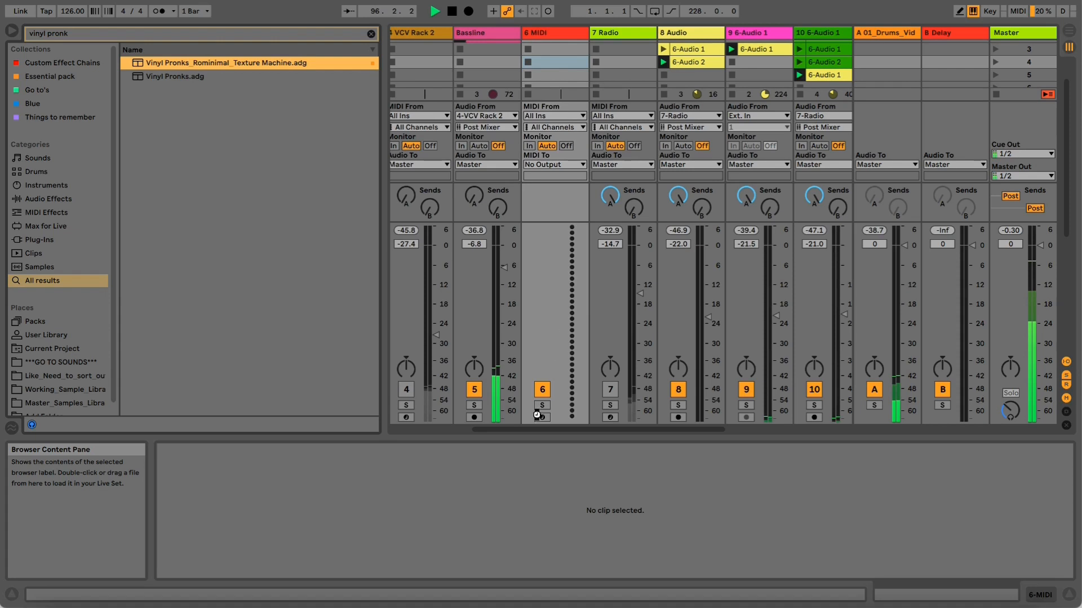
left_click_drag(557, 351, 557, 351)
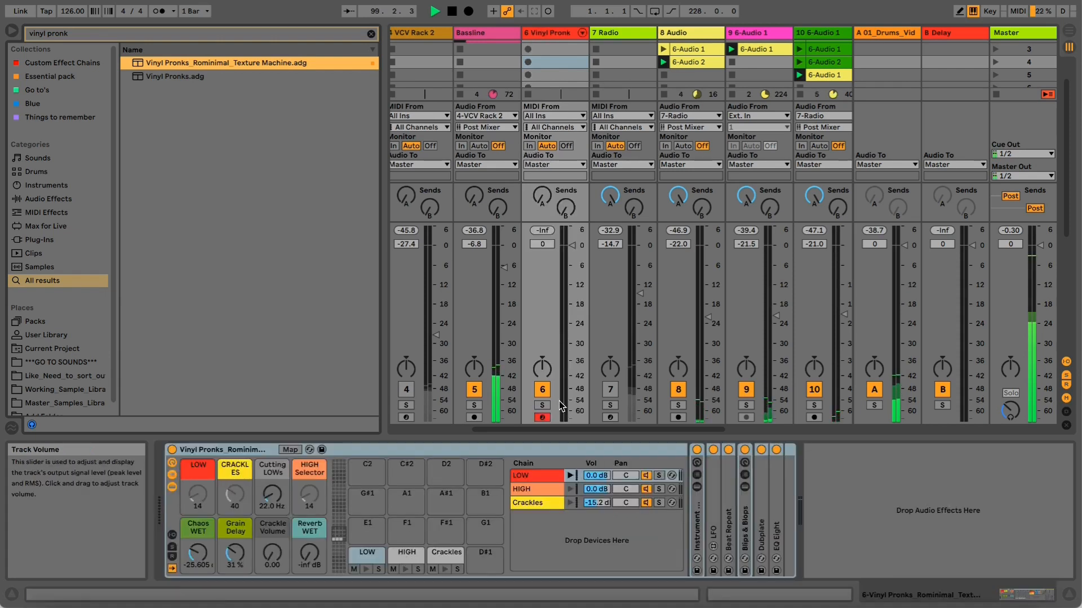
Step: Lower the Vinyl Pronks track's volume to -25.9 dB and insert an empty MIDI clip in its scene 4 slot
left_click_drag(572, 246, 571, 285)
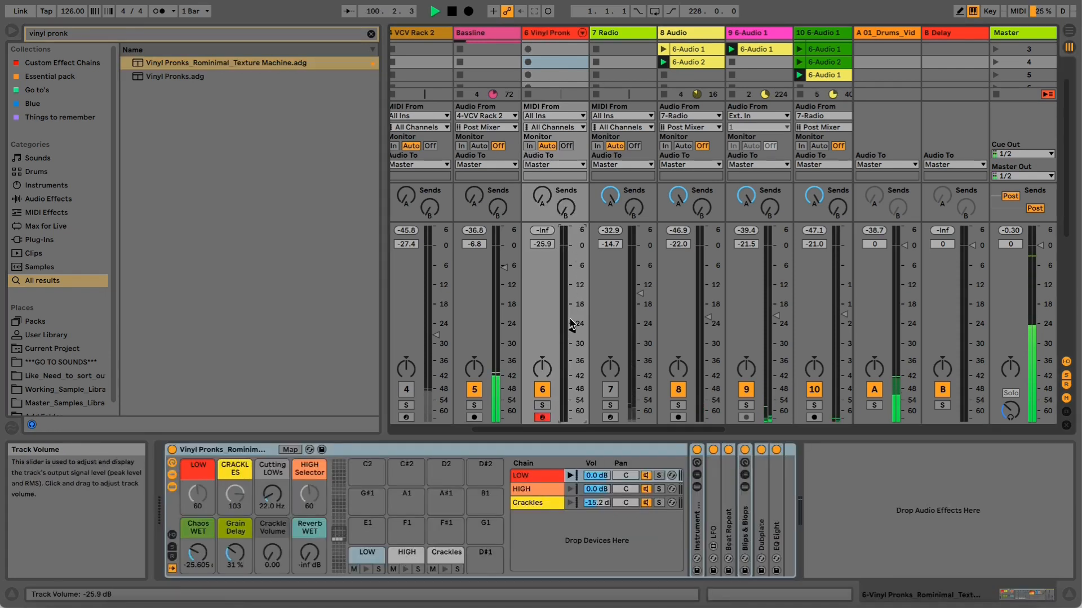
key("super+shift+m")
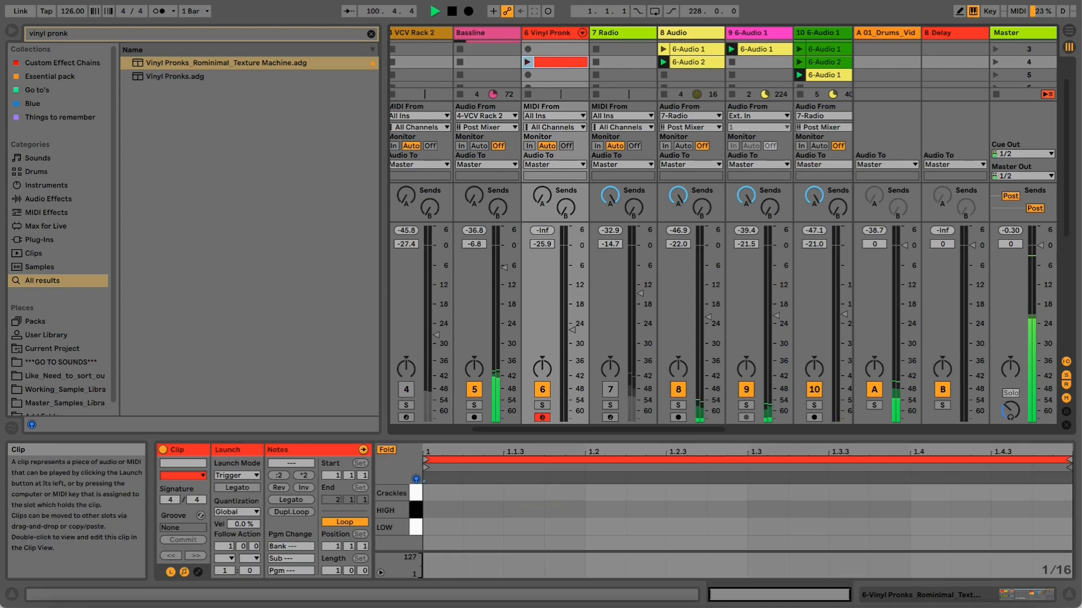
Step: Add Crackles notes at 1.1.2 and 1.4.2, a HIGH note at 1.2.4 and a LOW note at 1.3.4 in the clip
double_click(476, 490)
double_click(727, 510)
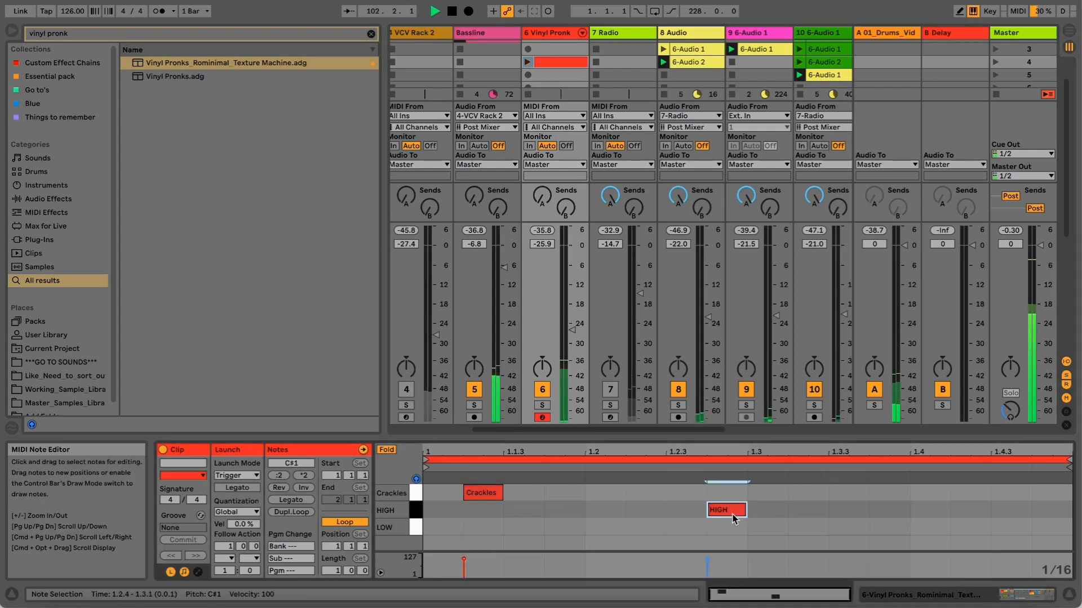
double_click(889, 527)
left_click(958, 500)
double_click(967, 493)
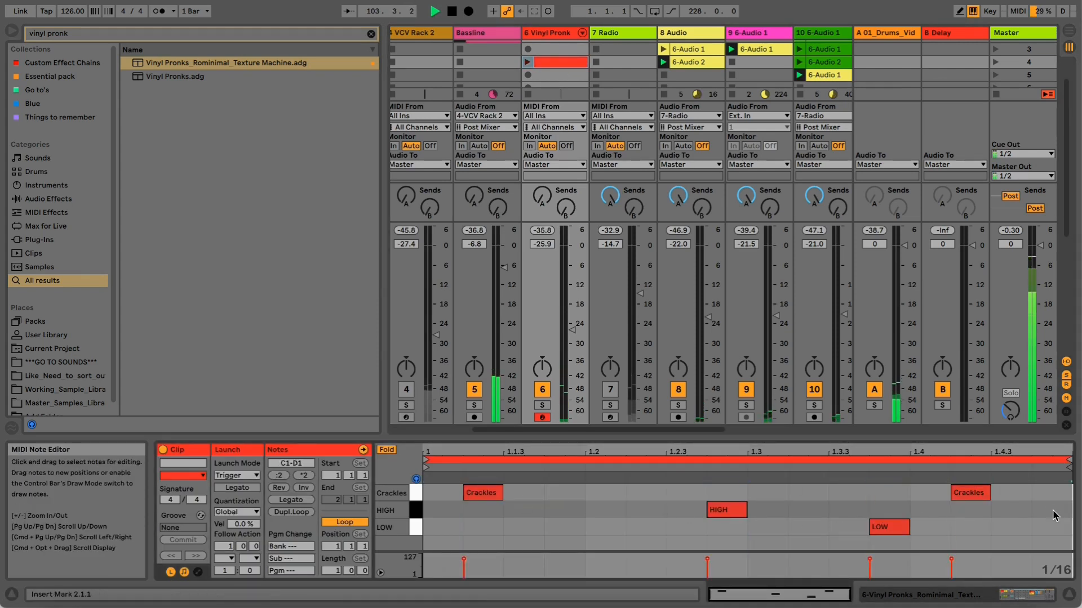
Step: Add HIGH notes at 1.1.4, 1.3.3, 1.4.3 and 1.4.4, and LOW notes at 1.2.1 and 1.3.1
double_click(1051, 510)
double_click(1011, 510)
left_click(965, 523)
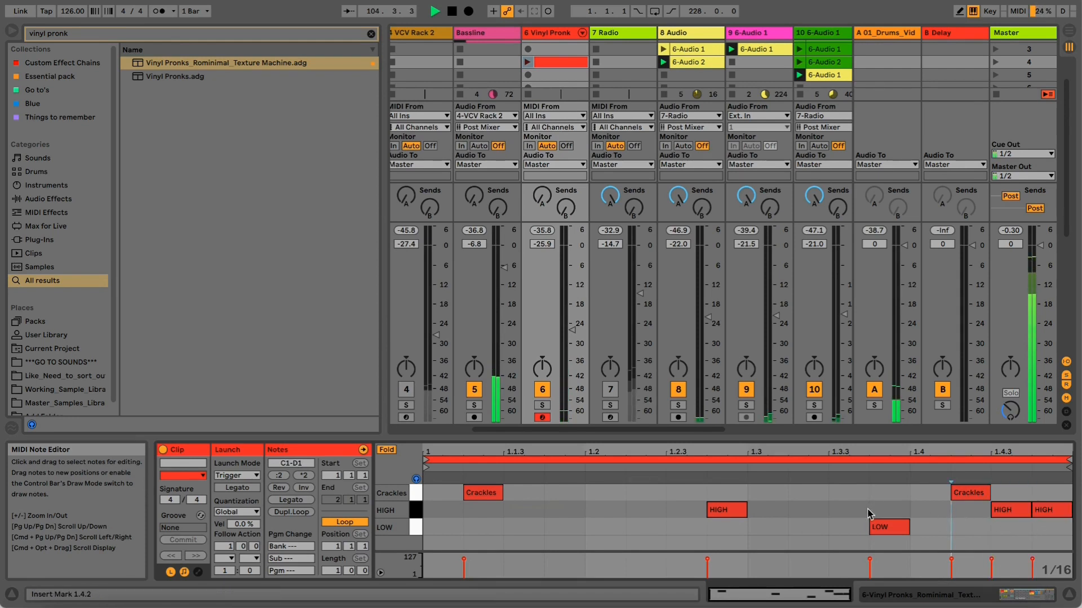
double_click(848, 510)
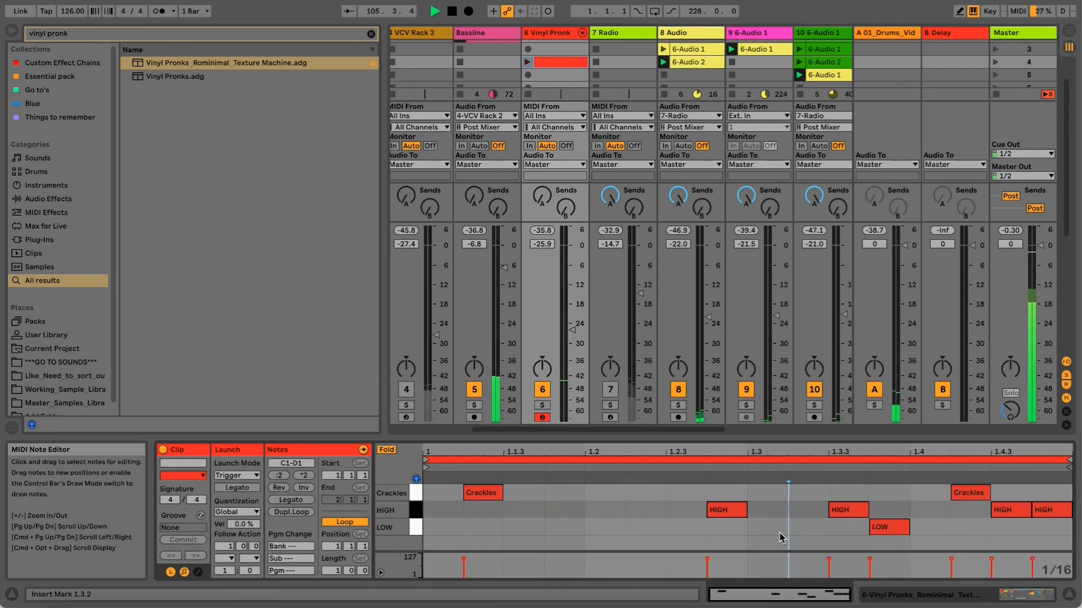
double_click(760, 527)
double_click(603, 527)
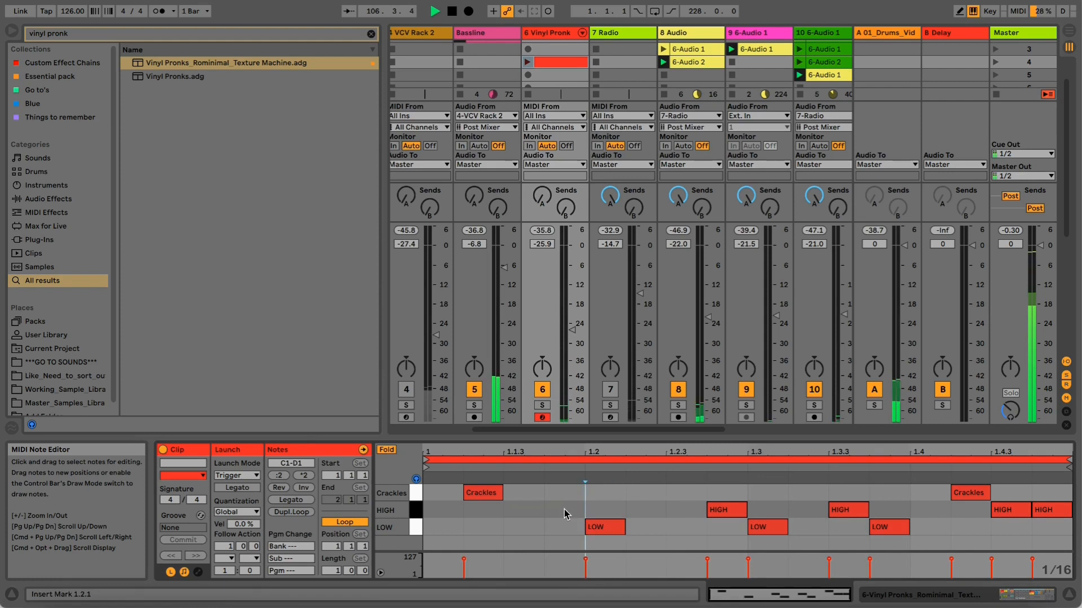
double_click(566, 511)
Step: Launch the new Vinyl Pronks clip and set the track's volume to -28.5 dB
left_click_drag(572, 330, 572, 325)
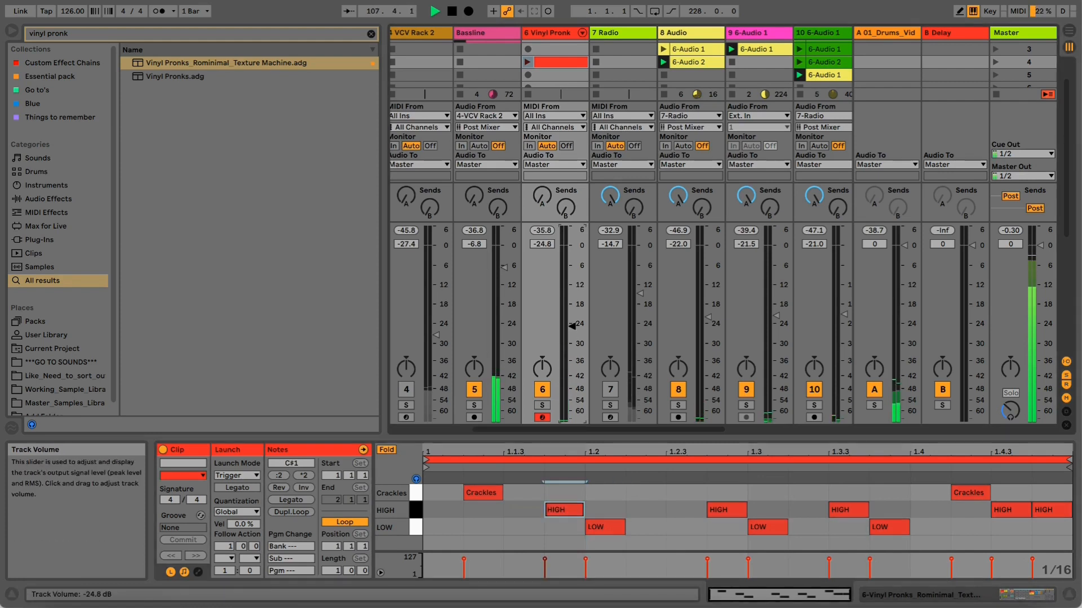
left_click(528, 62)
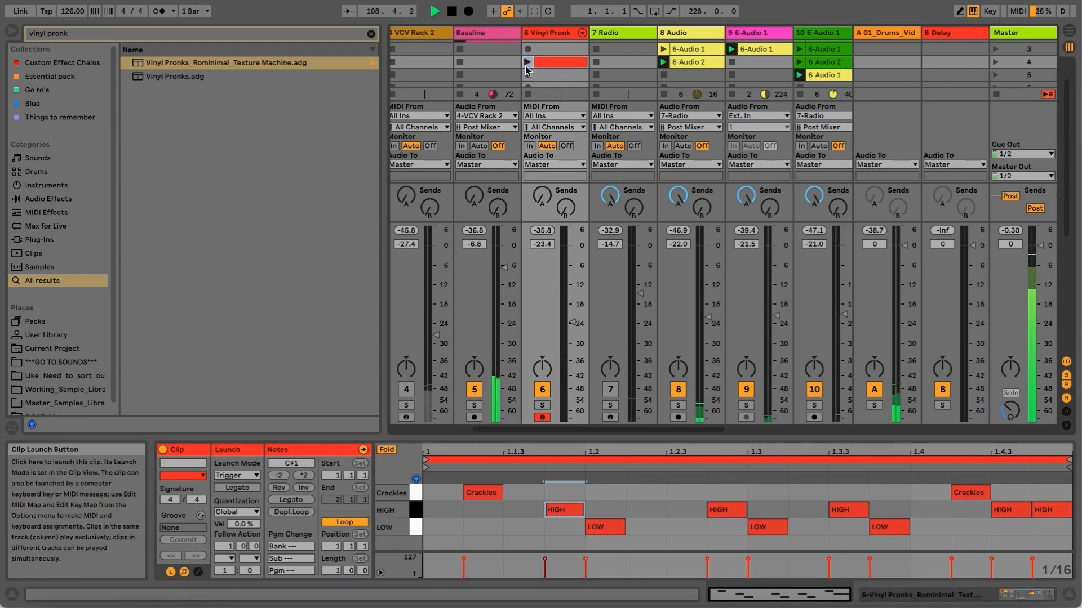
mouse_move(560, 313)
left_mouse_down()
mouse_move(560, 284)
mouse_move(560, 333)
left_mouse_up()
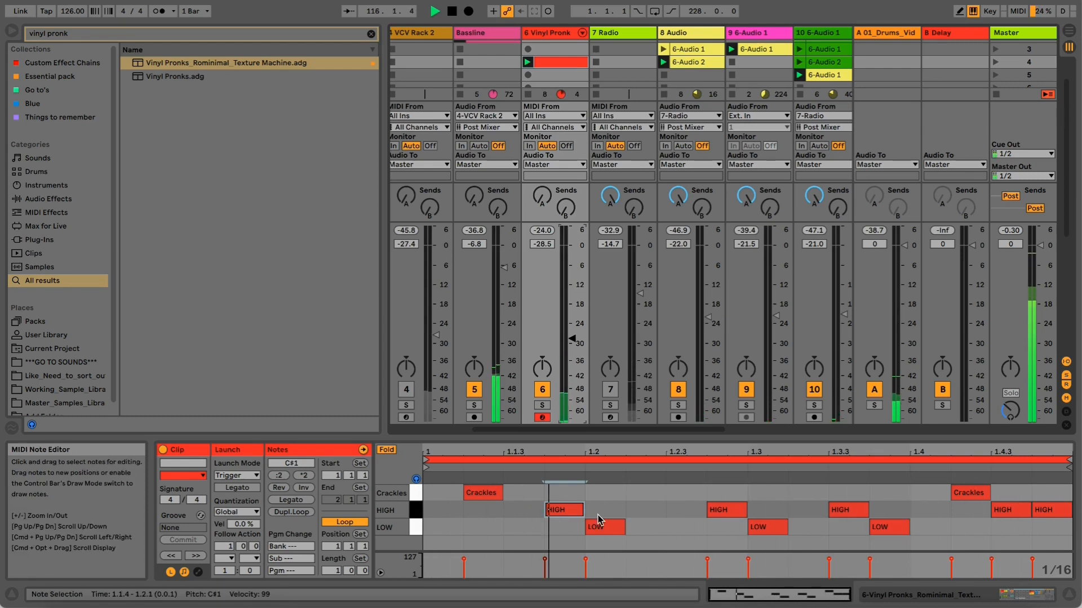
Step: Deactivate the HIGH note at 1.4.4, and move the HIGH note at 1.3.3 to 1.4.1 and the LOW note at 1.3.4 to 1.4.2
left_click(1054, 516)
key("0")
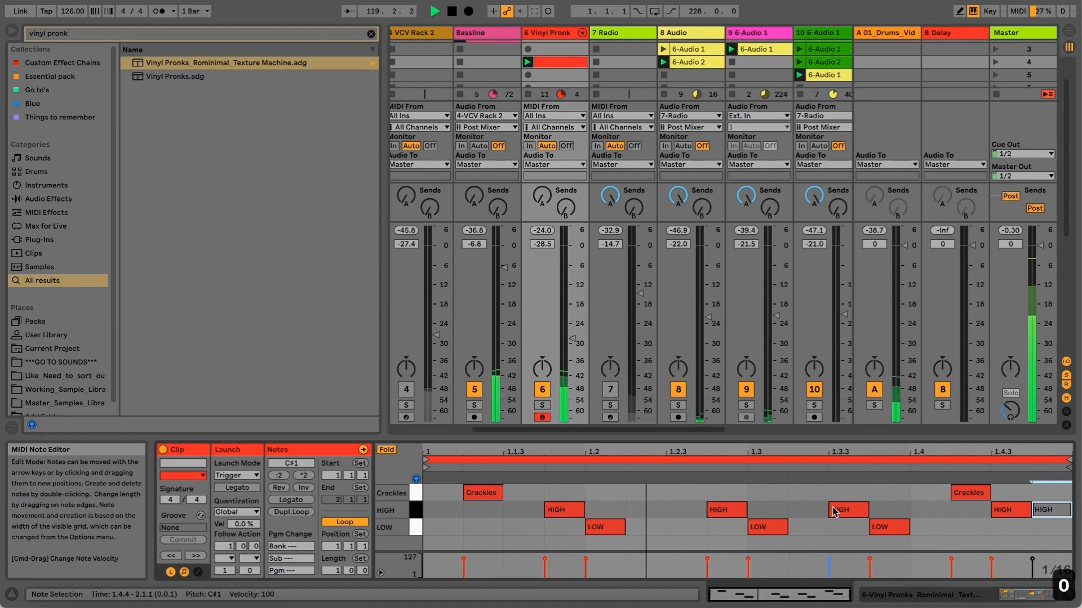
left_click_drag(834, 511, 924, 512)
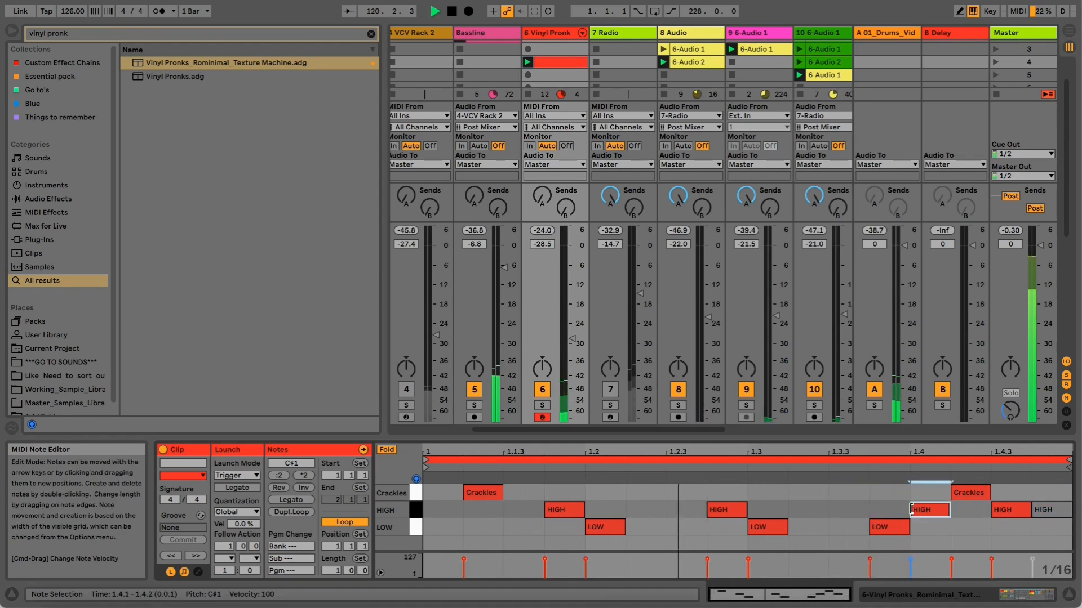
left_click(882, 526)
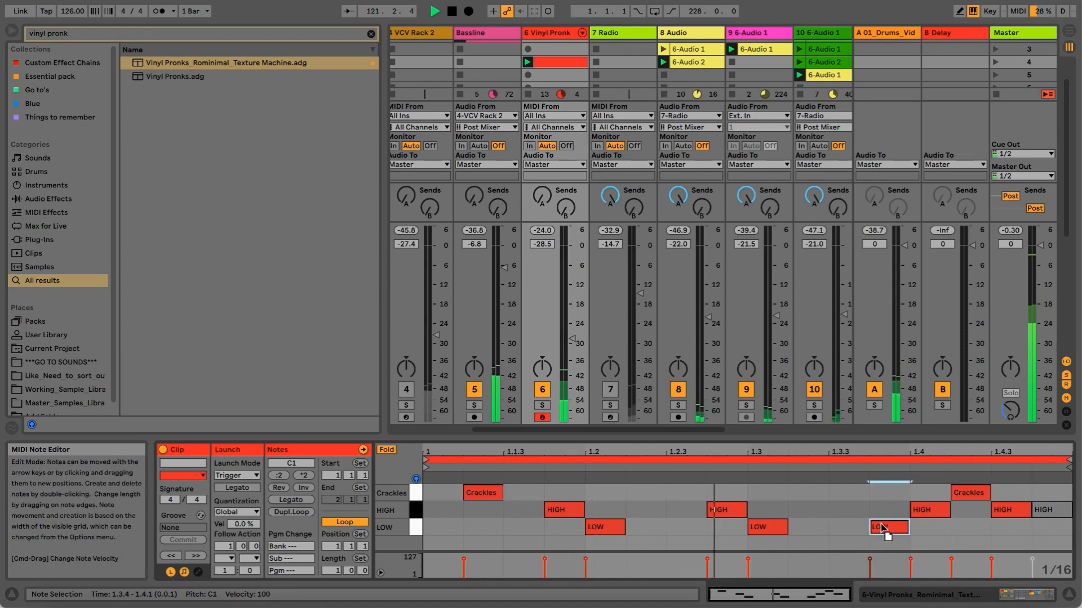
left_click_drag(881, 526, 970, 532)
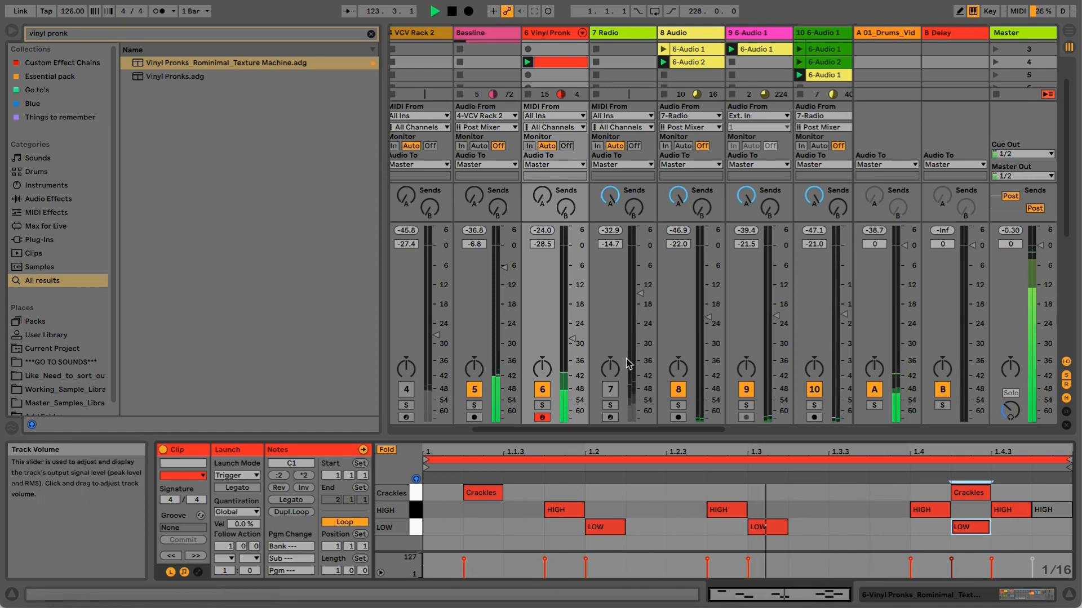
Step: With the Vinyl Pronks track temporarily soloed, set its Cutting LOWs macro to 29.8 Hz and raise Chaos WET to about -17.6 dB
left_click(541, 405)
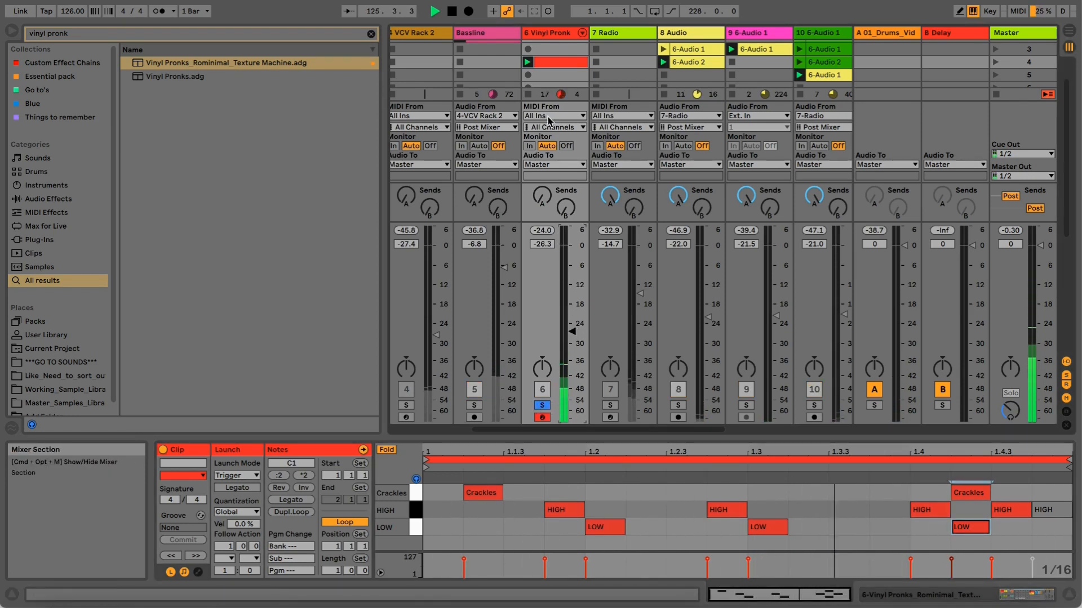
left_click(552, 35)
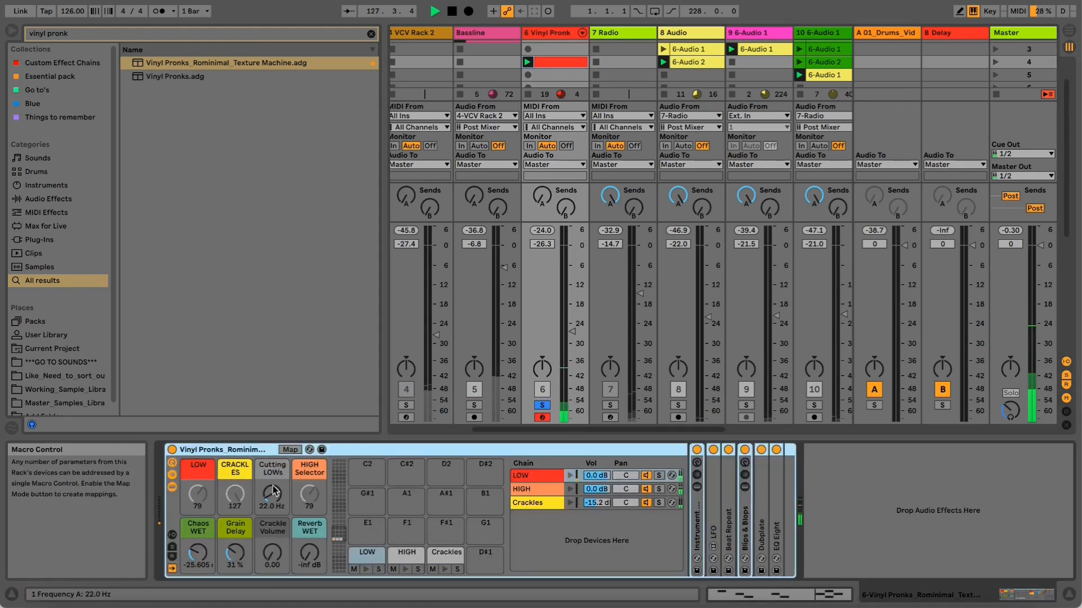
left_click_drag(271, 488, 271, 464)
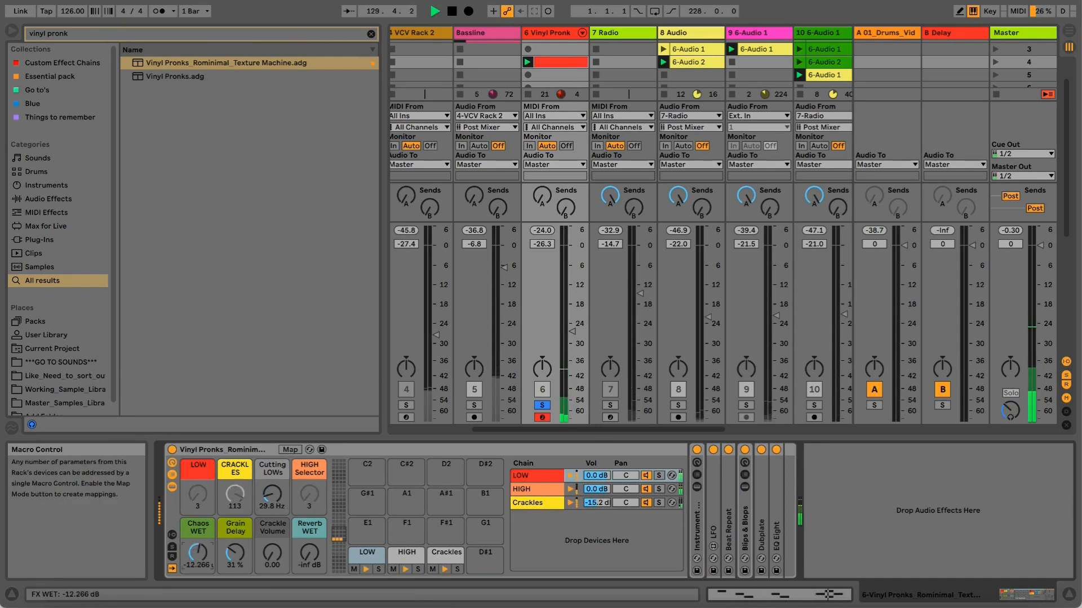
left_click(542, 405)
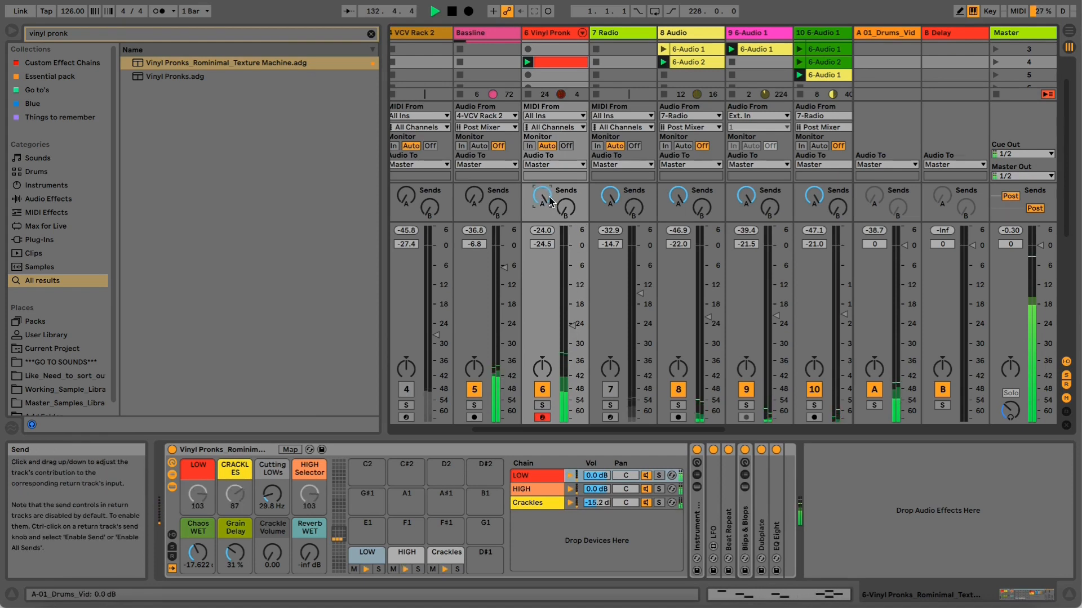
Step: Lower the Vinyl Pronks track's volume to -36.8 dB and stop playback
left_click_drag(572, 325, 572, 365)
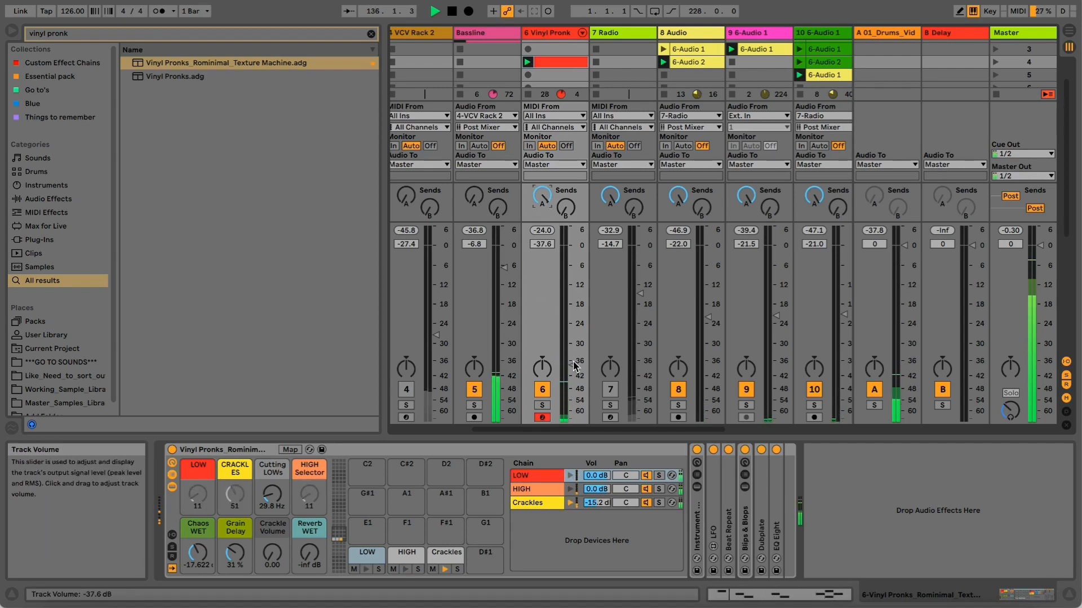
left_click_drag(572, 365, 573, 363)
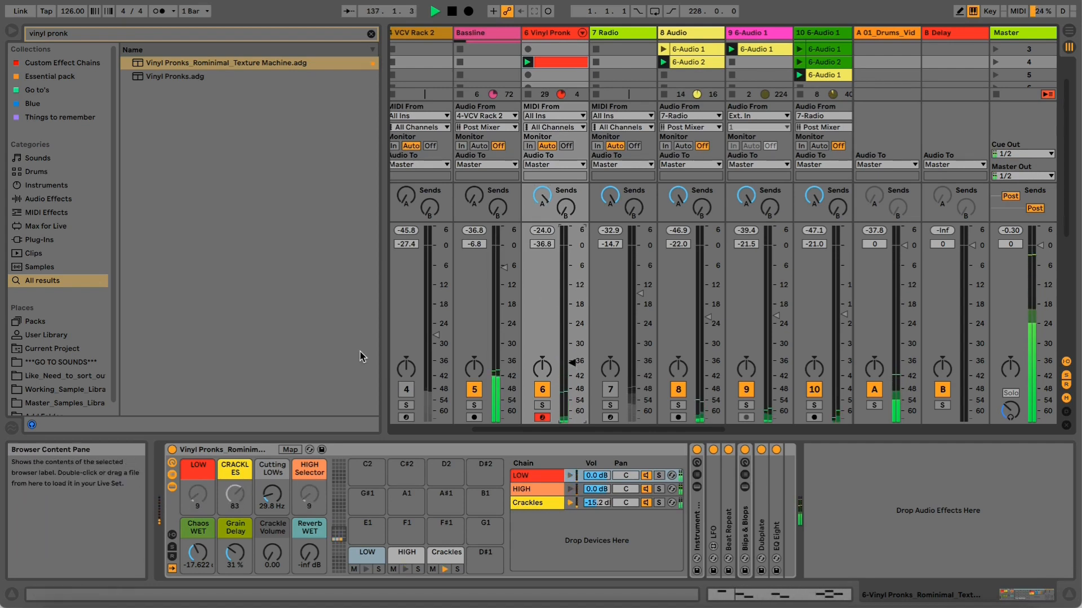
key("space")
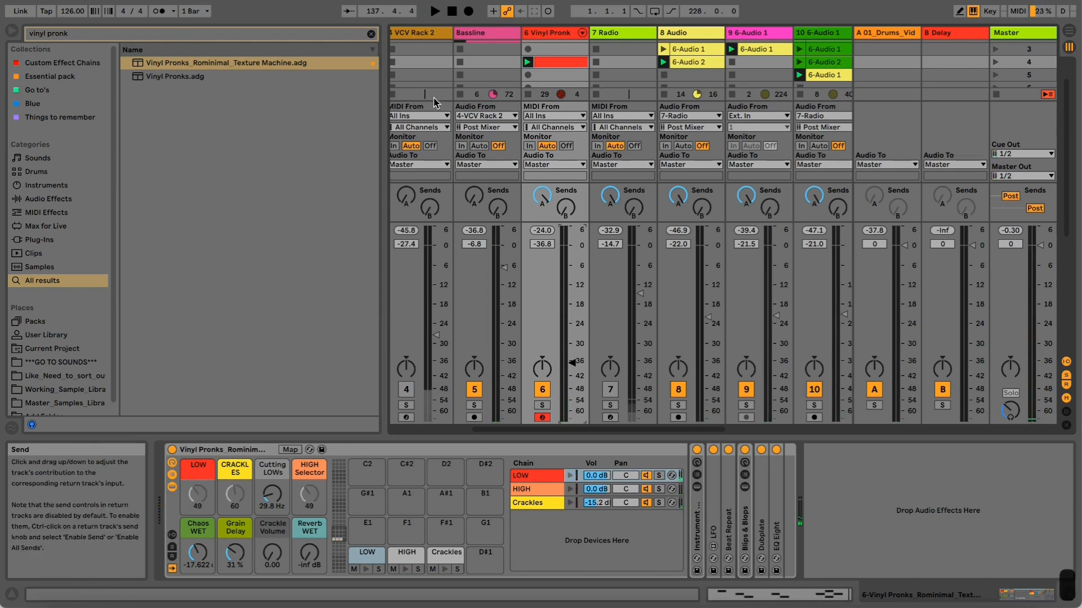
Step: Look over the session's tracks, from the Rominimal Essentials racks and their devices to the last audio tracks
left_click(566, 38)
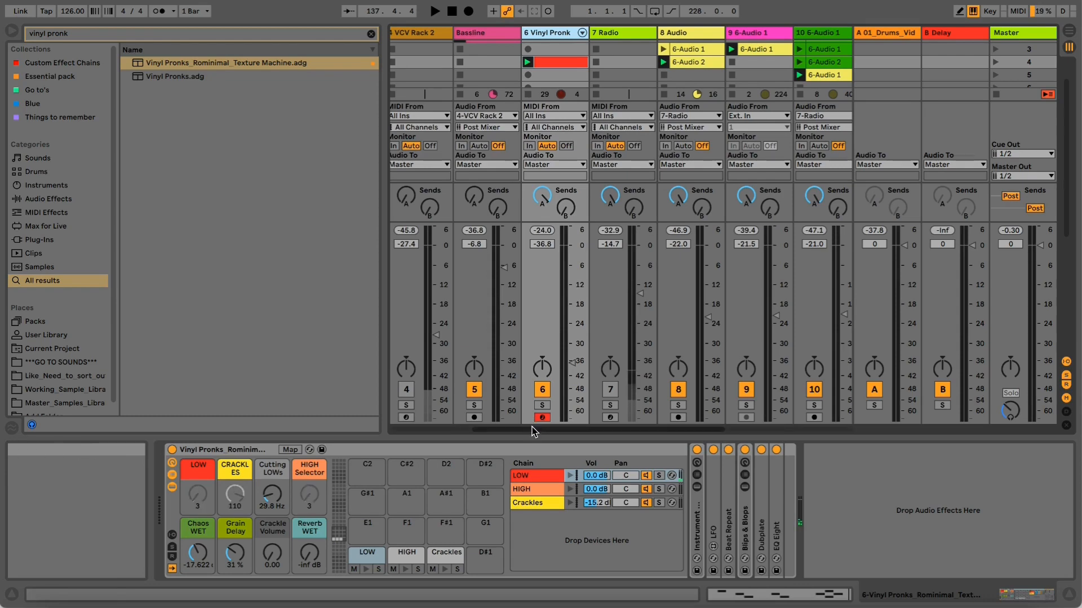
left_click_drag(536, 431, 590, 430)
left_click_drag(658, 431, 613, 432)
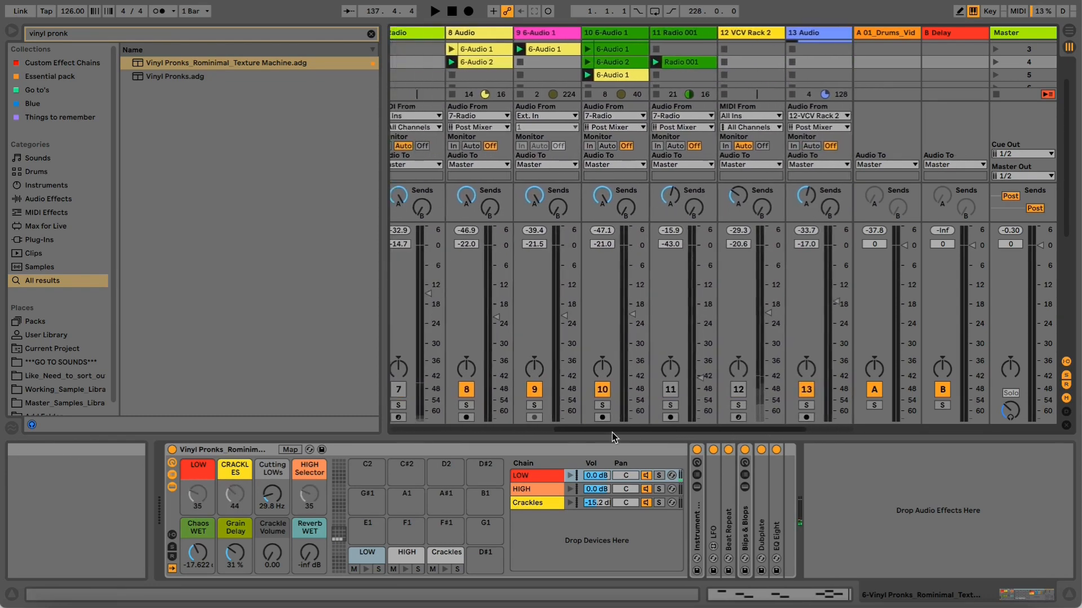
scroll(512, 418, "left", 4)
left_click_drag(507, 428, 428, 428)
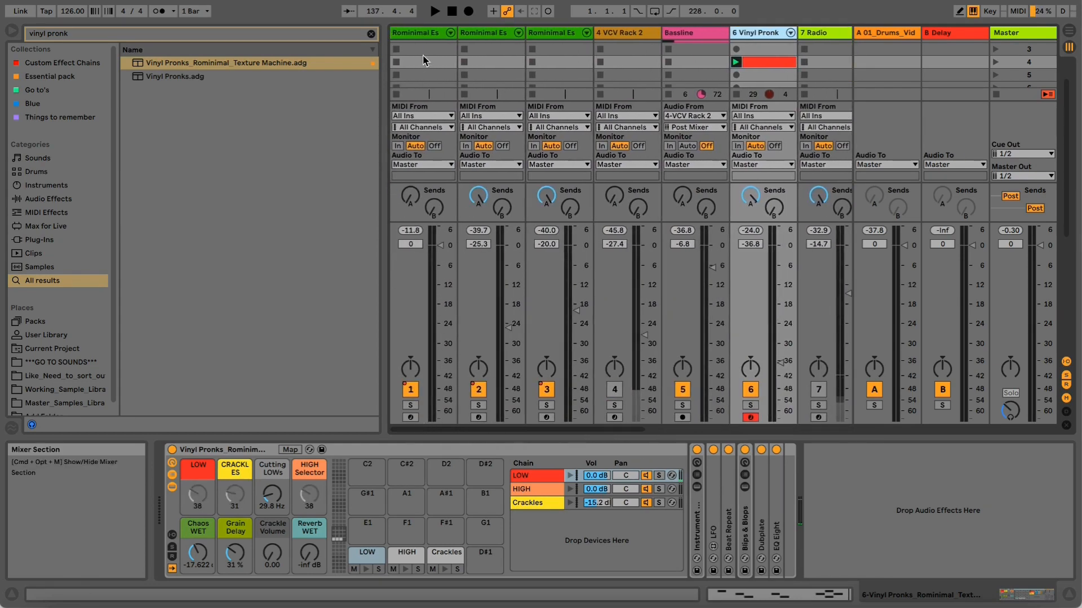
left_click(411, 34)
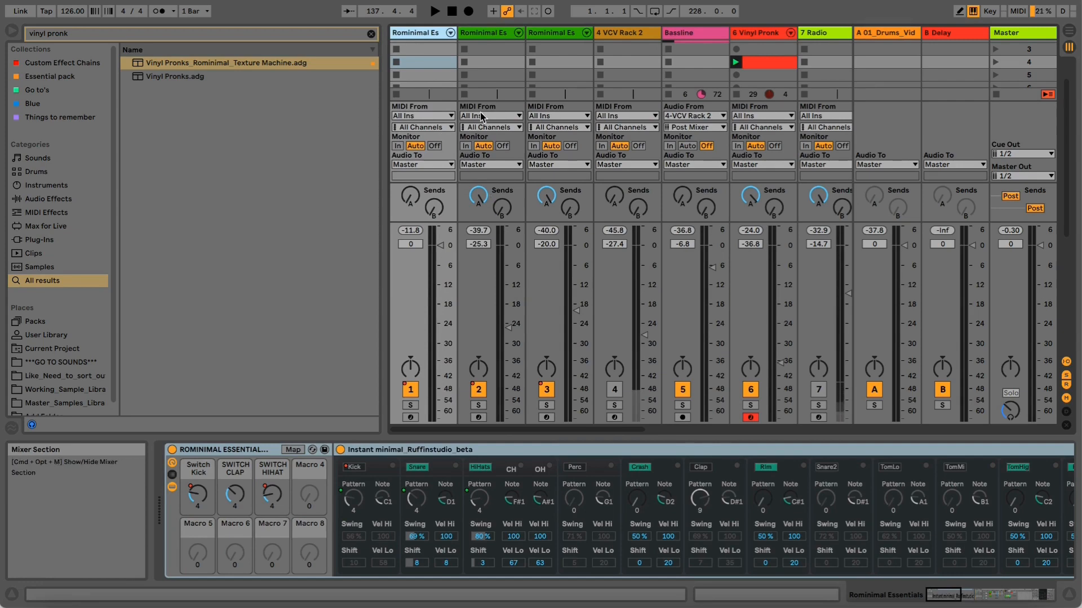
key("Right")
key("Right")
left_click(410, 37)
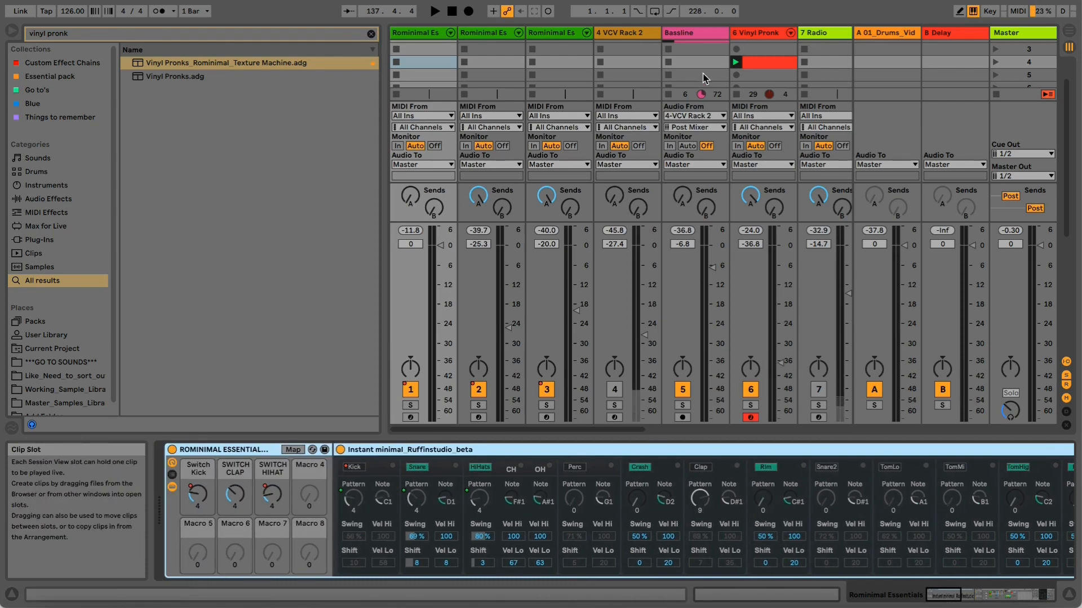
left_click_drag(648, 434, 773, 433)
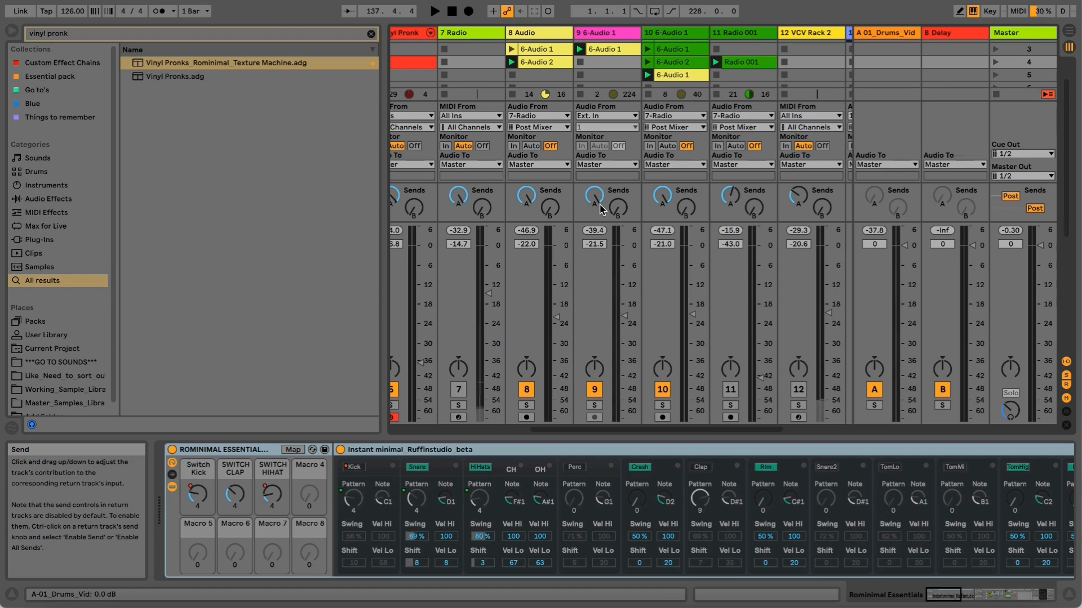
scroll(610, 429, "right", 1)
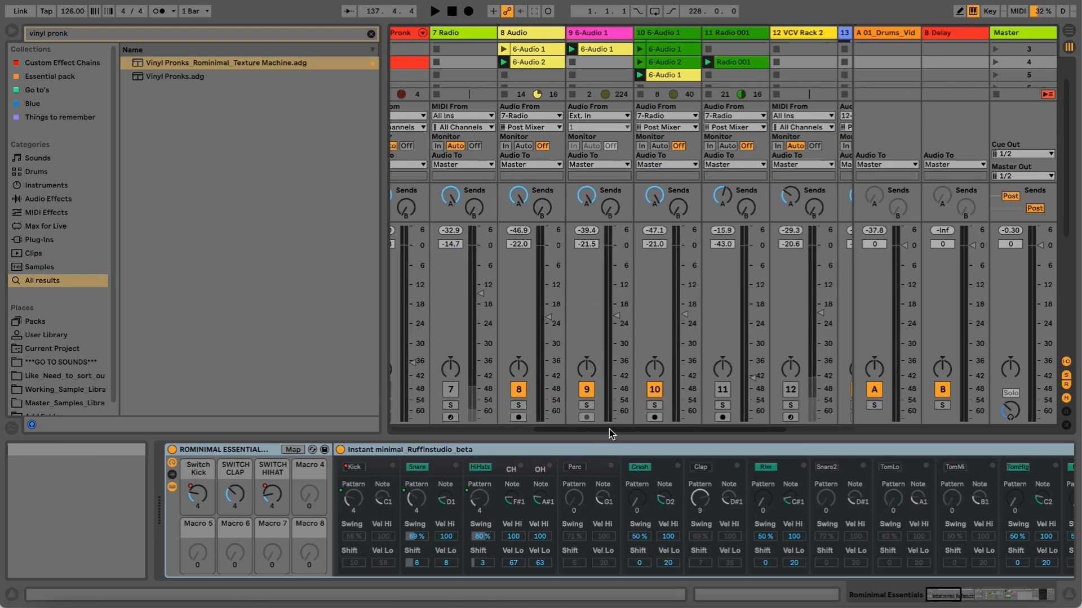
scroll(610, 428, "right", 1)
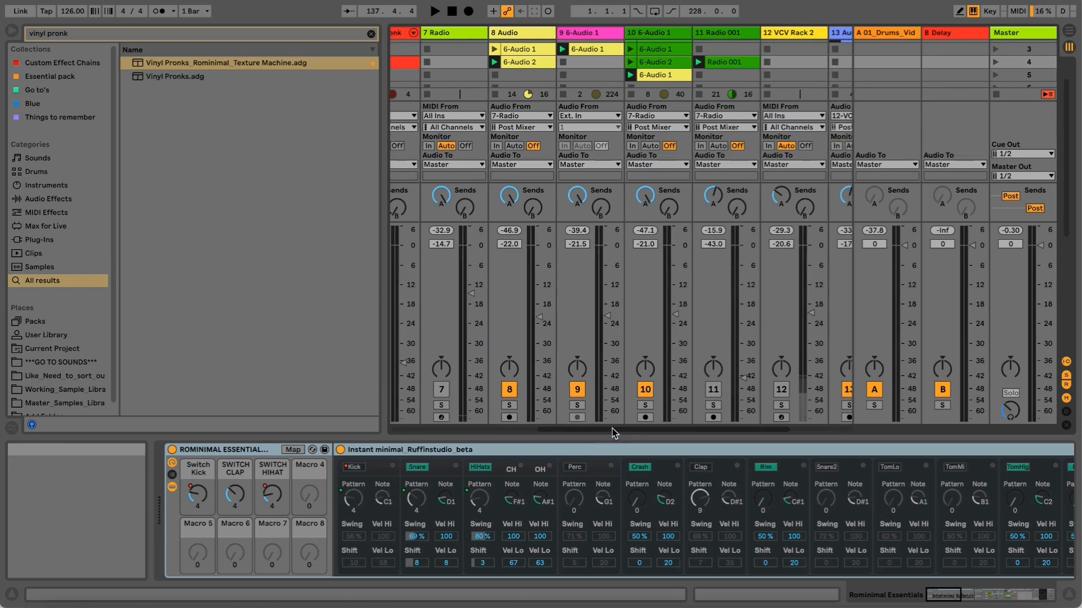
left_click_drag(614, 428, 638, 427)
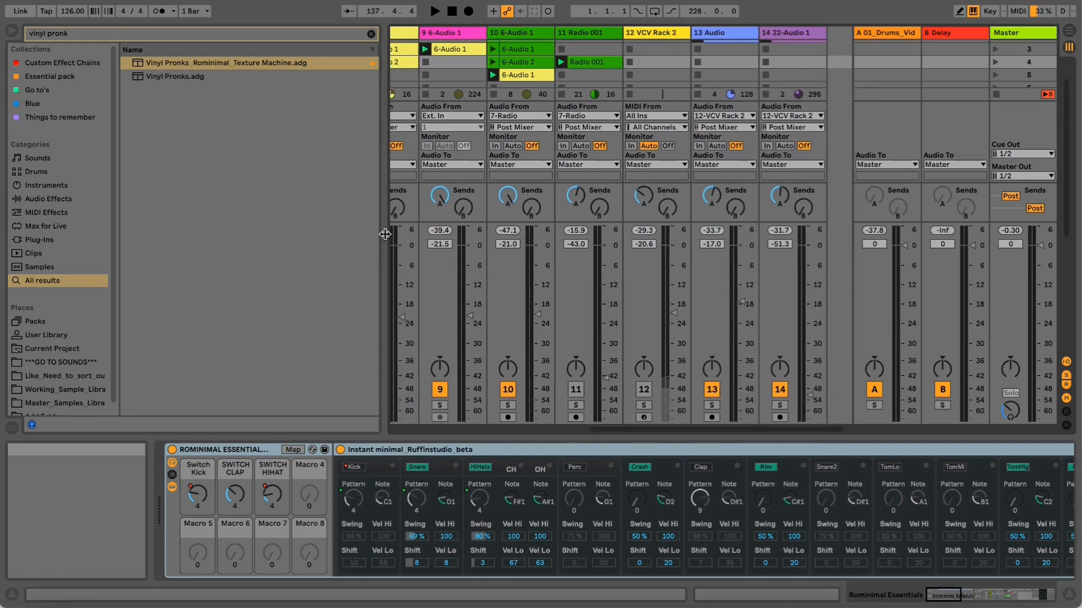
Step: Narrow the browser to show more tracks and clear its search text
left_click_drag(386, 235, 267, 225)
key("super+f")
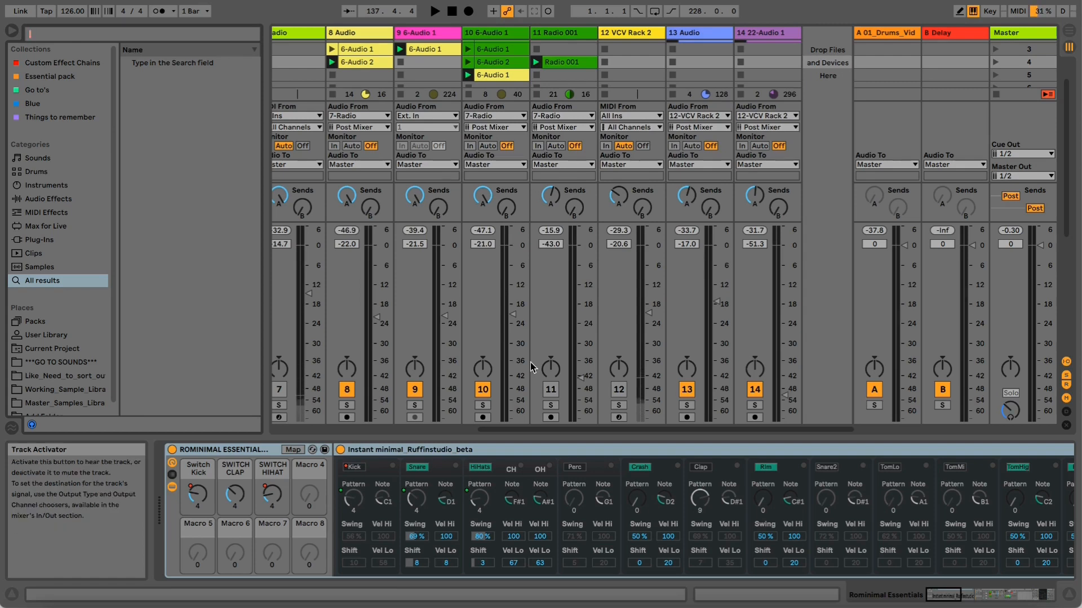
left_click_drag(608, 432, 529, 430)
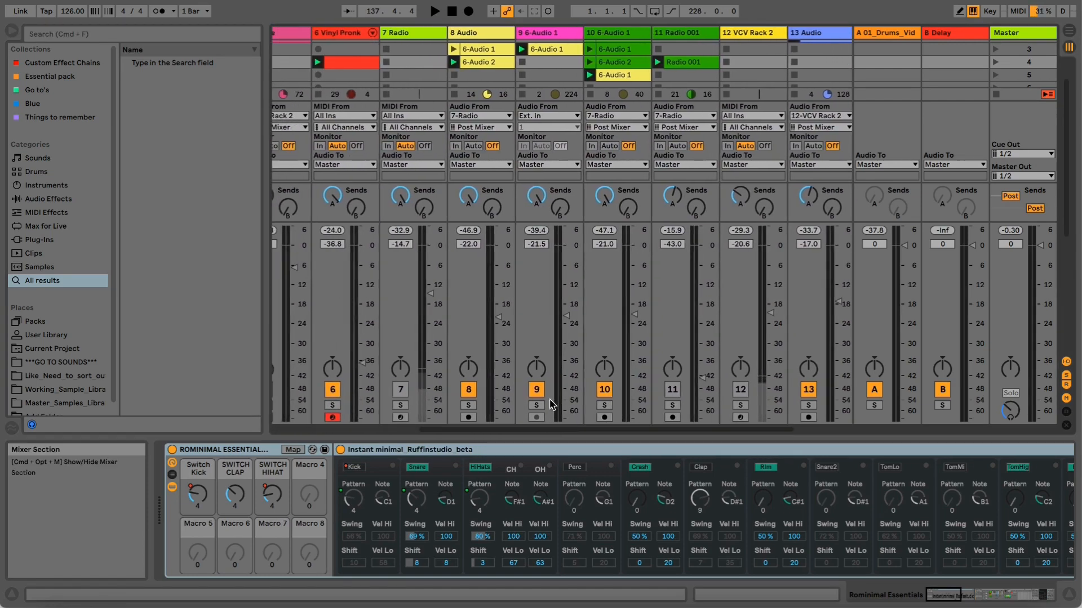
Step: Examine the Radio plug-in on track 7 and the neighbouring 8 Audio track that takes its input from it
left_click(423, 35)
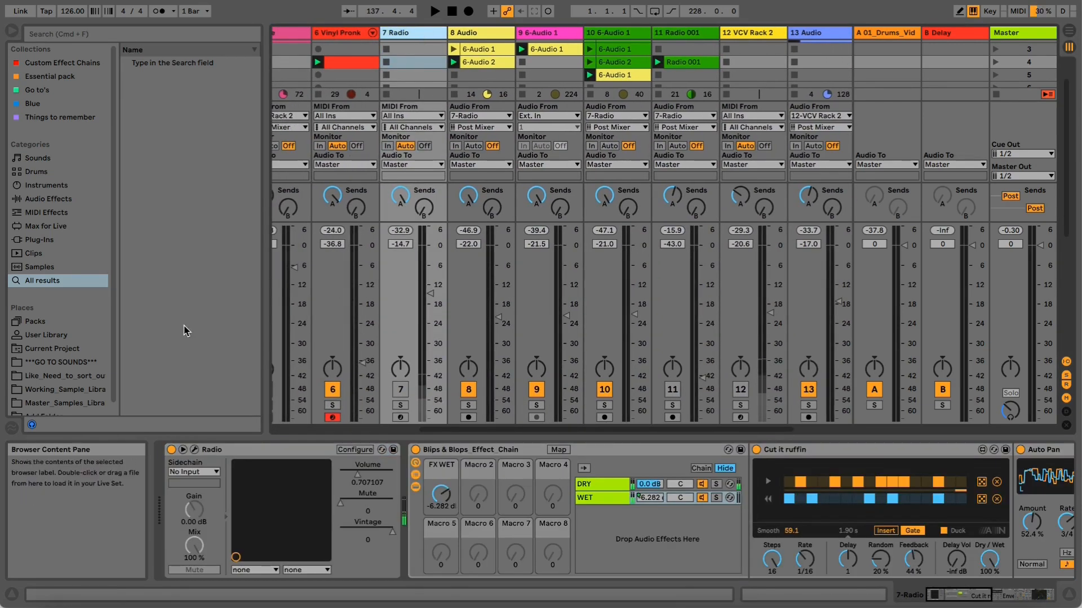
left_click(194, 450)
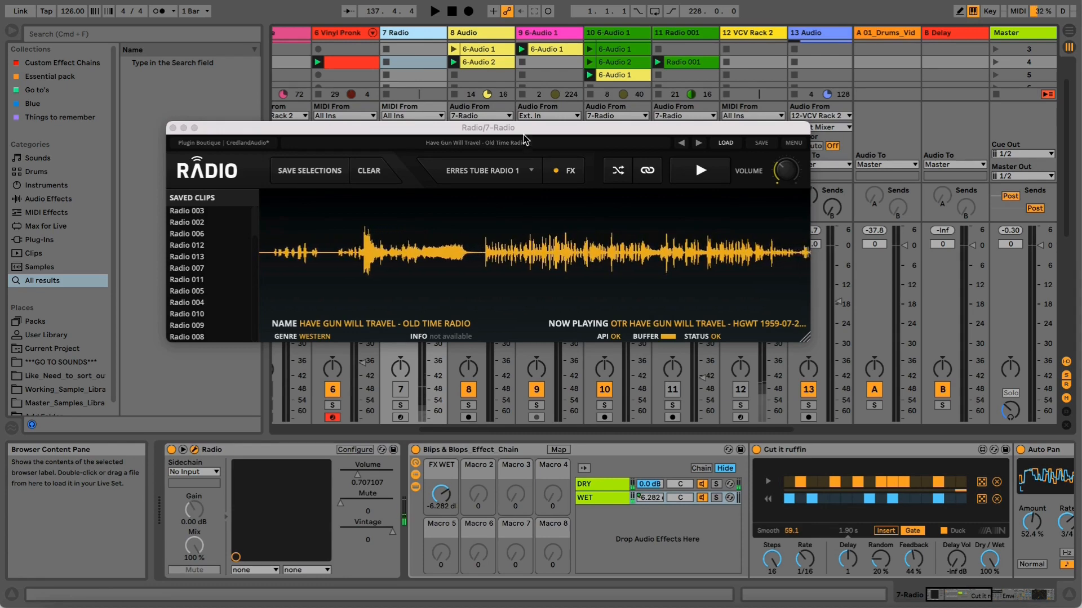
left_click_drag(526, 129, 517, 124)
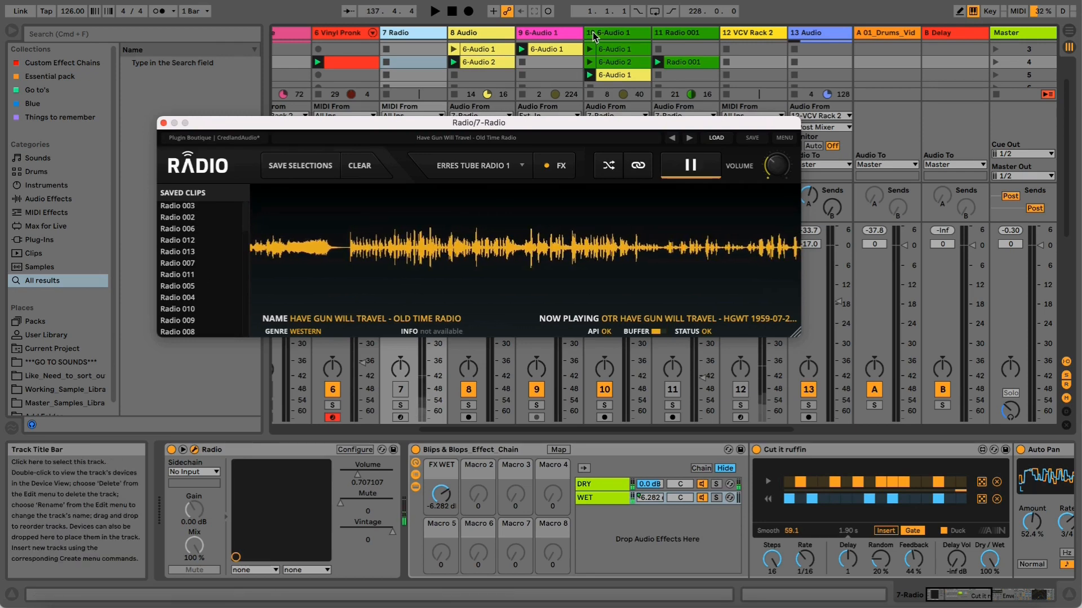
left_click(570, 34)
left_click(496, 33)
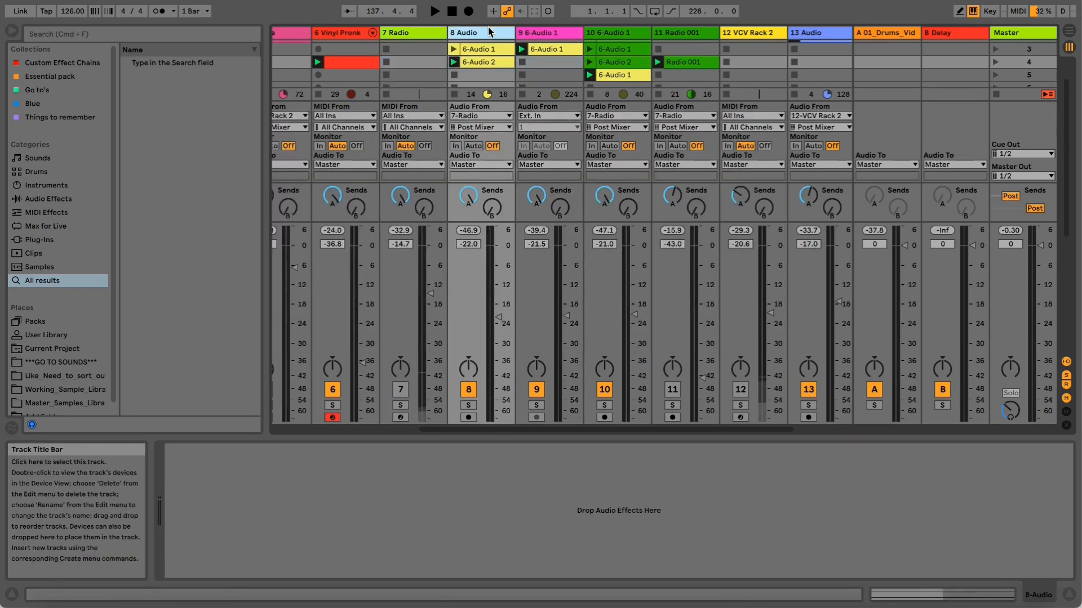
left_click(433, 35)
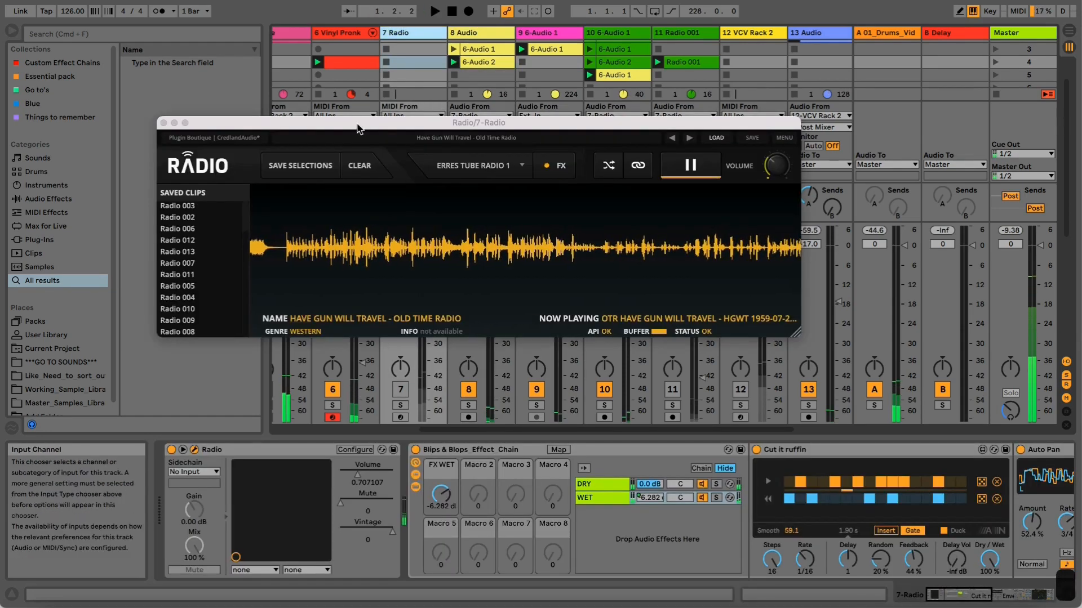
left_click(164, 123)
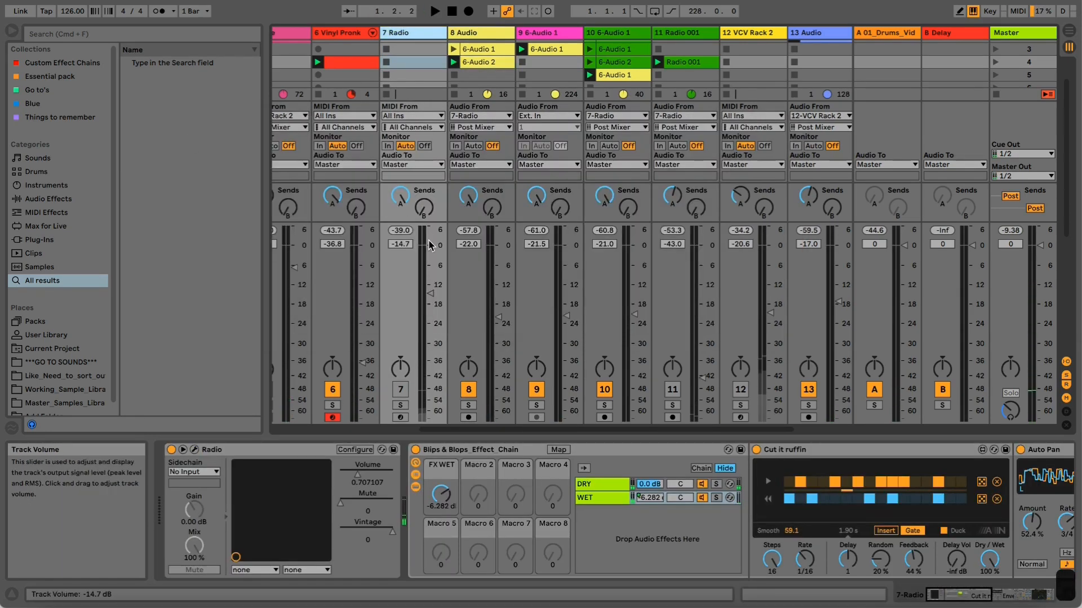
left_click(238, 455)
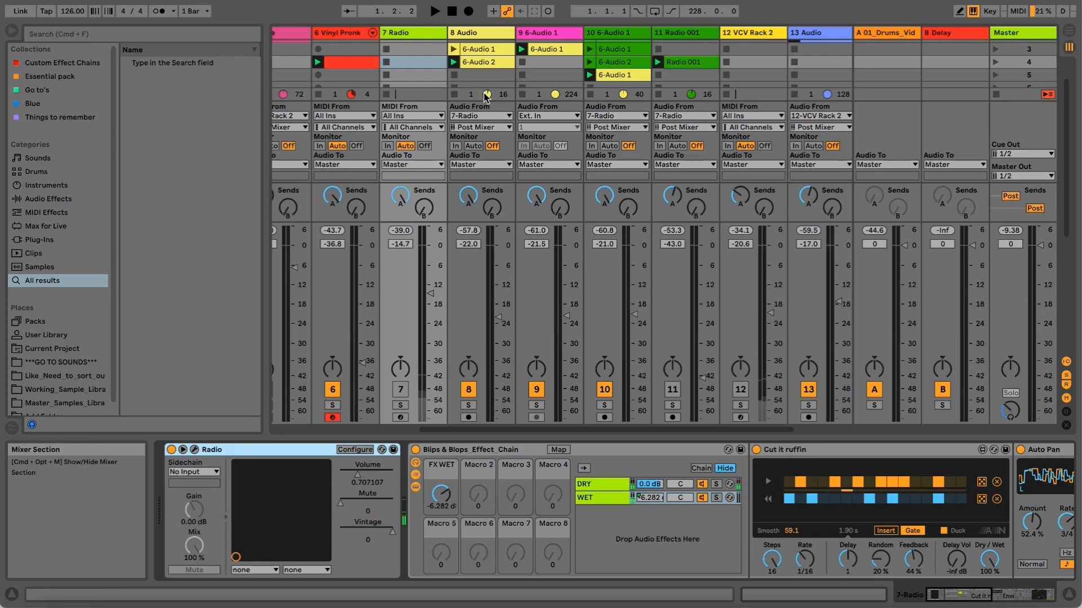
left_click(471, 62)
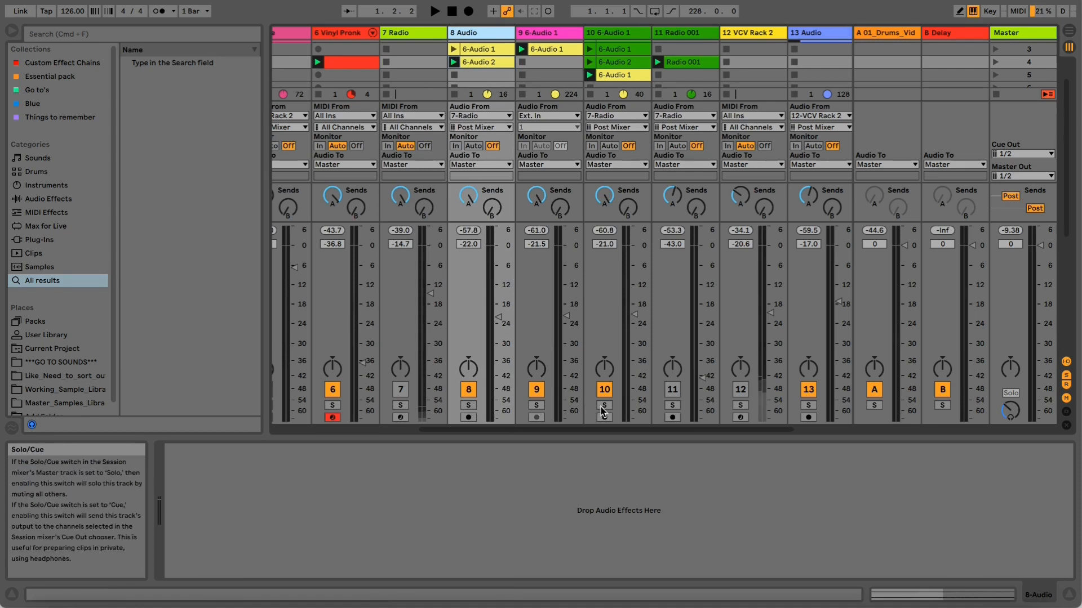
Step: Reopen the Radio plug-in on track 7, solo the track and raise its volume to -7.8 dB
left_click(414, 32)
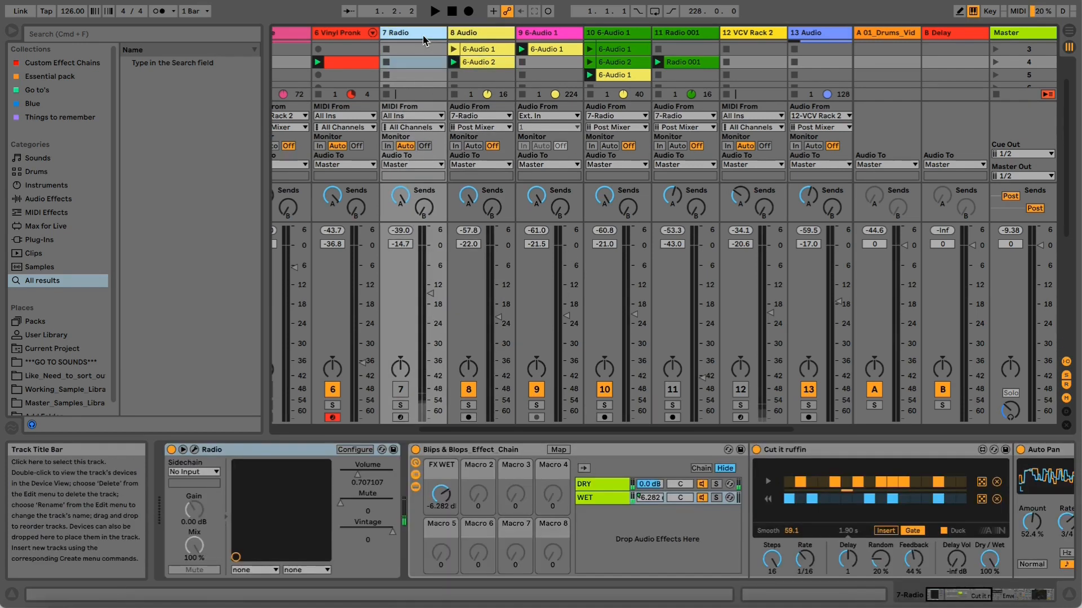
left_click(194, 449)
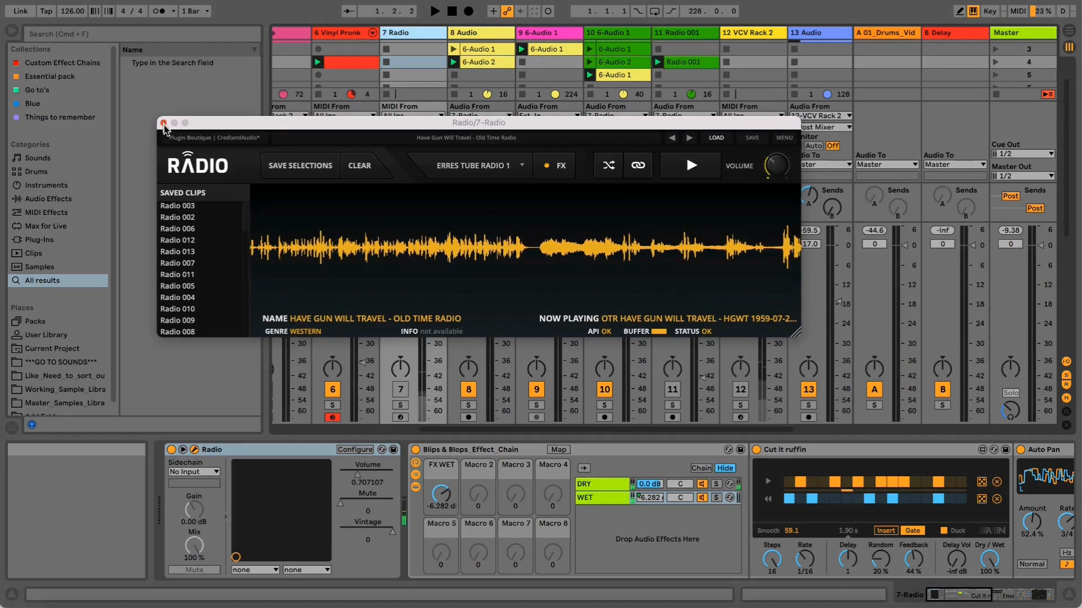
left_click(400, 406)
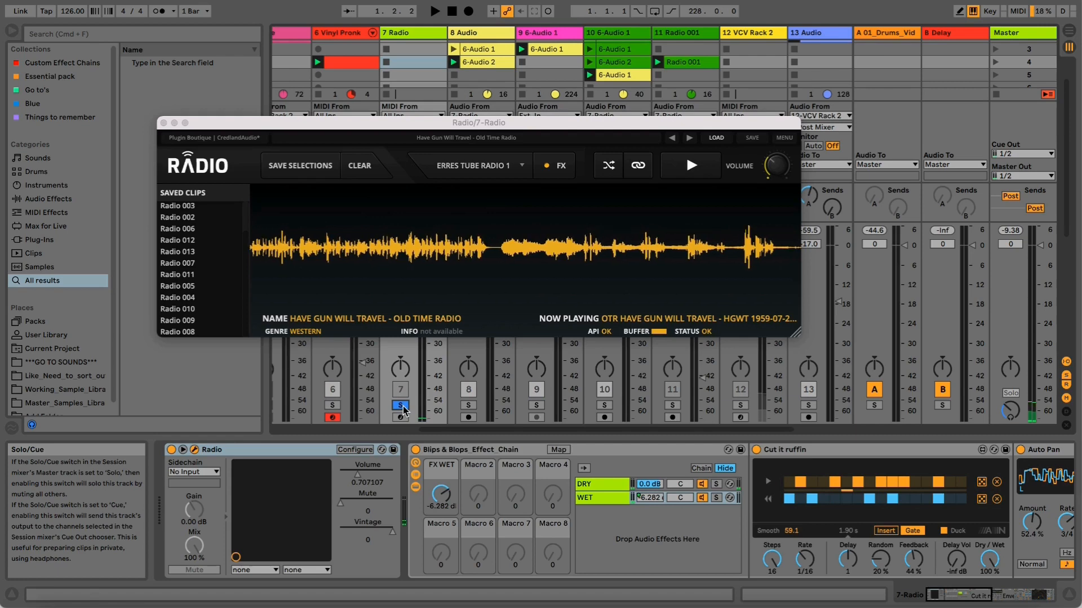
left_click(163, 123)
left_click_drag(429, 293, 430, 275)
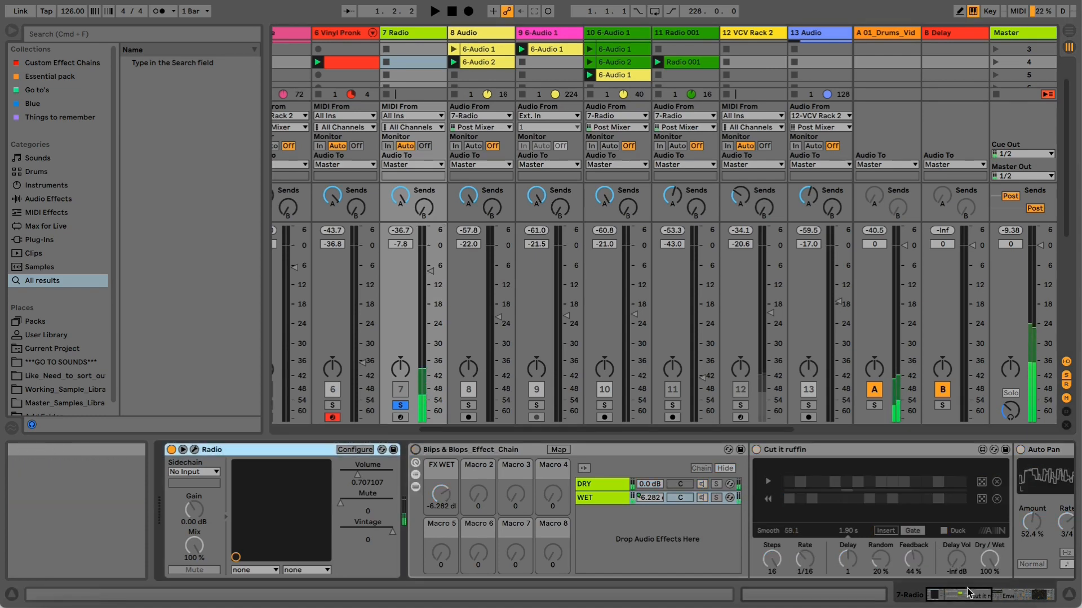
Step: Compare the Radio track's sound with the Blips & Blops effect chain bypassed and active
left_click(1021, 597)
left_click_drag(1021, 597, 945, 592)
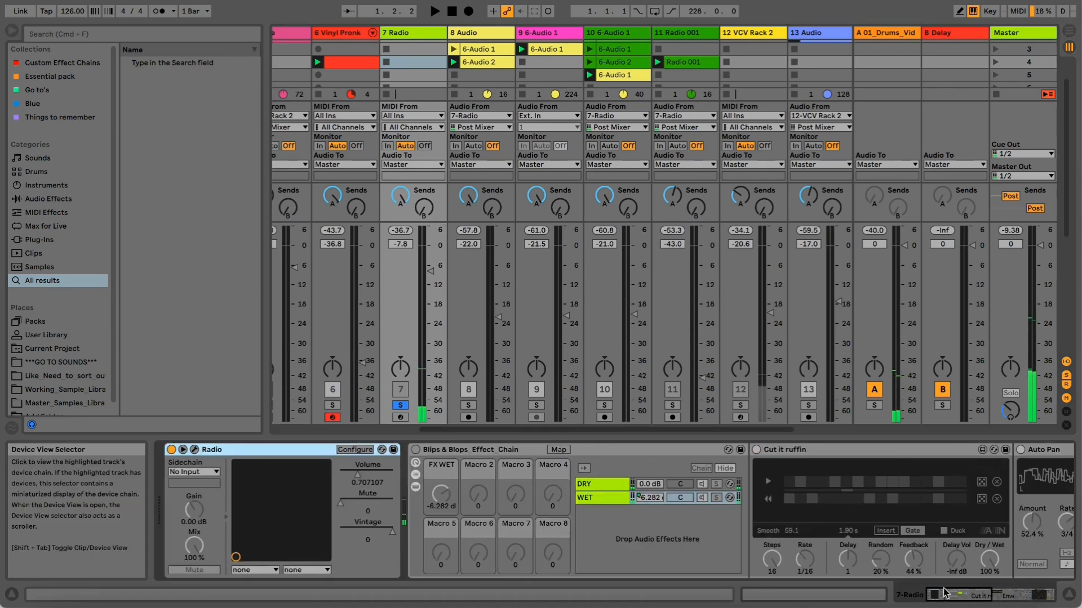
left_click(416, 451)
left_click(416, 450)
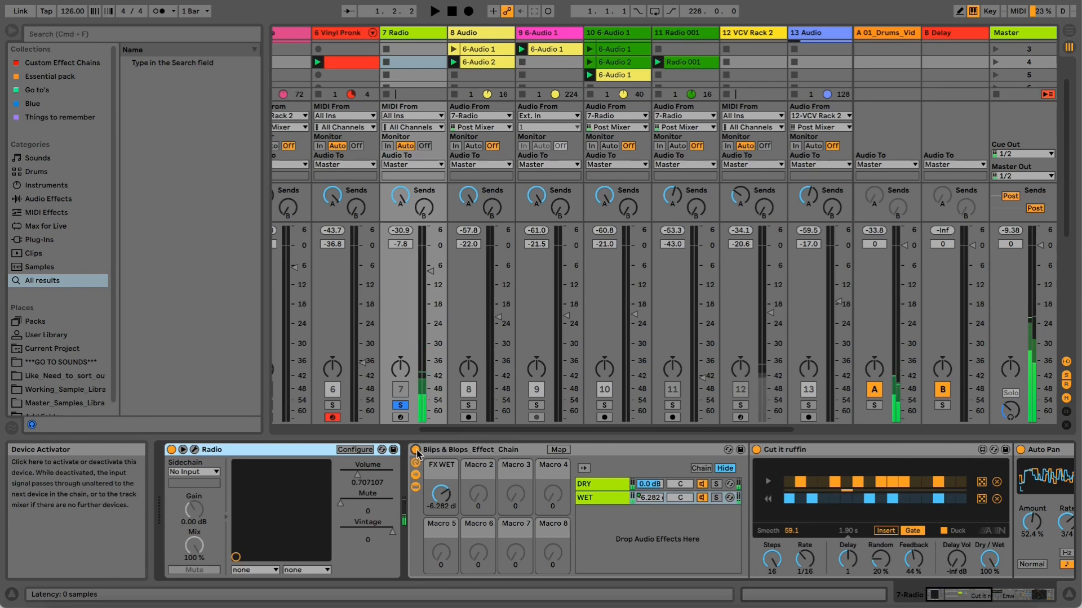
Step: Turn off the Radio plug-in's FX, view its list of speaker presets and toggle the station's playback
left_click(194, 449)
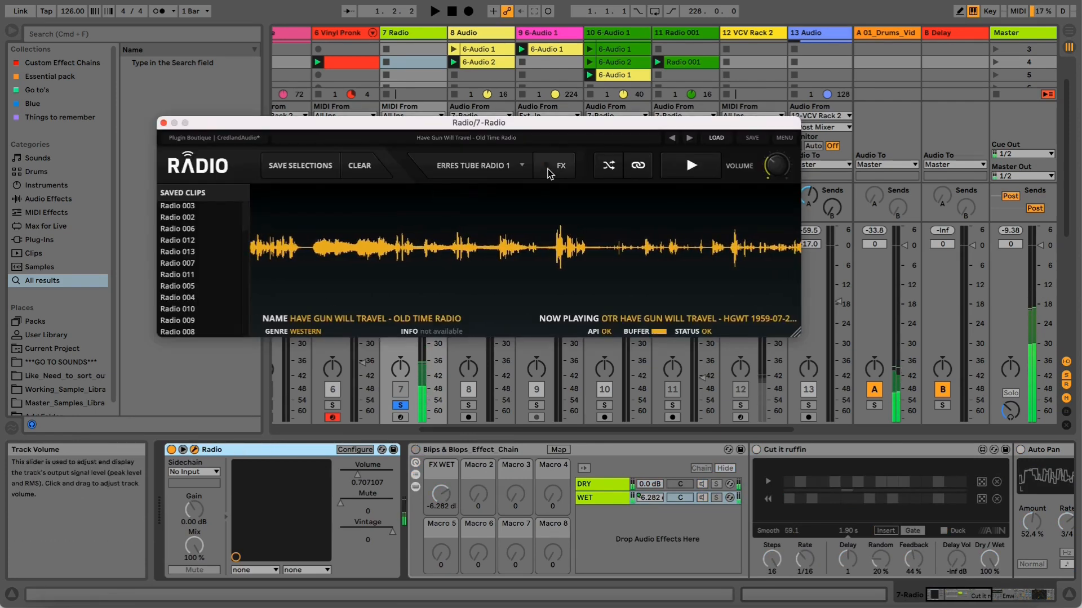
left_click(485, 165)
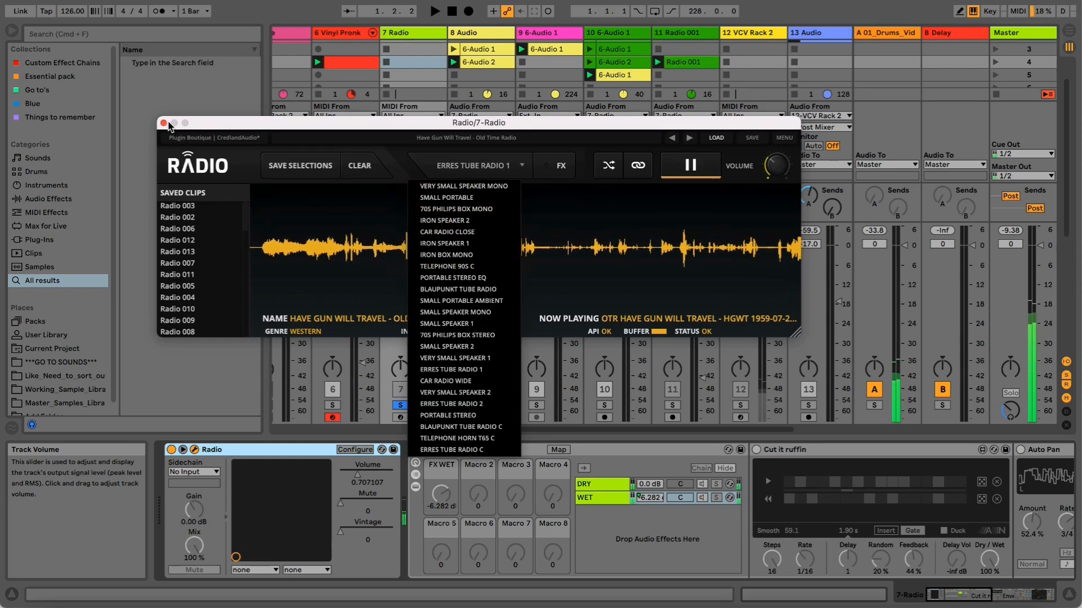
left_click(287, 223)
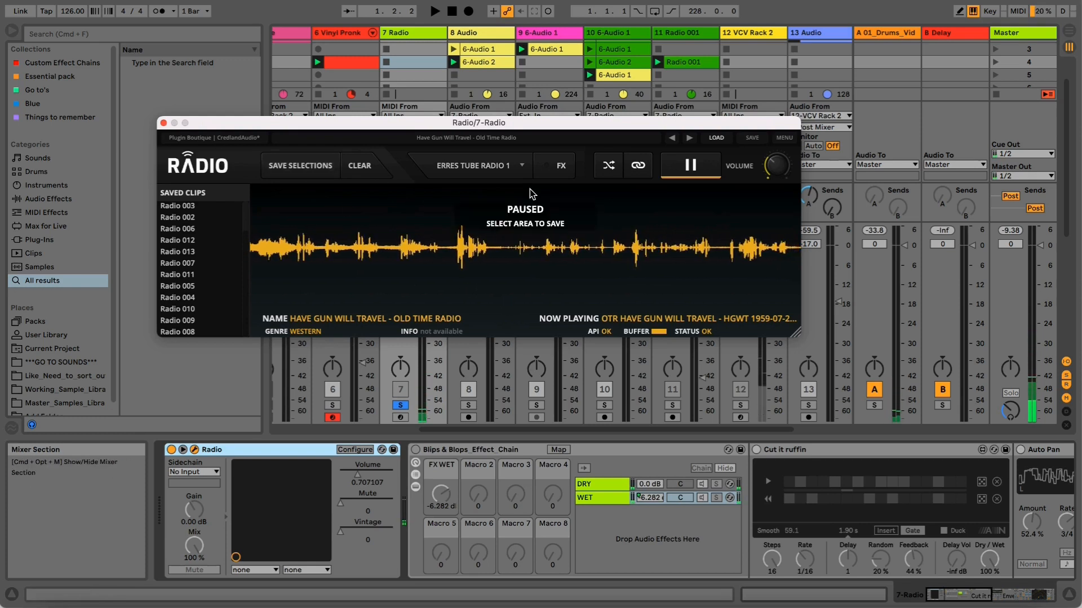
left_click(691, 166)
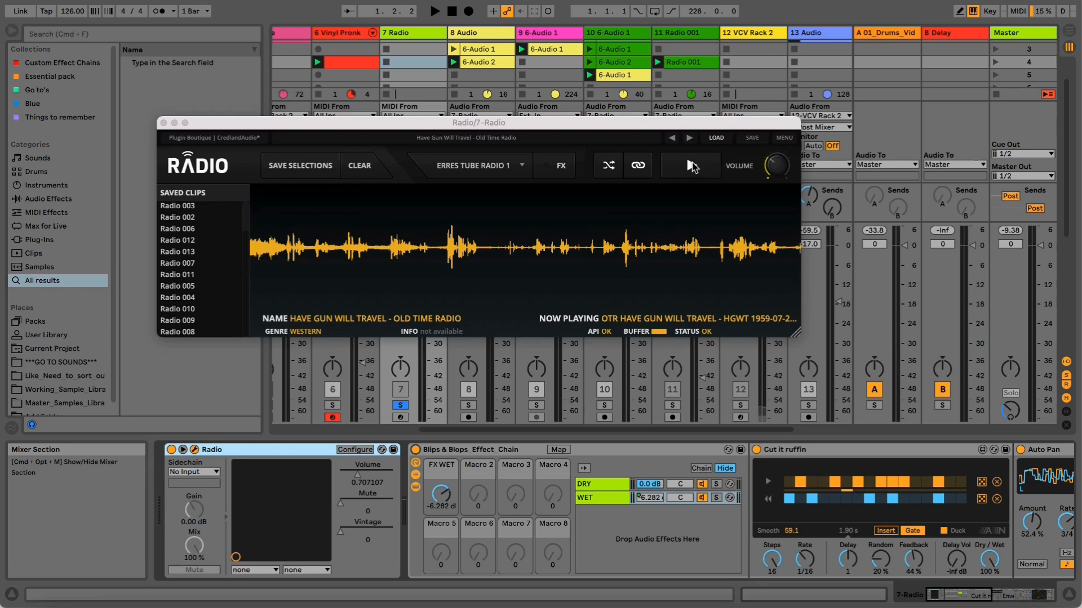
left_click(691, 166)
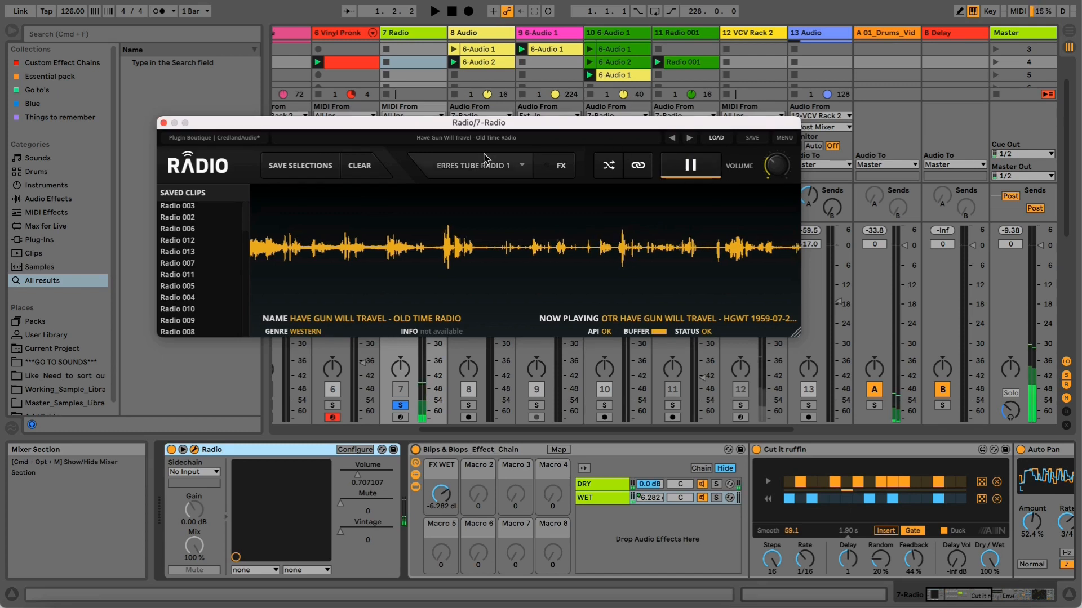
Step: Hide the Radio plug-in window and lower the 7 Radio track's volume to -20.4 dB
key("super+alt+p")
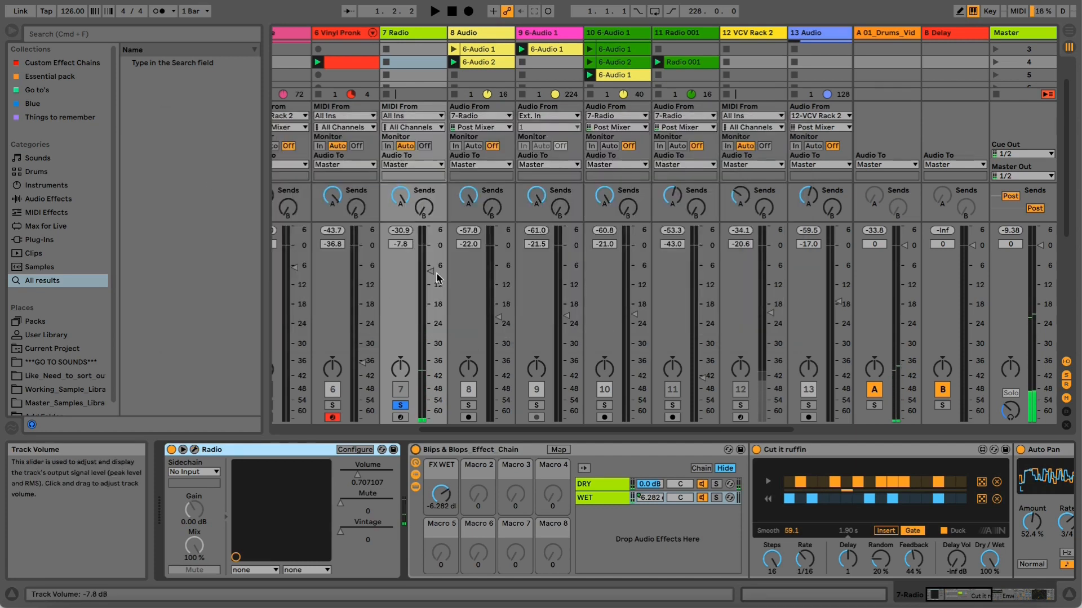
left_click_drag(432, 271, 432, 310)
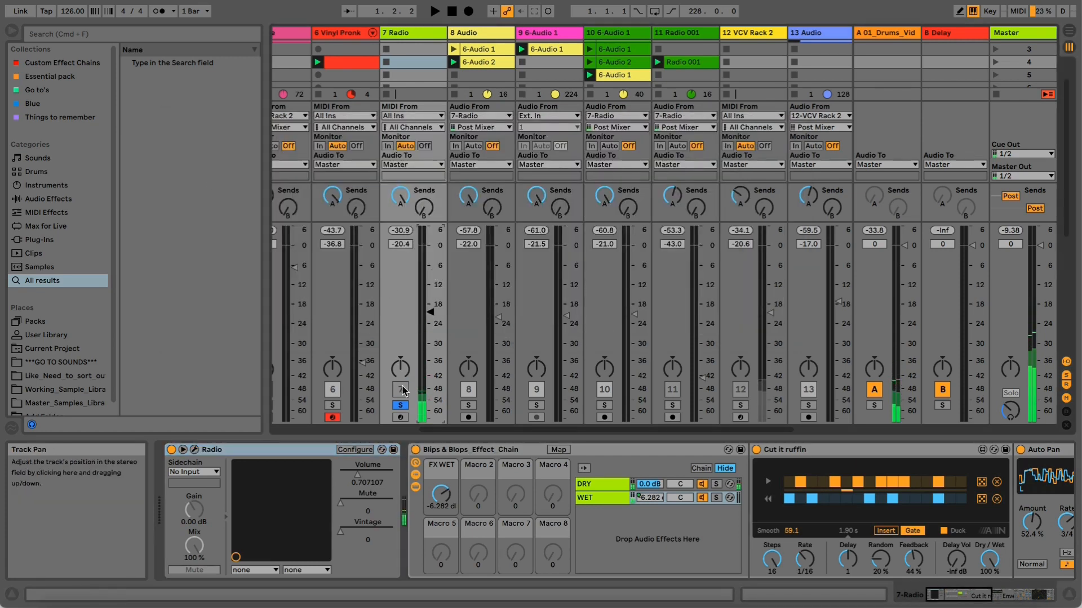
Step: Unsolo and reactivate the 7 Radio track, lower its volume to -28.3 dB and play the set
left_click(400, 405)
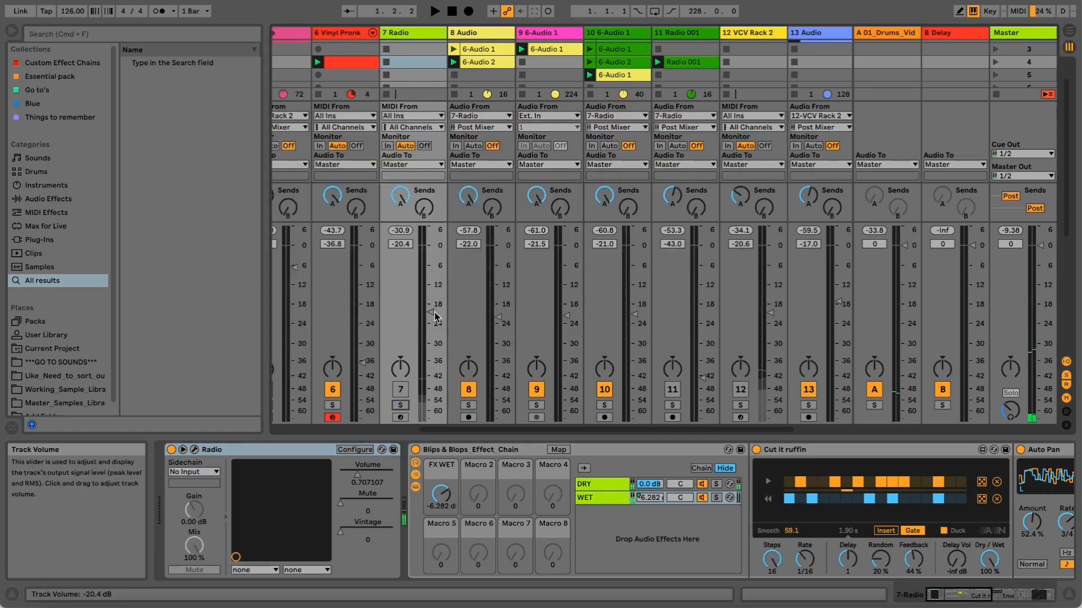
left_click(400, 388)
left_click_drag(429, 310, 430, 341)
key("space")
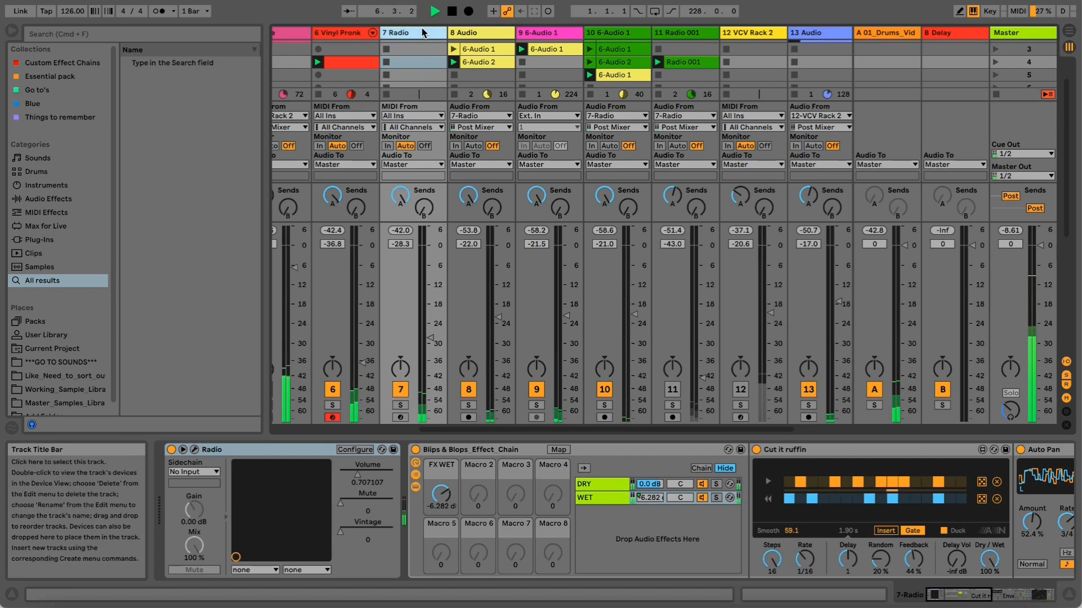
Step: Insert an audio track after 7 Radio, take its input from 7-Radio, arm it and start recording in its scene 3 slot
key("super+t")
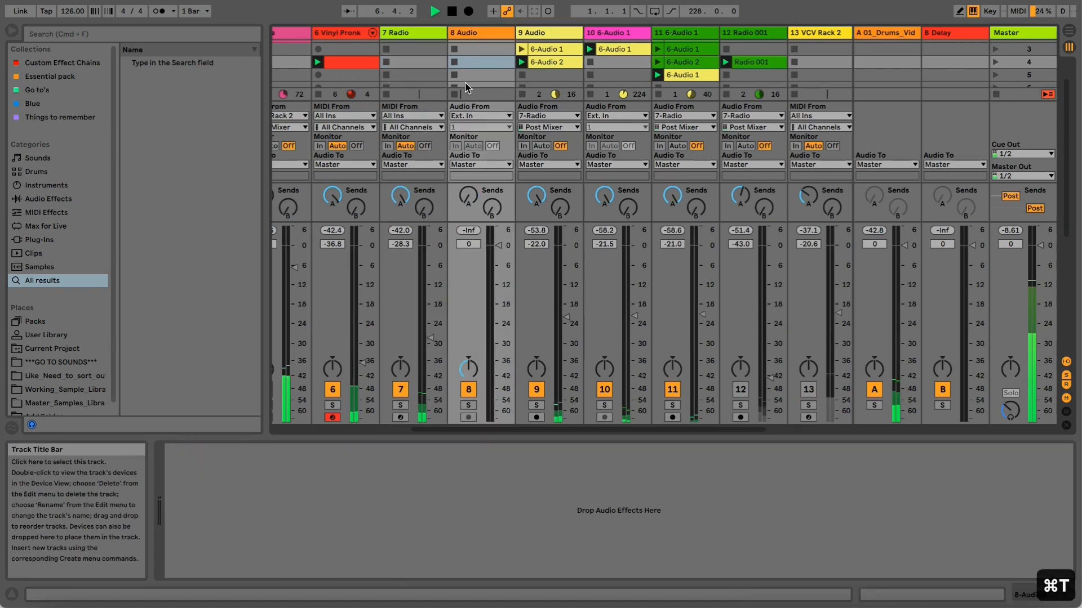
left_click(462, 43)
left_click(475, 115)
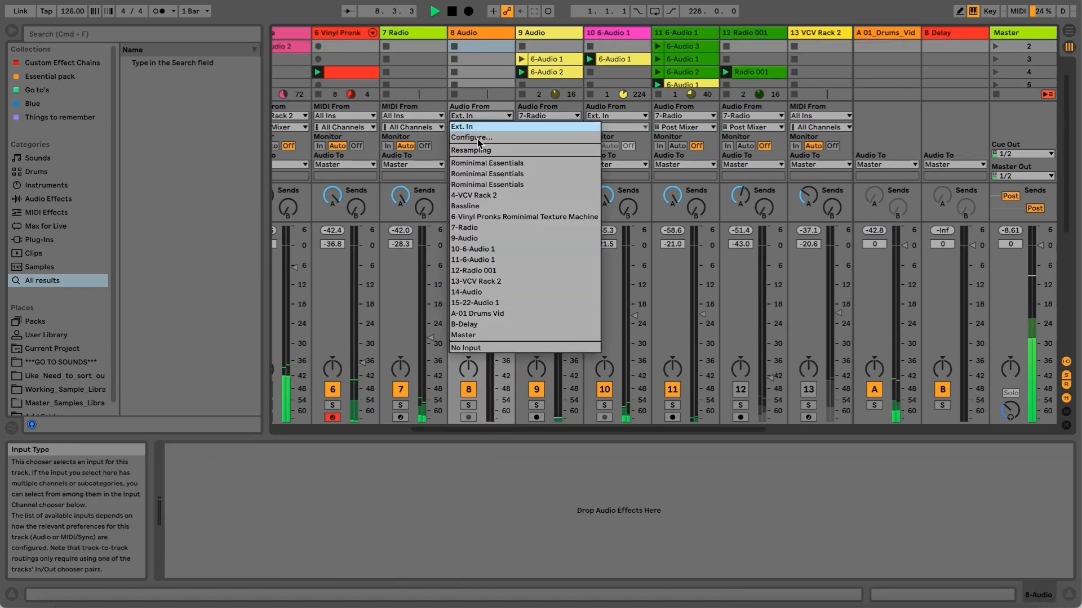
left_click(468, 417)
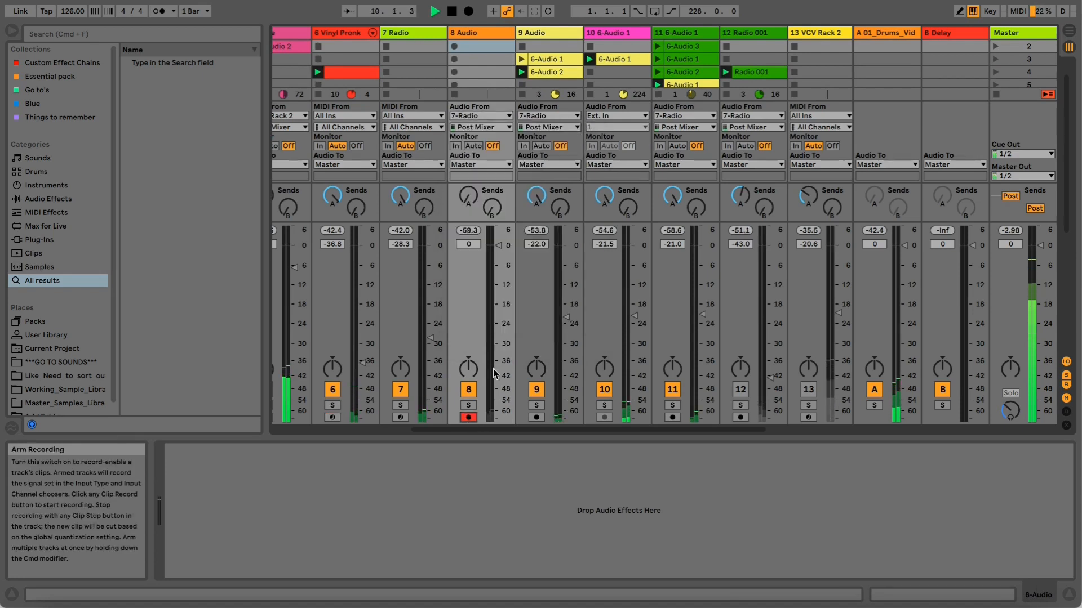
left_click(454, 59)
Step: Raise the 7 Radio track's volume to -11.8 dB and shuffle the Radio plug-in to a random station while recording
left_click(405, 37)
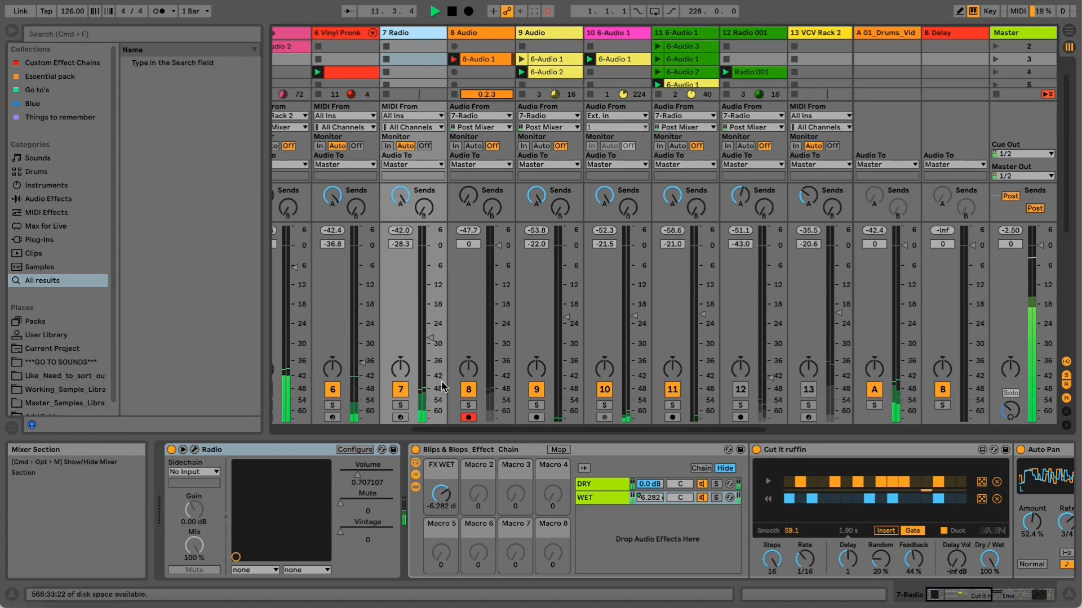
left_click(401, 388)
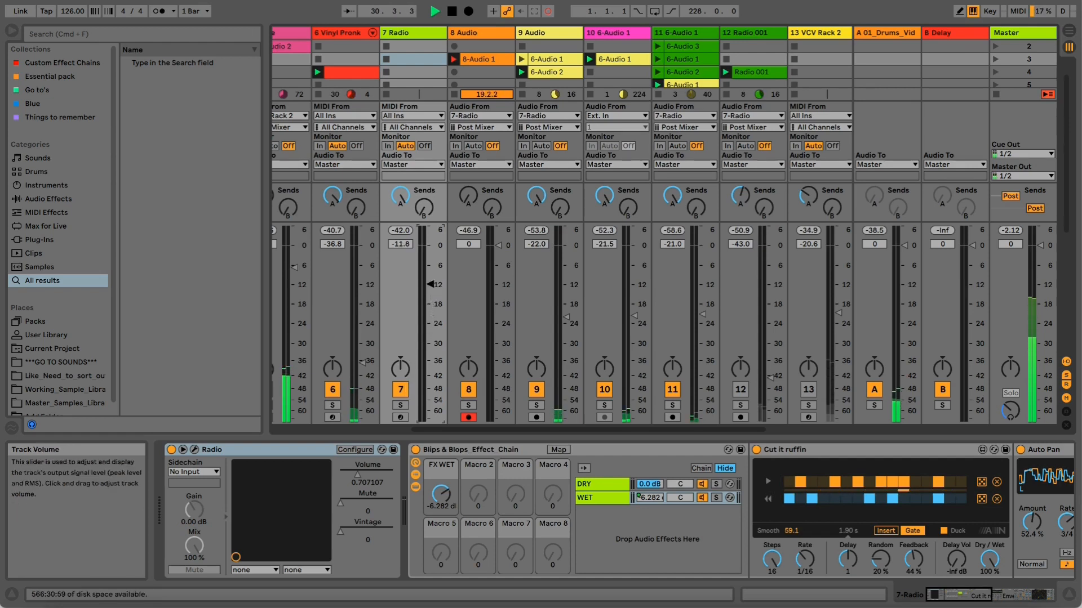
left_click(195, 451)
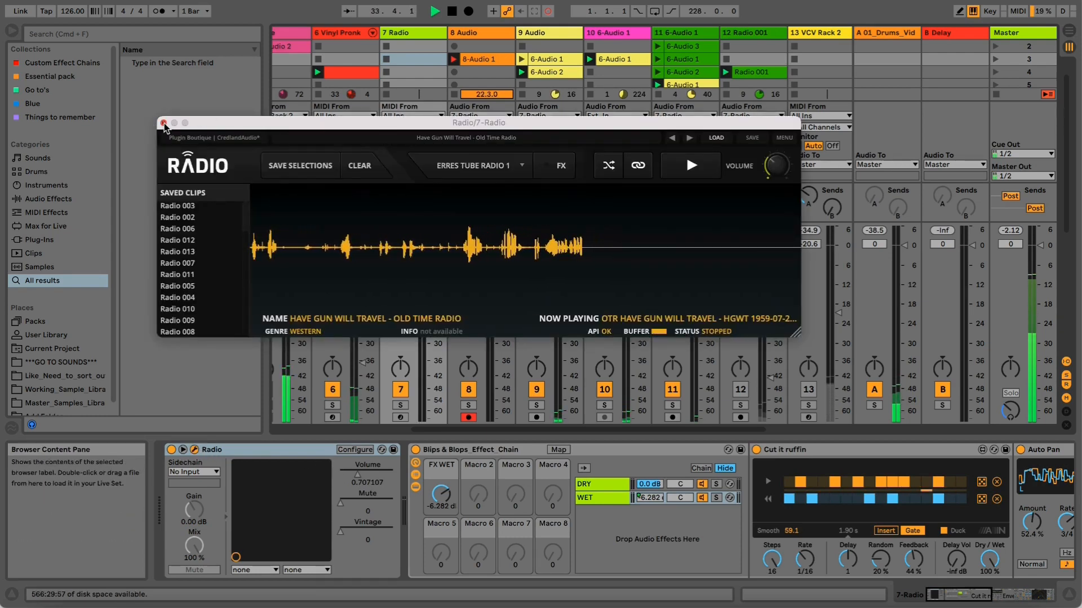
left_click(608, 165)
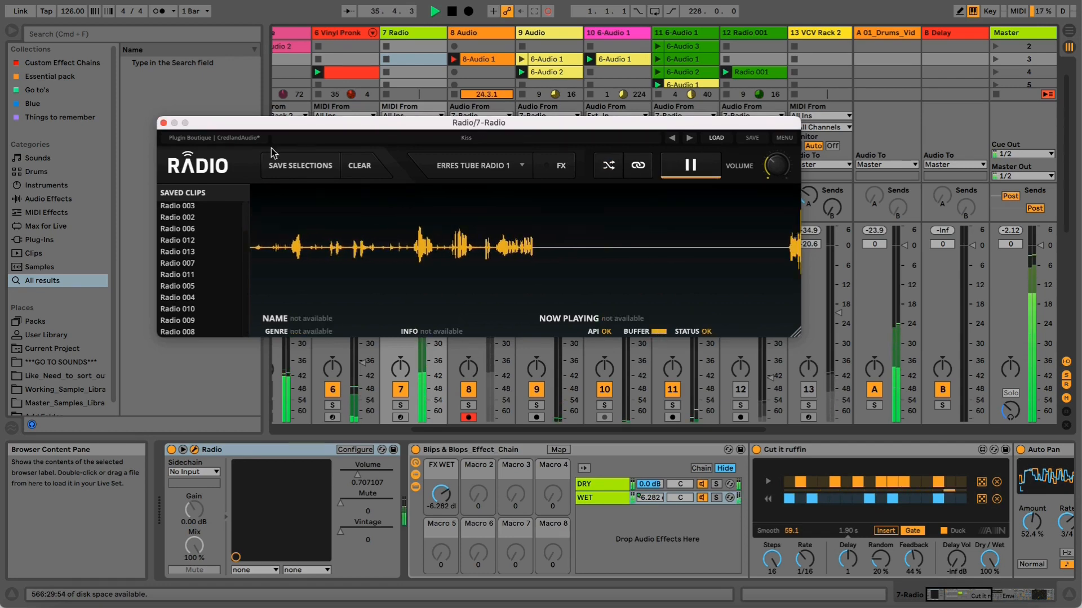
left_click(164, 123)
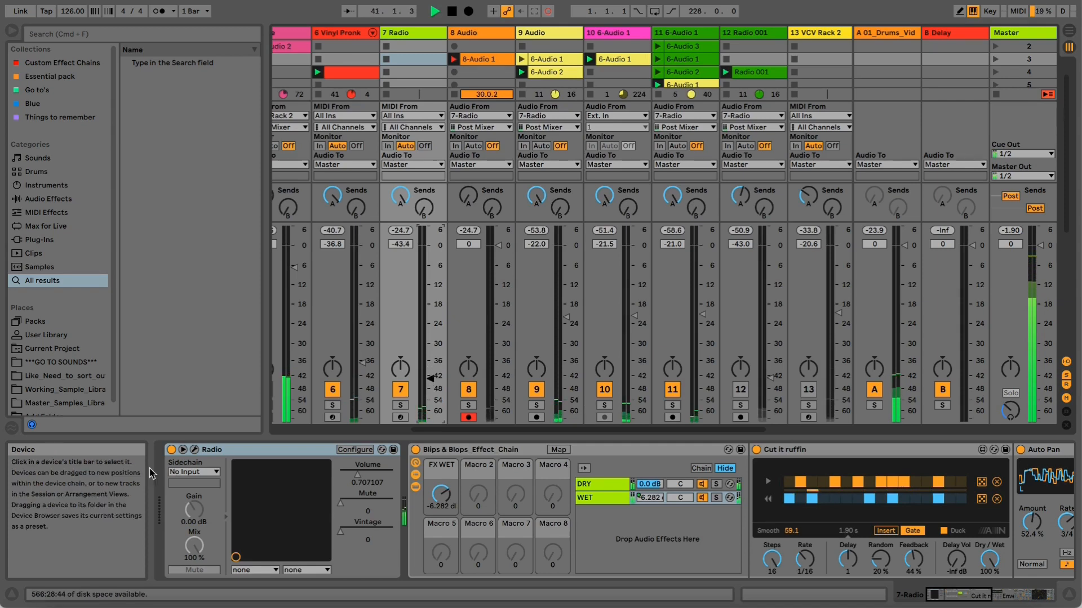
Step: Pause the station in the Radio plug-in, switch off the 7 Radio track and end the recording
left_click(194, 449)
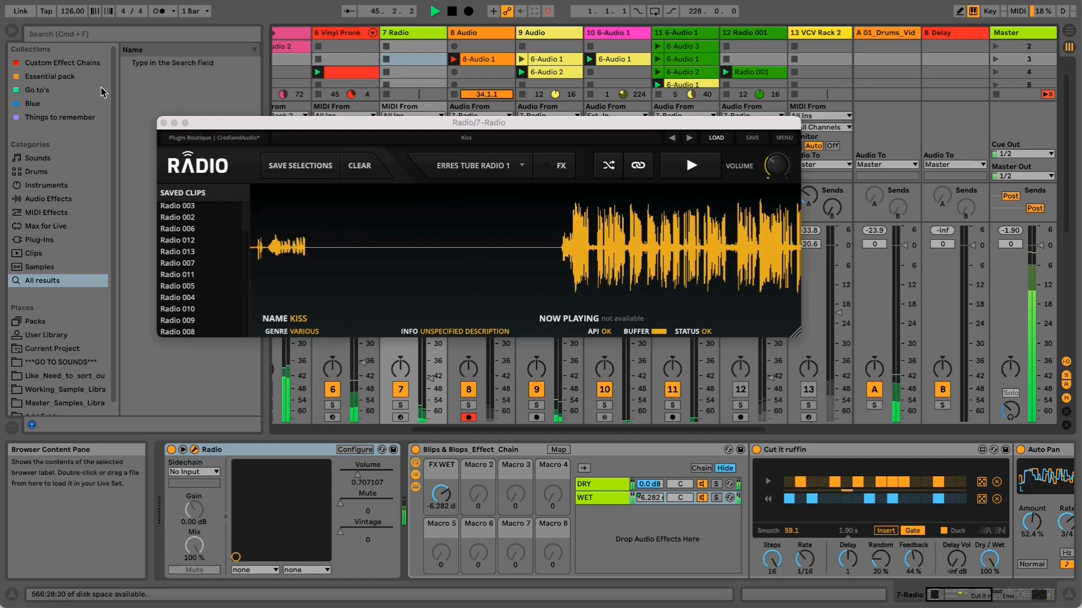
left_click(163, 123)
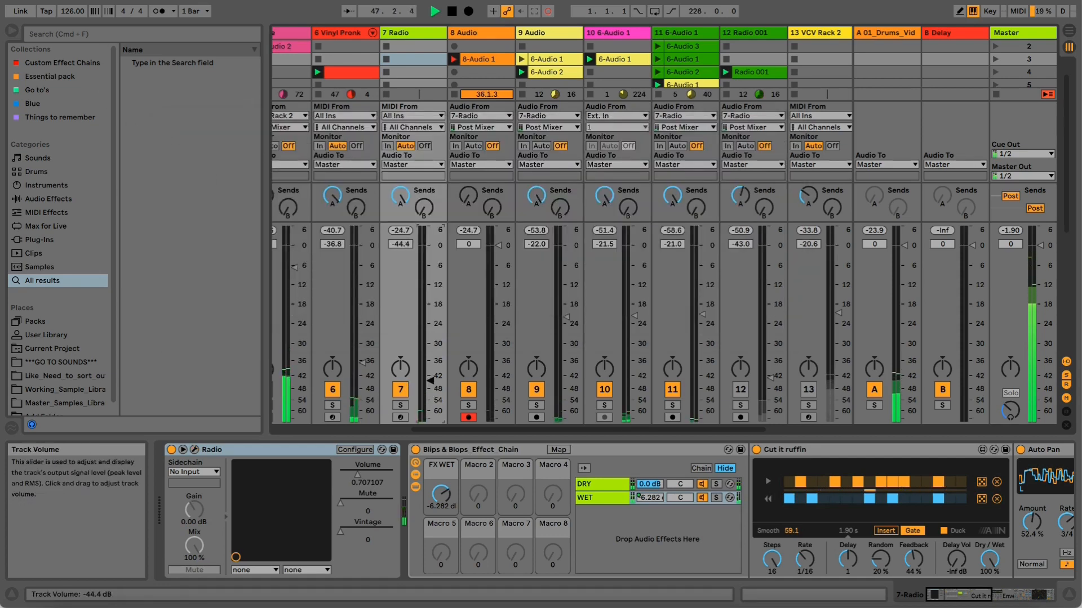
left_click(400, 389)
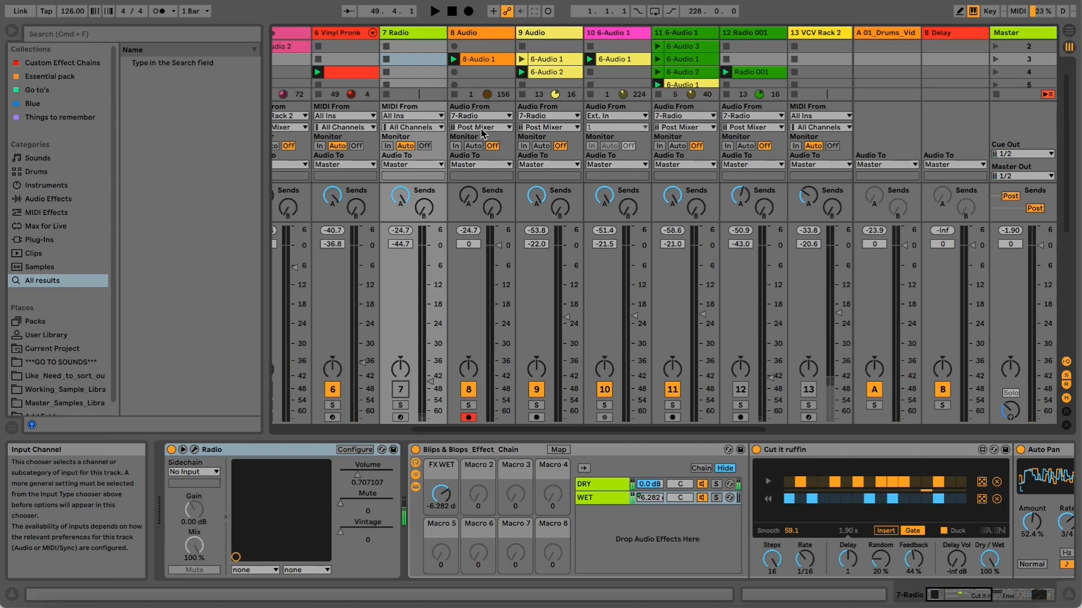
Step: Open the recorded 8-Audio 1 clip, solo and disarm its track, and set the clip's transpose to 0 st
left_click(479, 59)
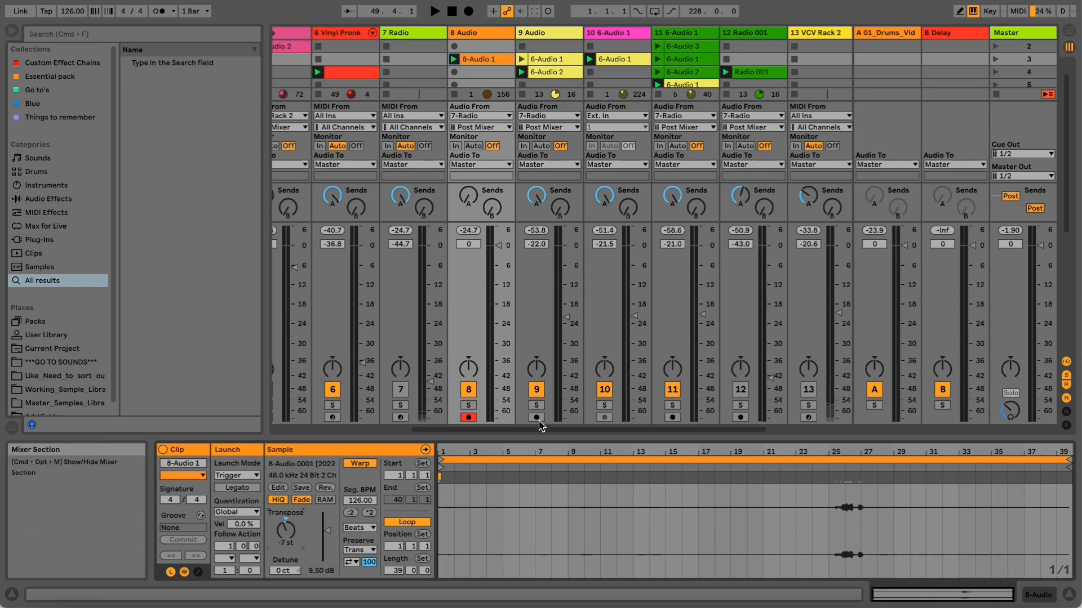
left_click(468, 405)
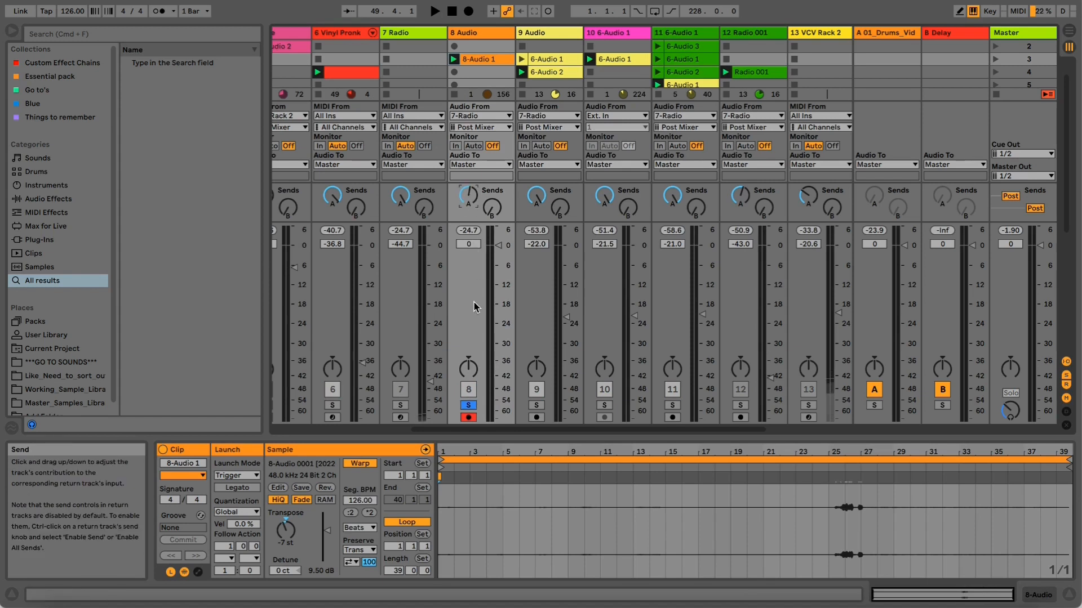
left_click(468, 417)
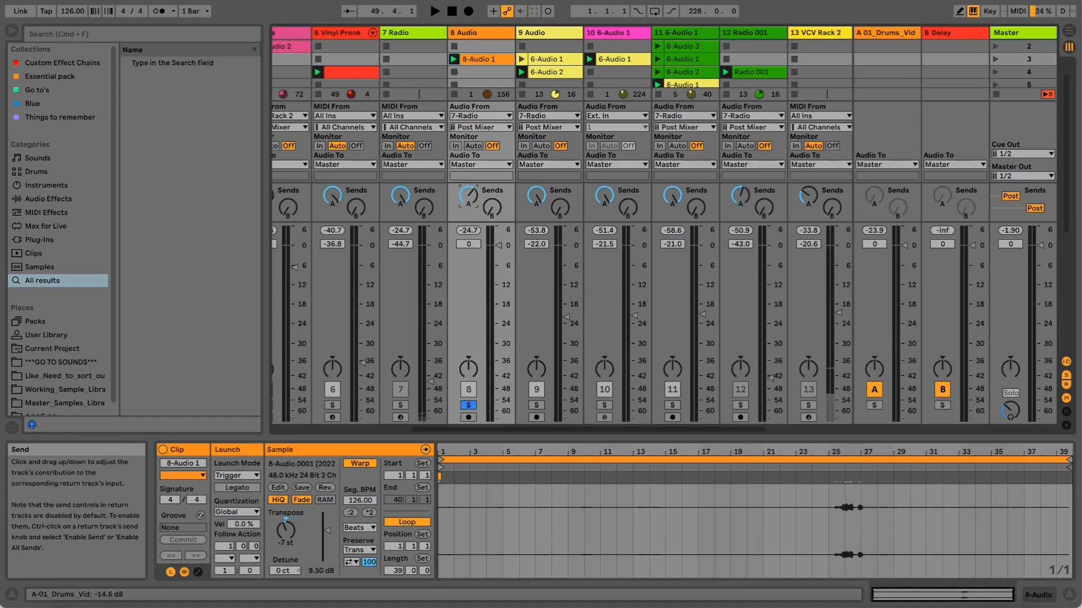
key("space")
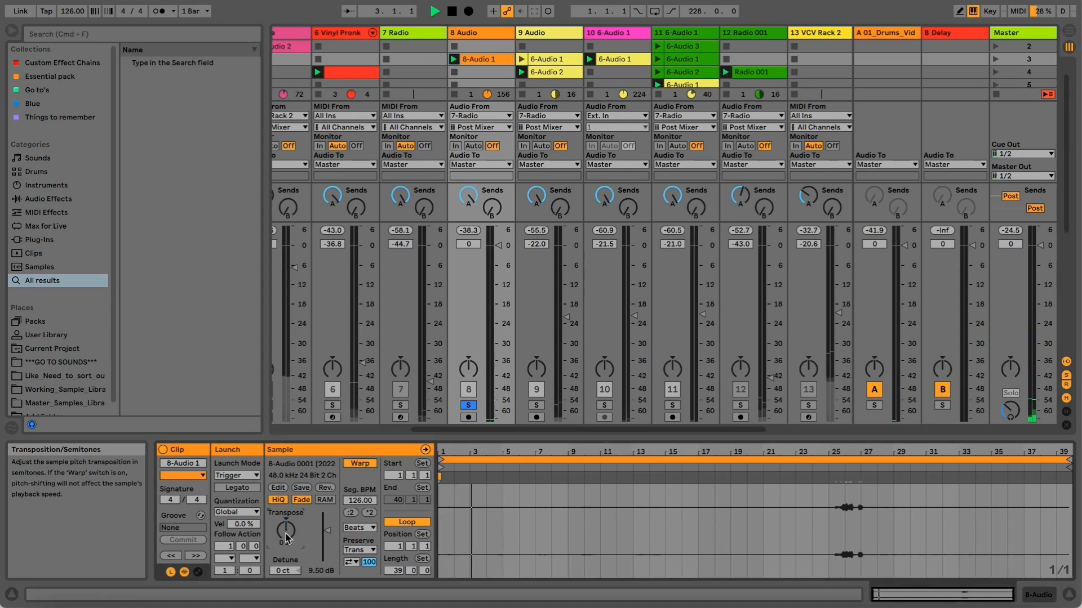
Step: Audition the 8 Audio track, unsolo it, and balance it in the mix with volume at -5.9 dB and a raised A send
key("space")
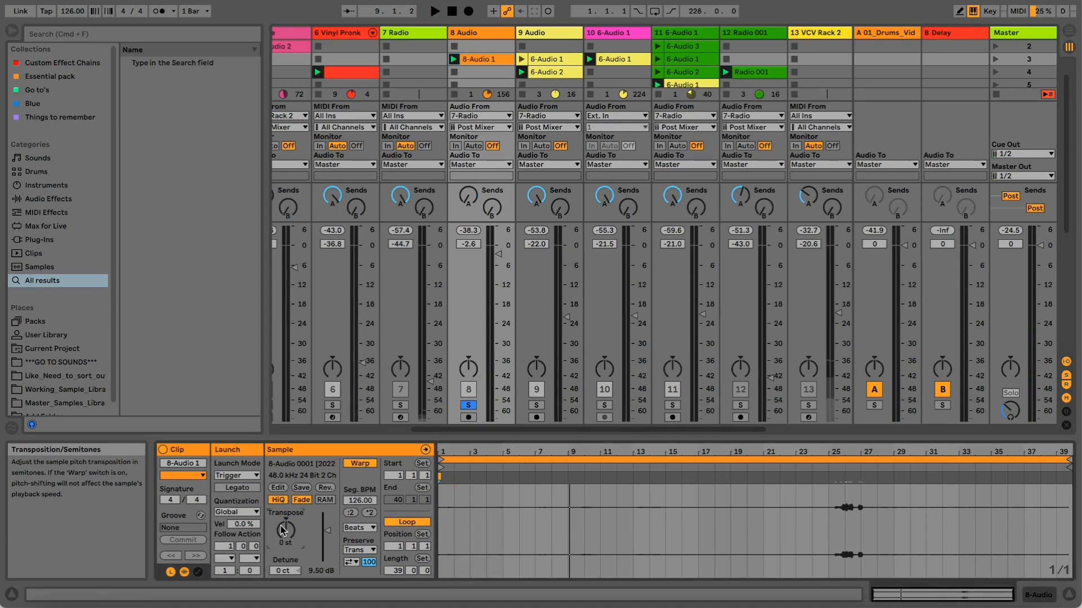
key("space")
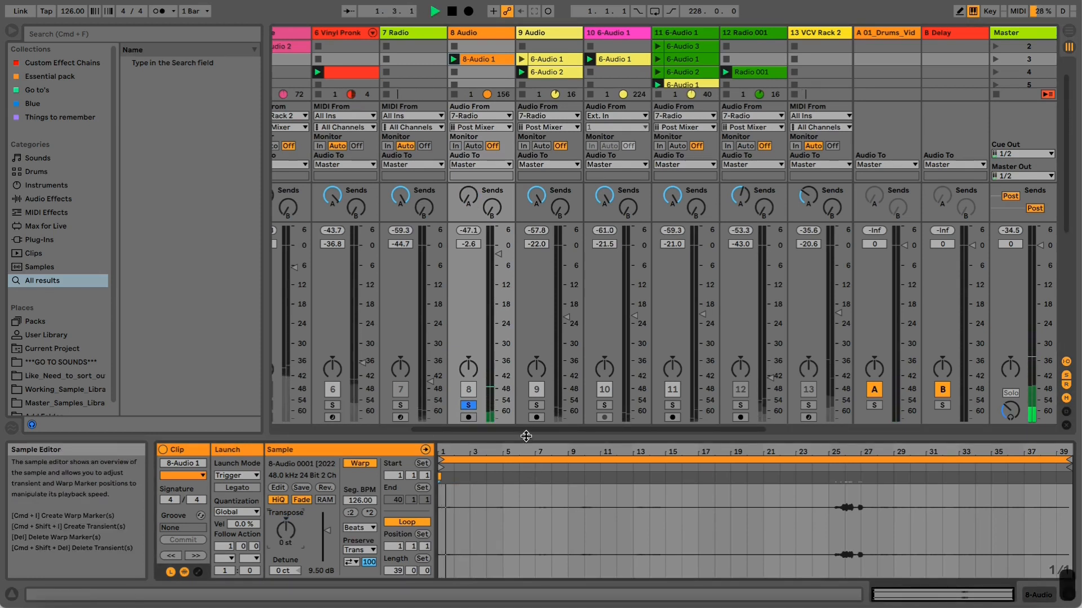
left_click_drag(498, 254, 498, 252)
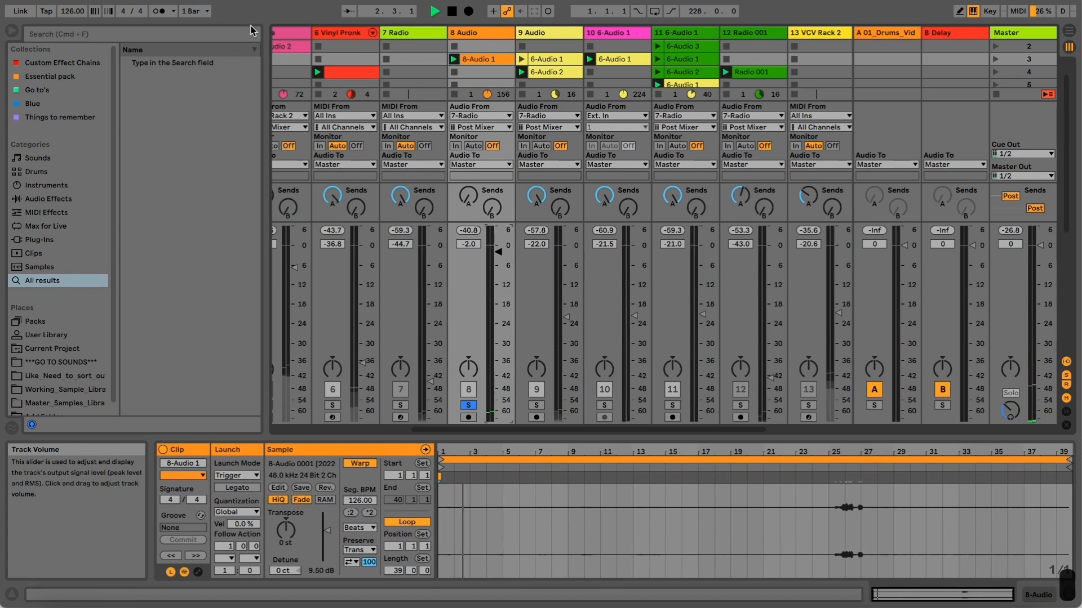
left_click(469, 405)
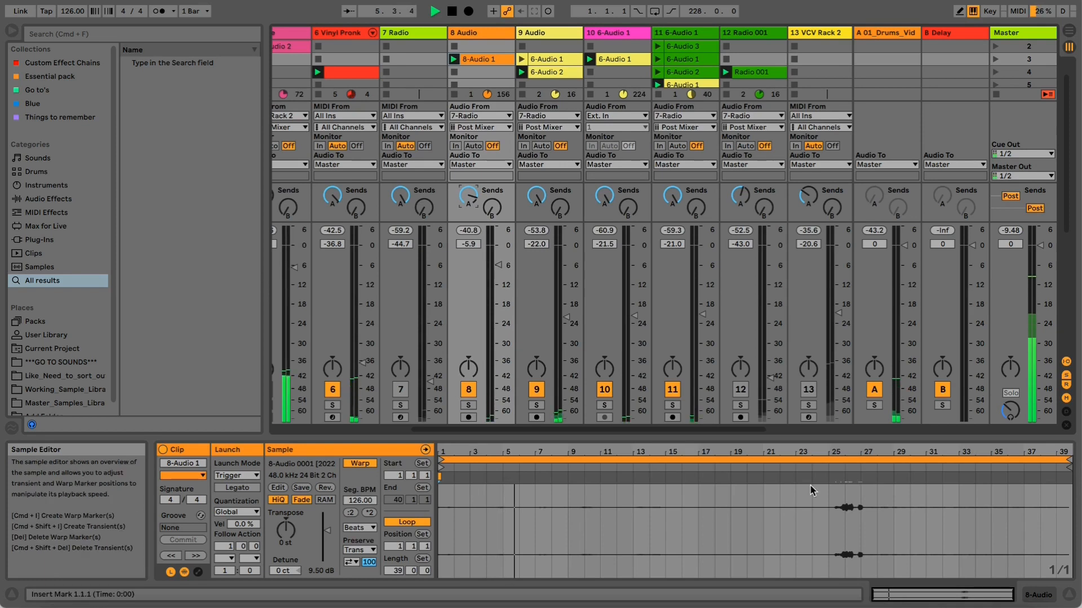
Step: Stop playback and display the clip Volume envelope of 8-Audio 1
left_click(828, 504)
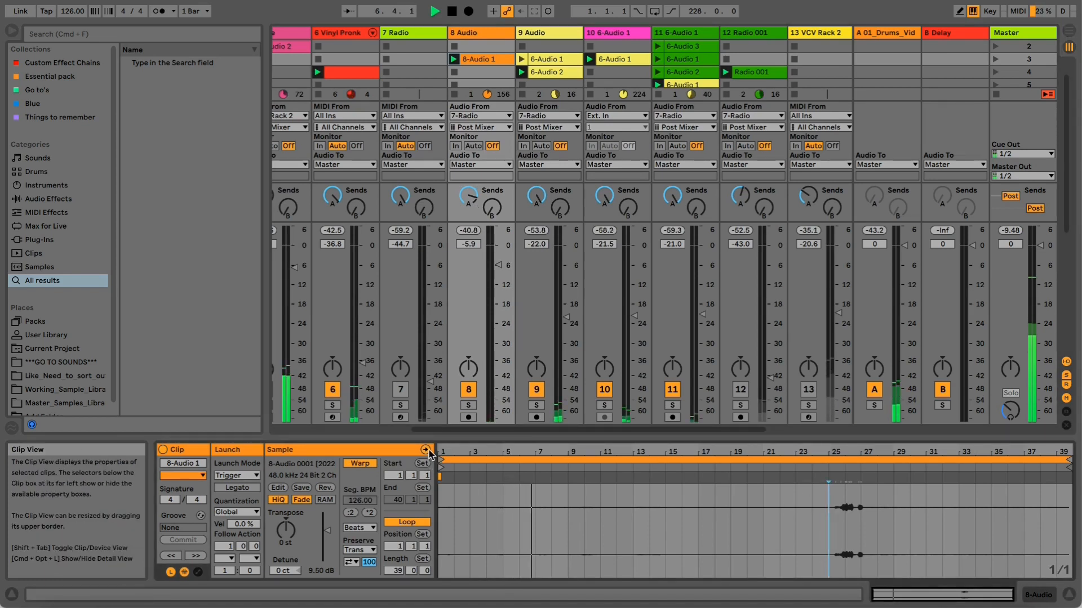
key("space")
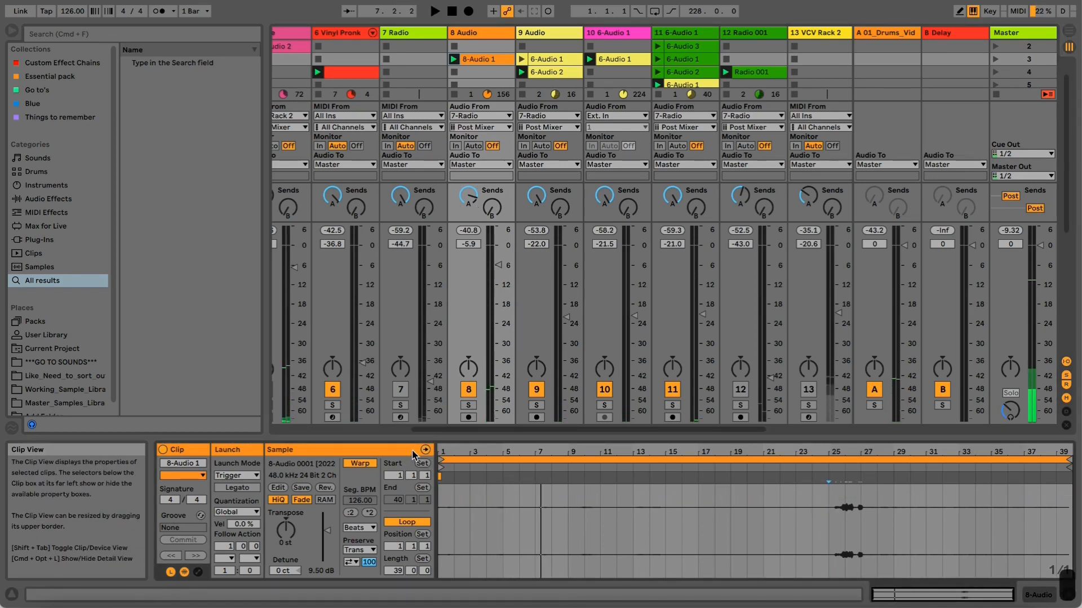
left_click(198, 572)
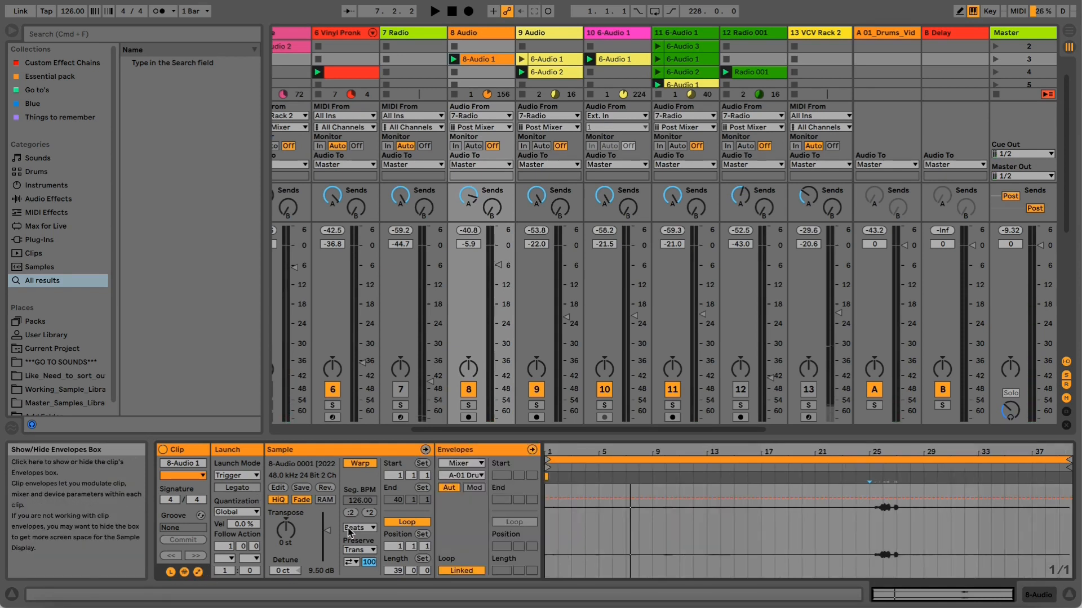
left_click(462, 463)
left_click(455, 474)
left_click(462, 475)
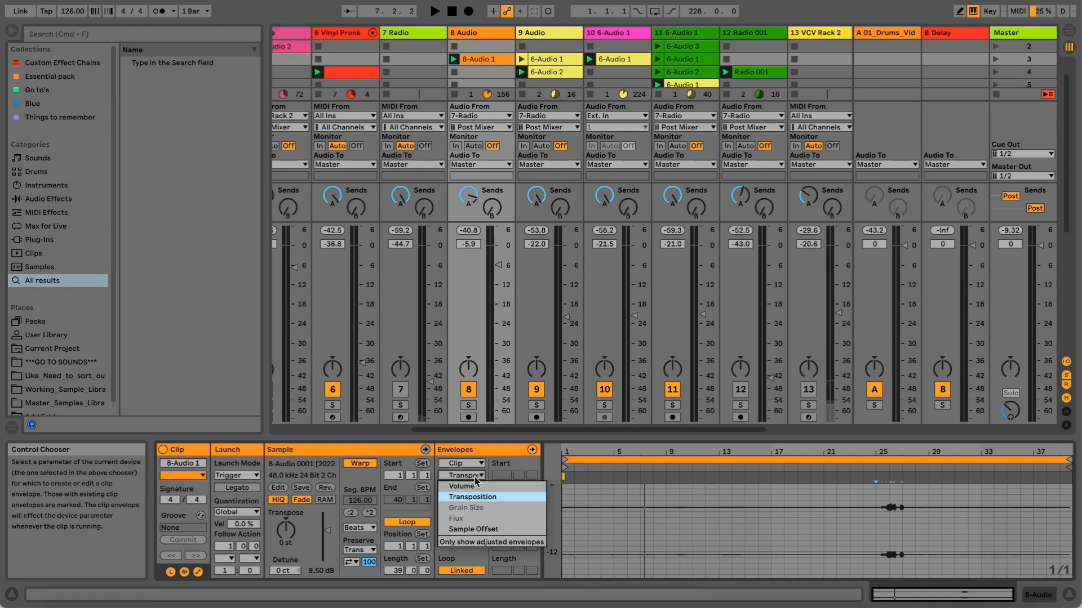
left_click(462, 486)
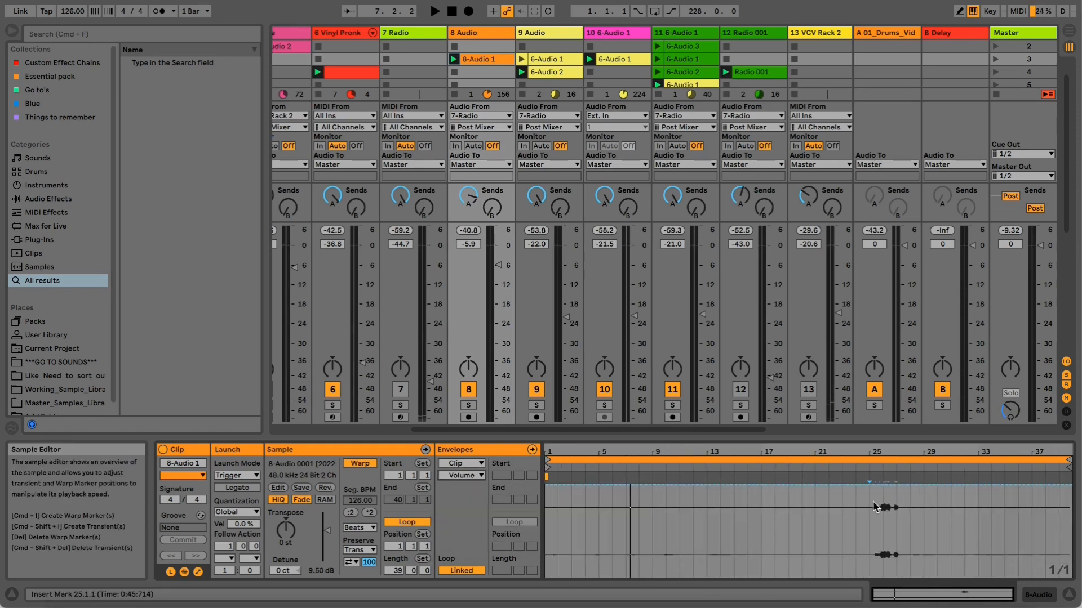
Step: Lower the volume envelope to 47.3 % over the loud burst from about bar 25 to bar 28 and audition it
left_click_drag(871, 498, 909, 501)
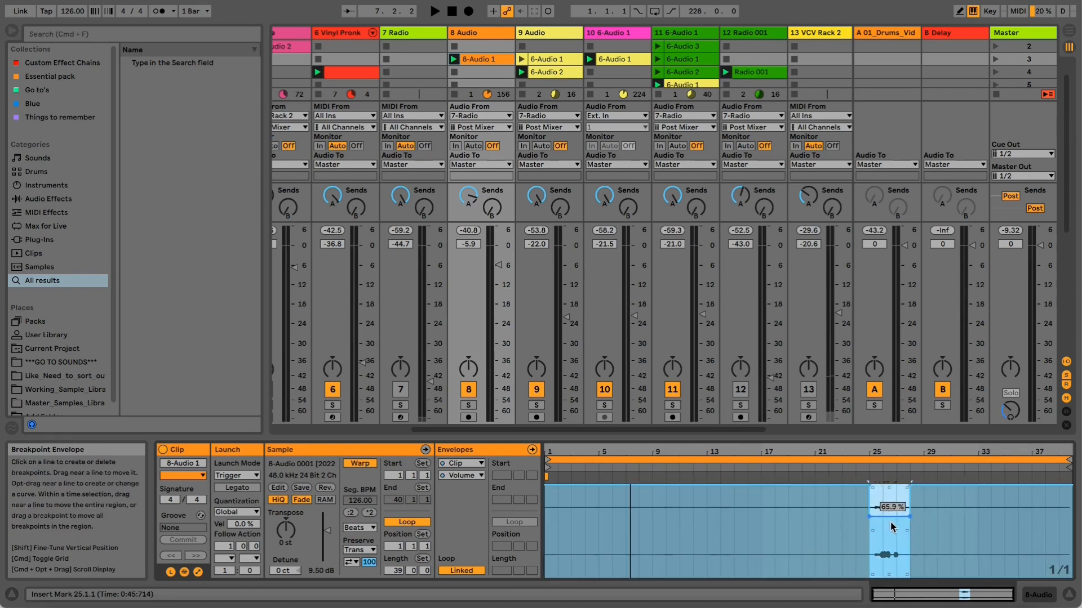
left_click(858, 468)
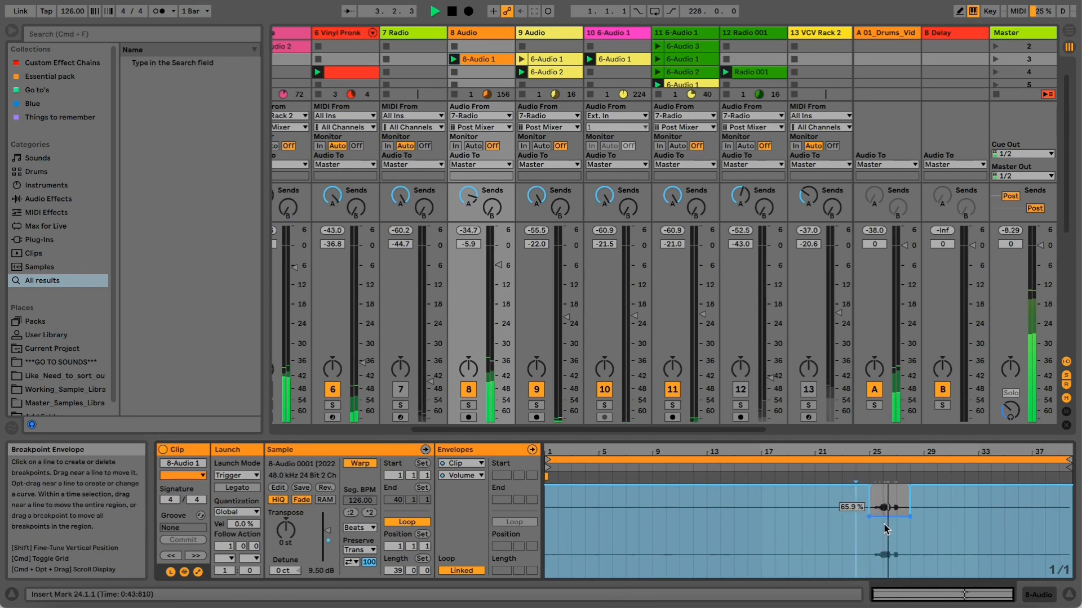
left_click_drag(886, 529, 885, 548)
key("space")
key("space")
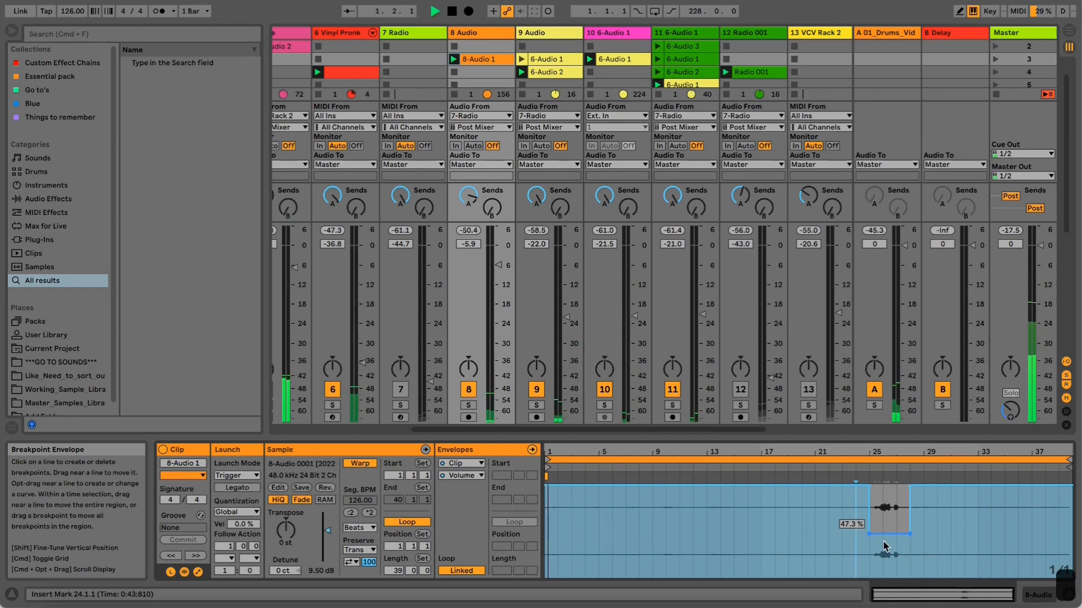
Step: Zoom in on the loud burst around bar 25, replay it and pull its volume envelope section down further
left_click(863, 467)
left_click_drag(871, 452, 870, 472)
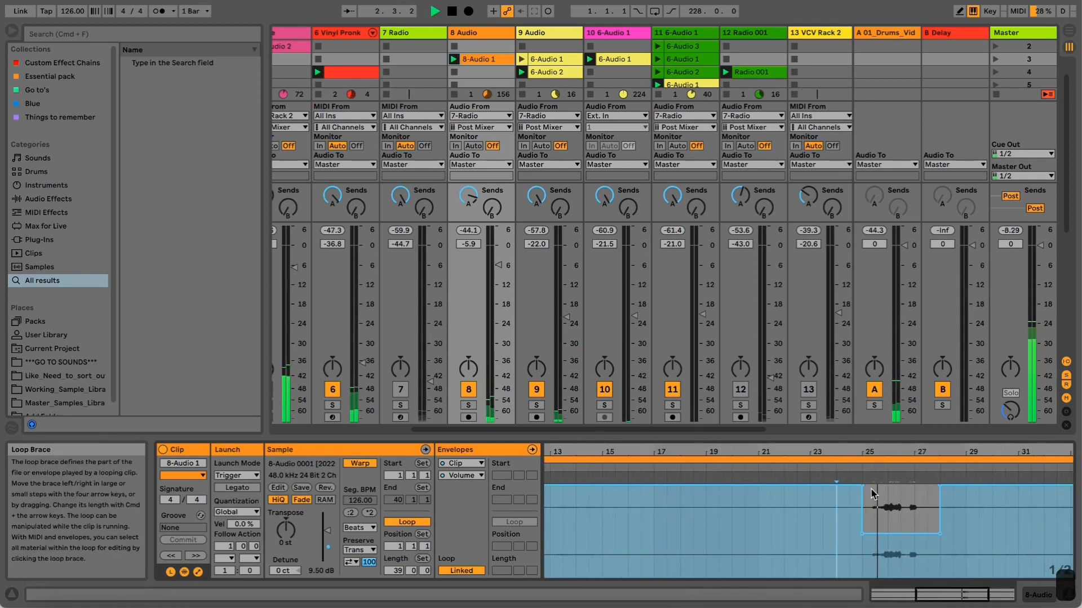
mouse_move(871, 533)
left_mouse_down()
mouse_move(871, 548)
mouse_move(894, 549)
left_mouse_up()
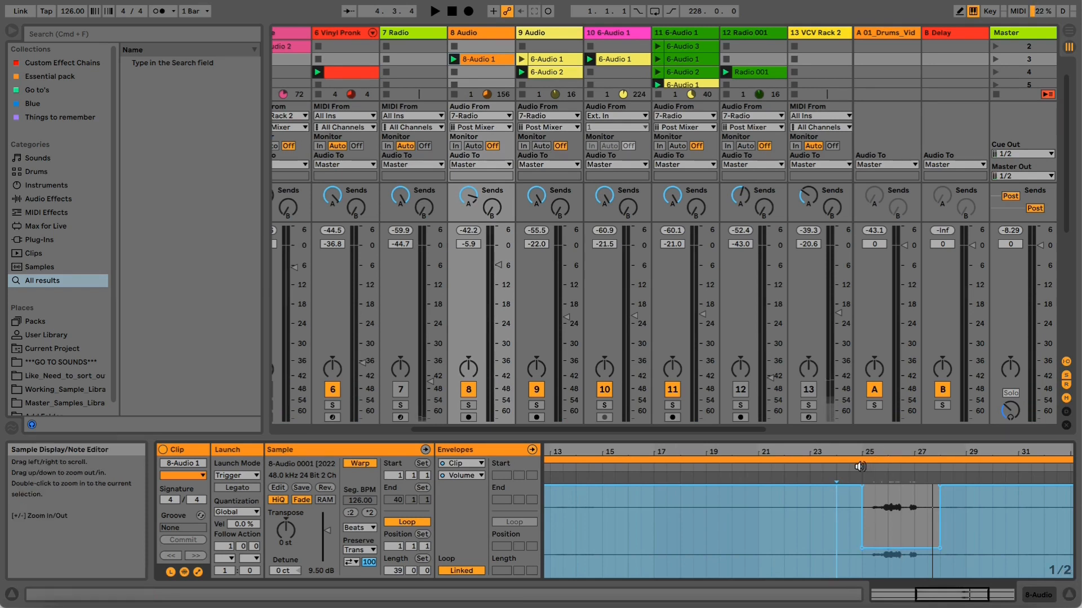
left_click(837, 468)
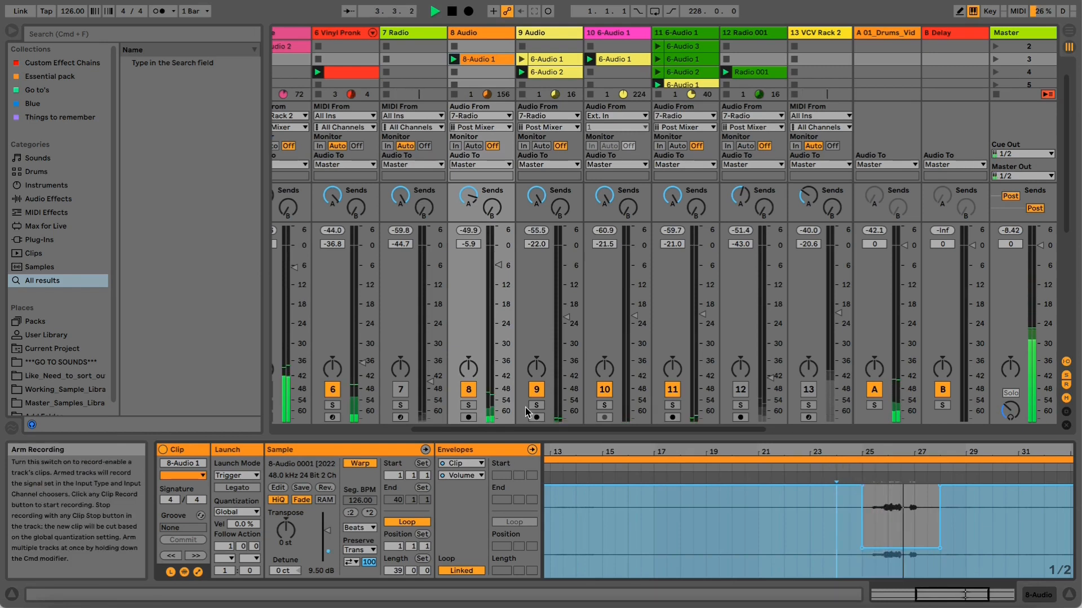
left_click_drag(886, 552, 886, 561)
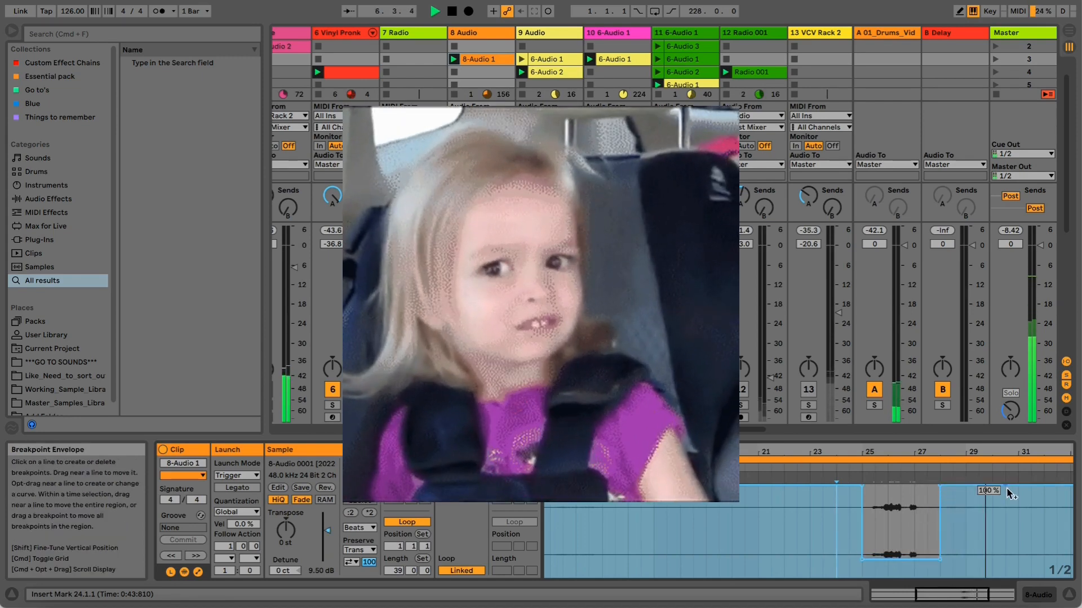
Step: Add a downward ramp to the clip's volume envelope from about bar 28 to bar 36
left_click_drag(968, 457, 1031, 531)
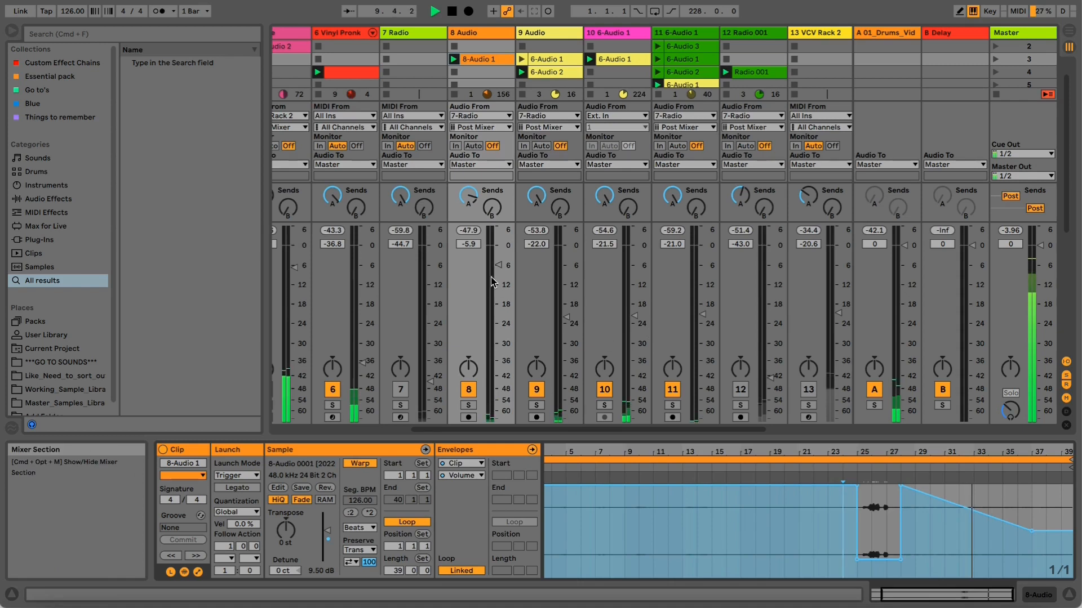
key("XF86AudioRaiseVolume")
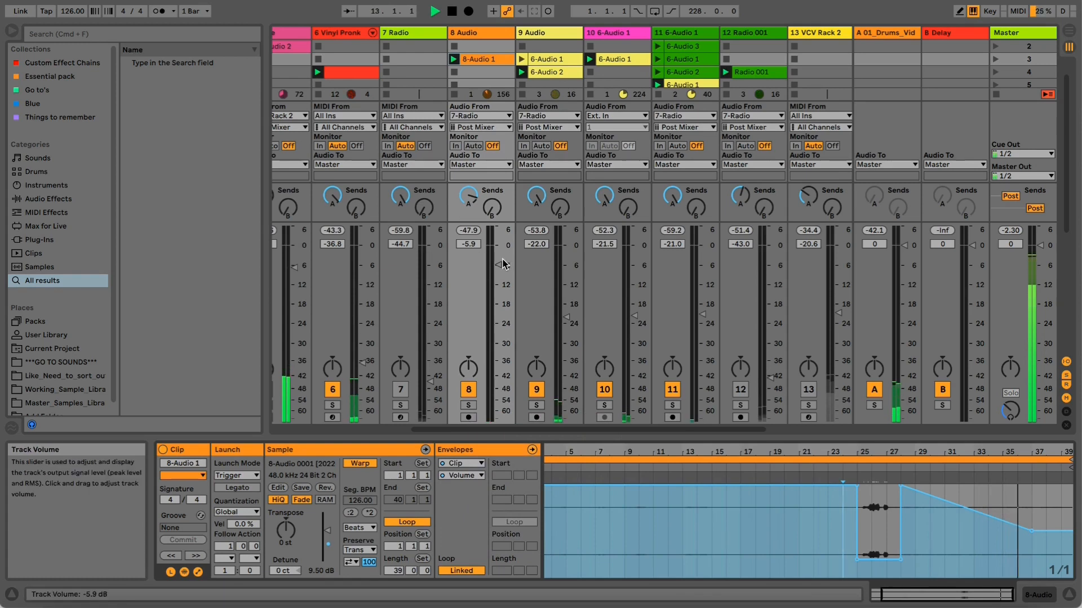
Step: Set track 8's volume to -5.6 dB and rename the track as Vocals
left_click_drag(503, 267, 503, 264)
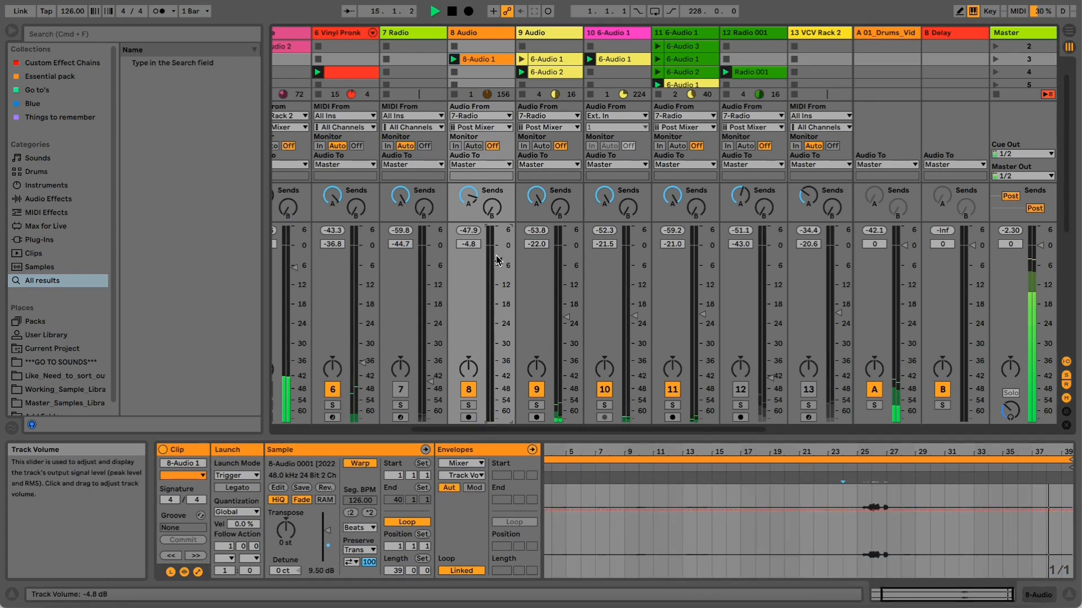
left_click(478, 60)
left_click(471, 34)
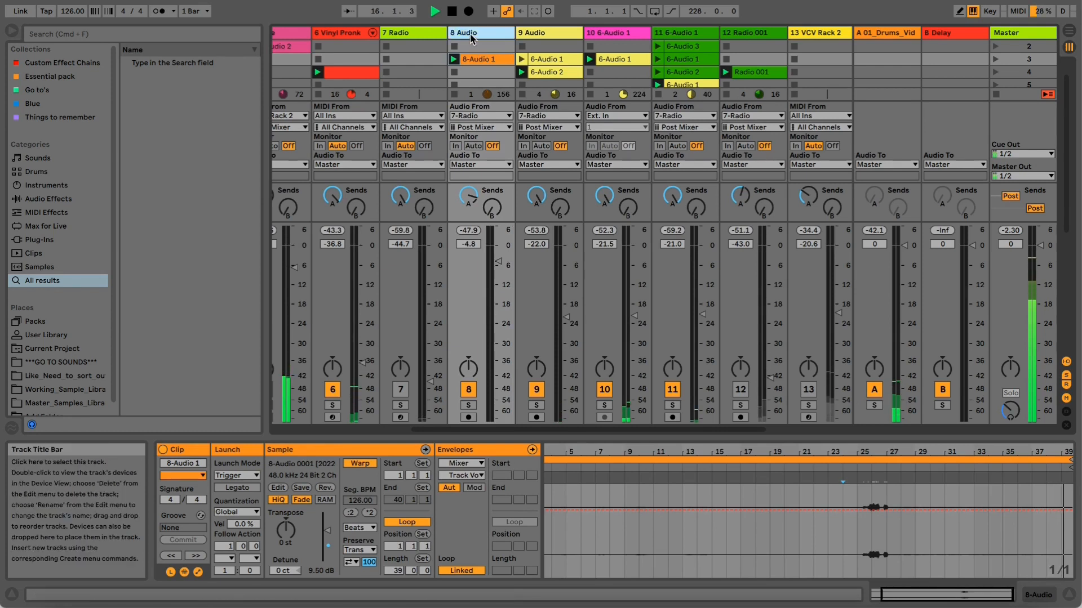
left_click(406, 34)
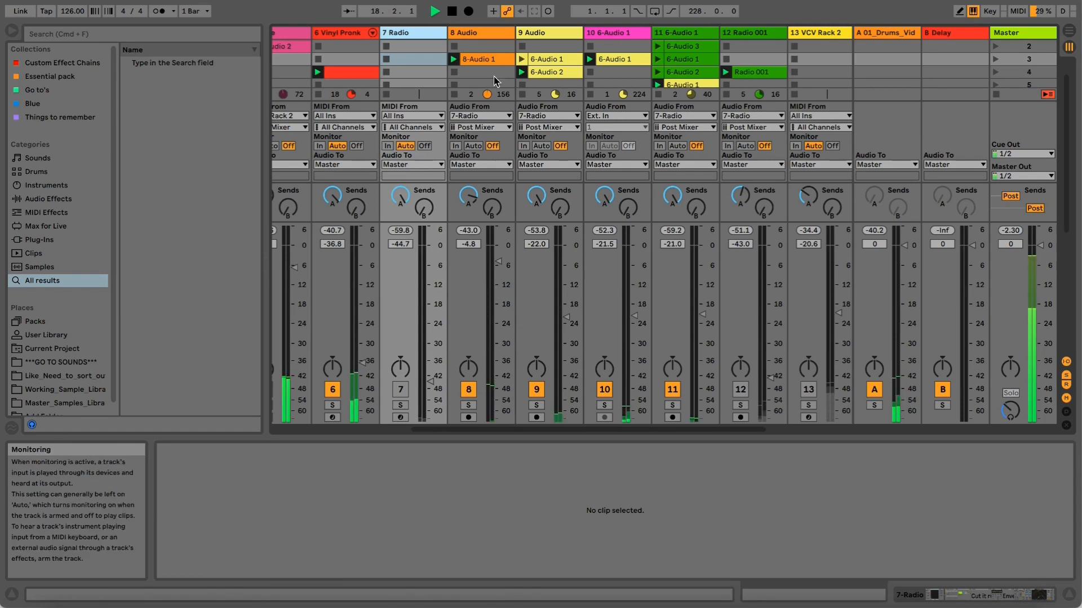
left_click(485, 59)
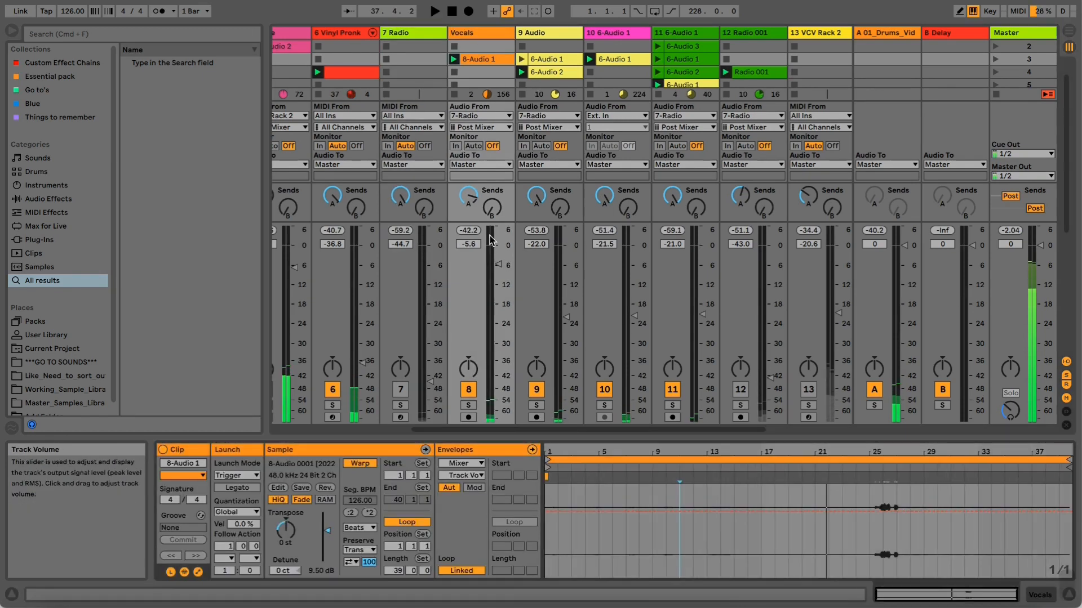
Step: Open the Radio plug-in on track 7, solo the track at -42.7 dB and audition random stations
left_click(434, 33)
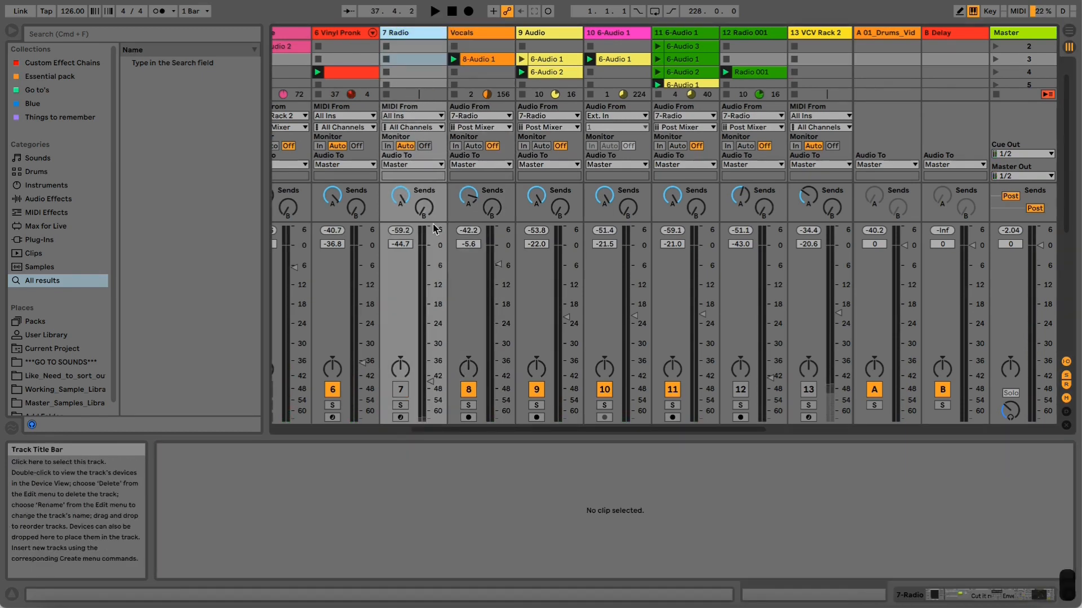
double_click(421, 33)
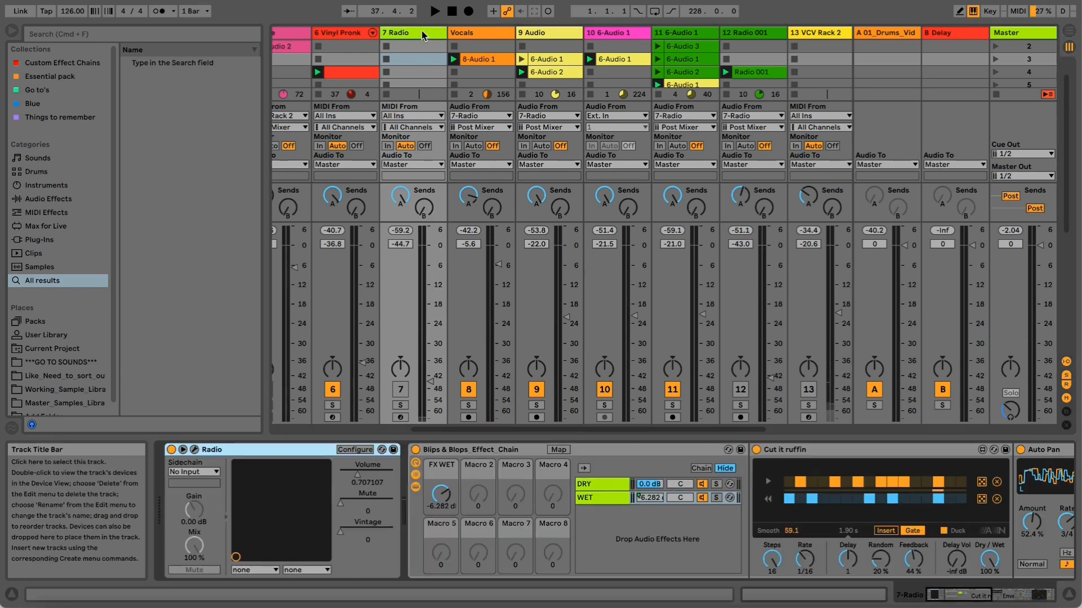
left_click(195, 450)
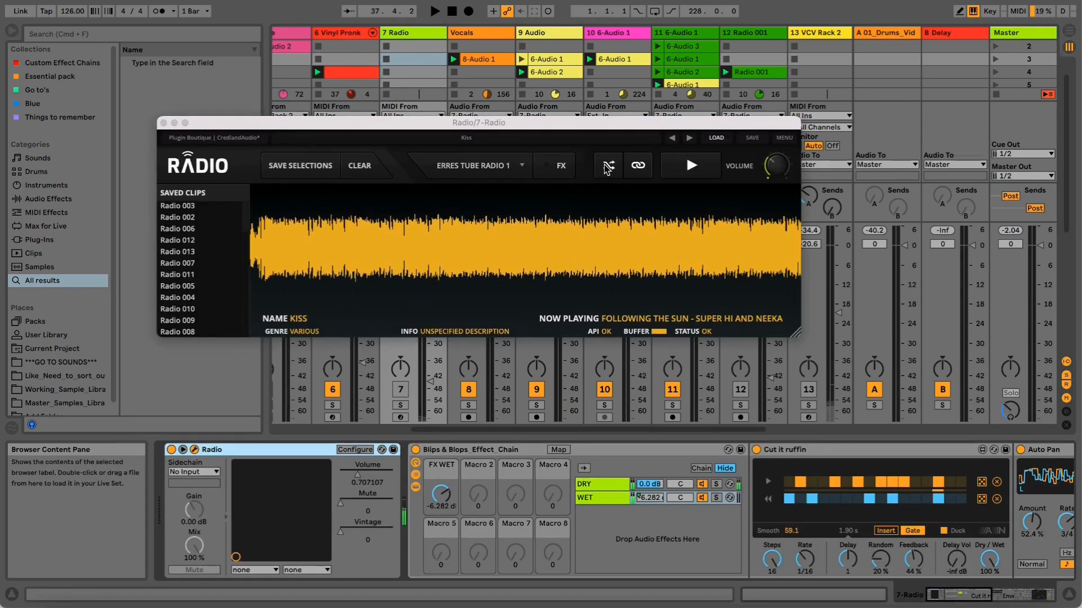
left_click(400, 405)
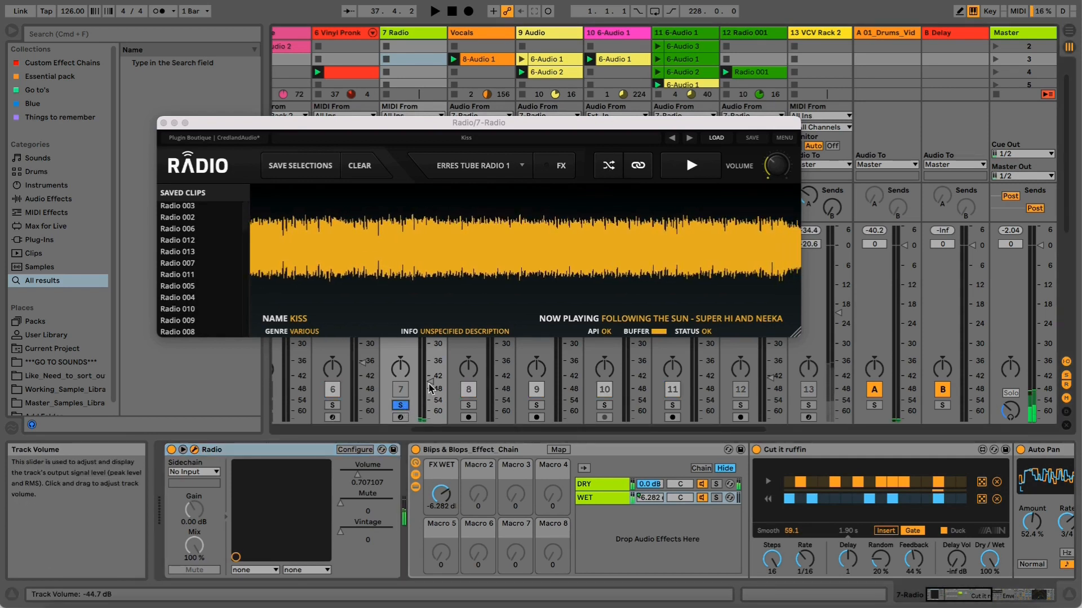
left_click(611, 170)
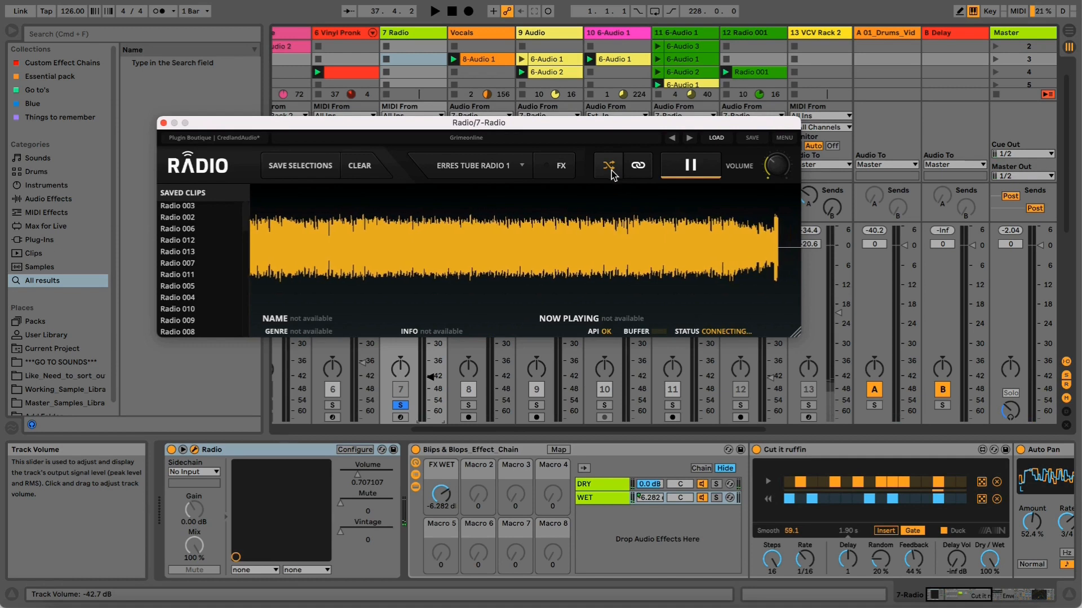
left_click(611, 172)
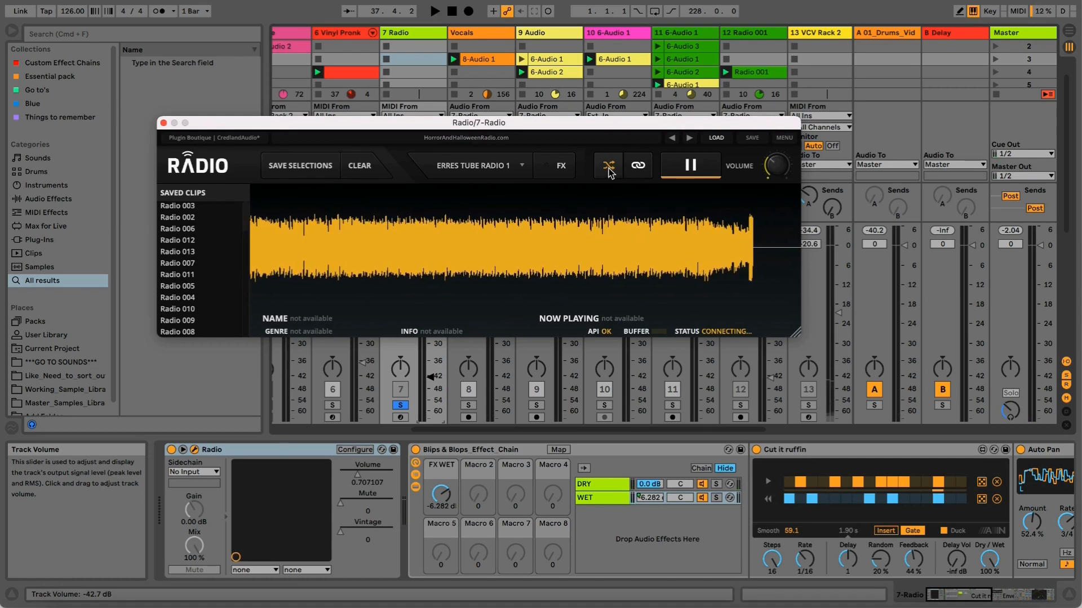
Step: Browse the user presets and the genres of the radio directory in the Radio plug-in, and stop the stream
left_click(716, 138)
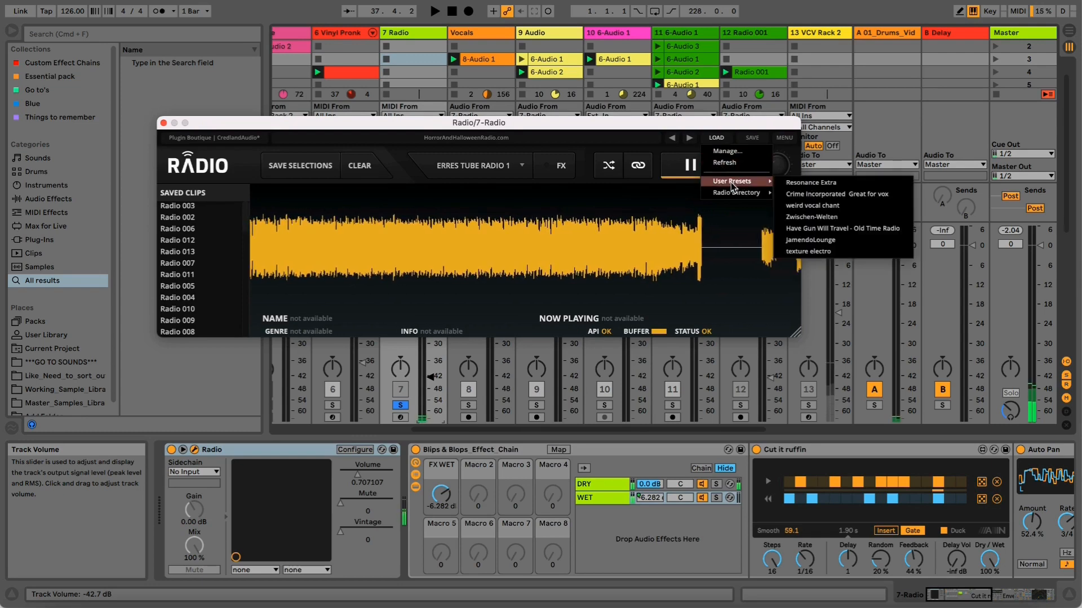
mouse_move(734, 193)
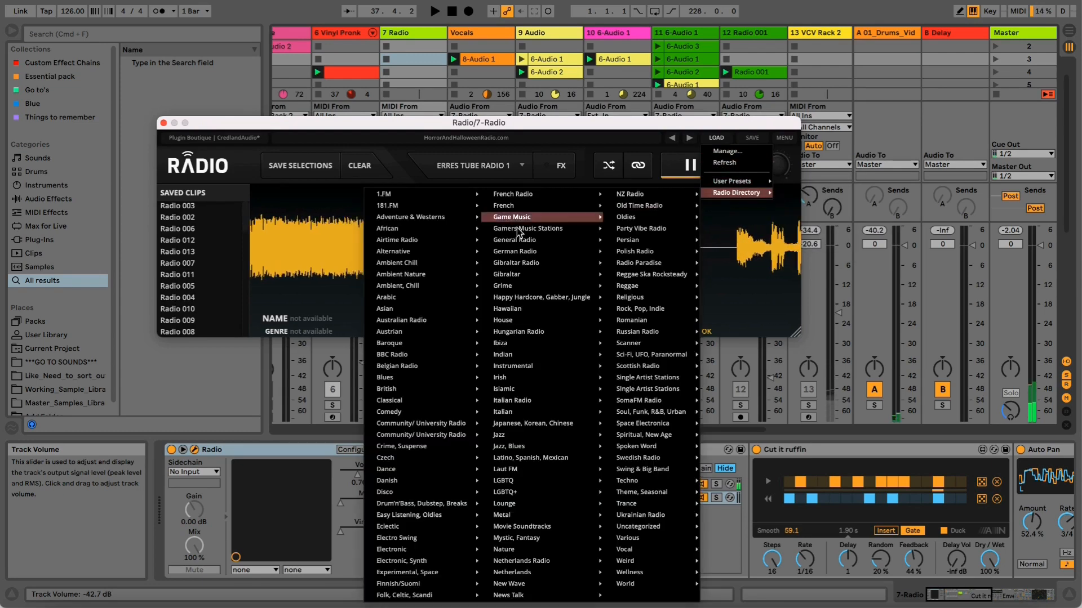
mouse_move(407, 267)
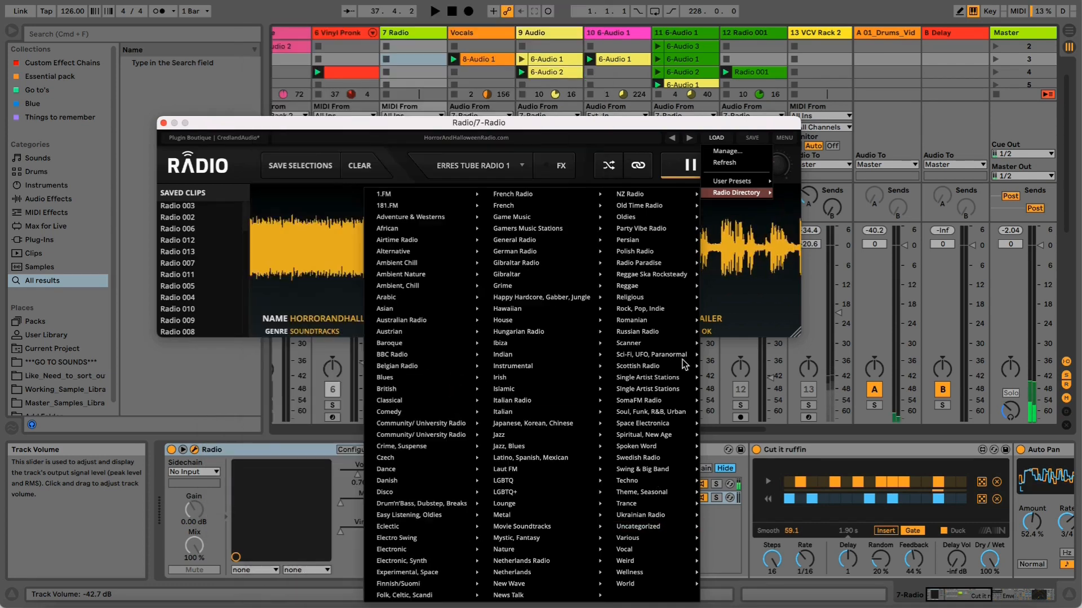
mouse_move(643, 356)
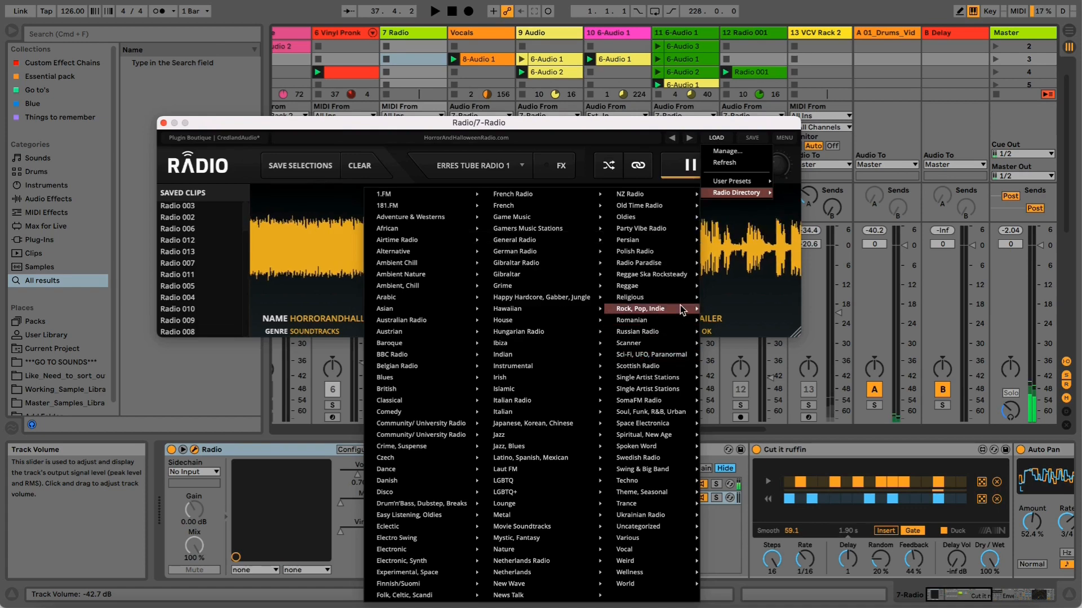
left_click(725, 124)
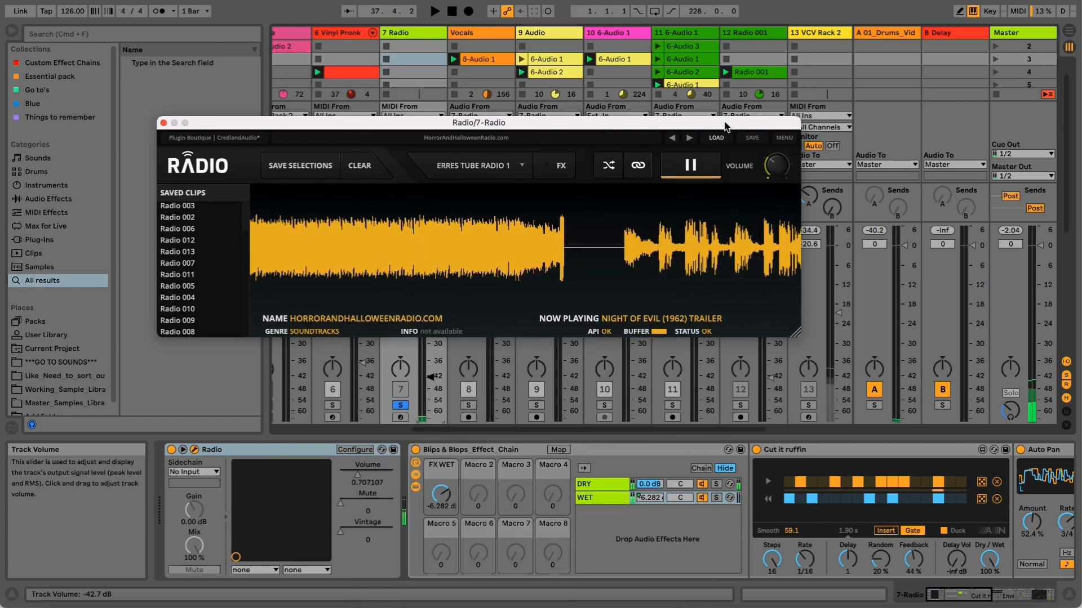
left_click(682, 168)
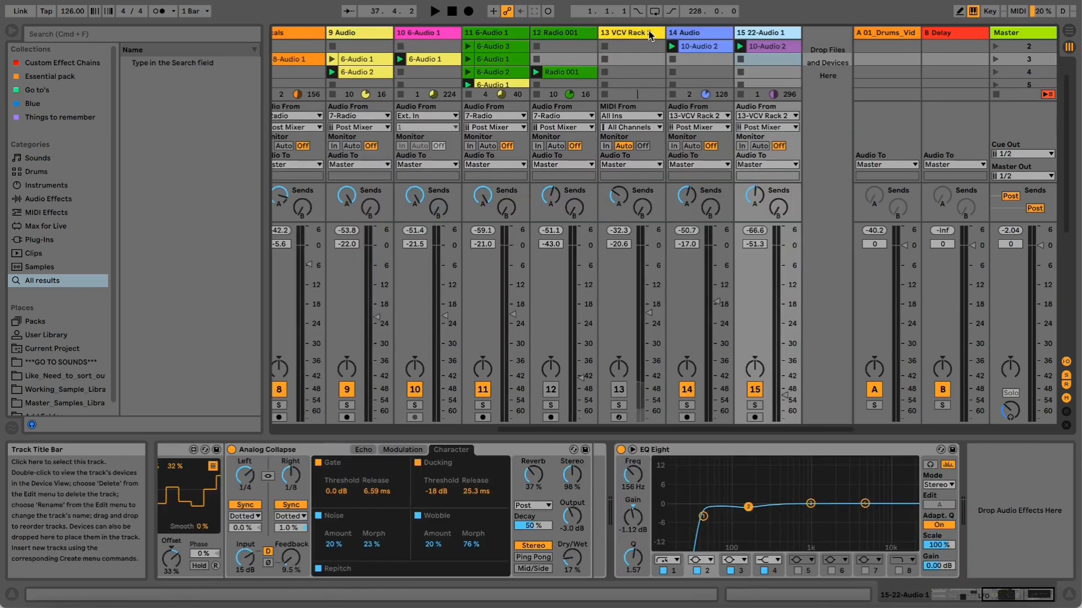
Step: Solo the 13 VCV Rack 2 track during playback and lower its volume to -28.3 dB
left_click(658, 35)
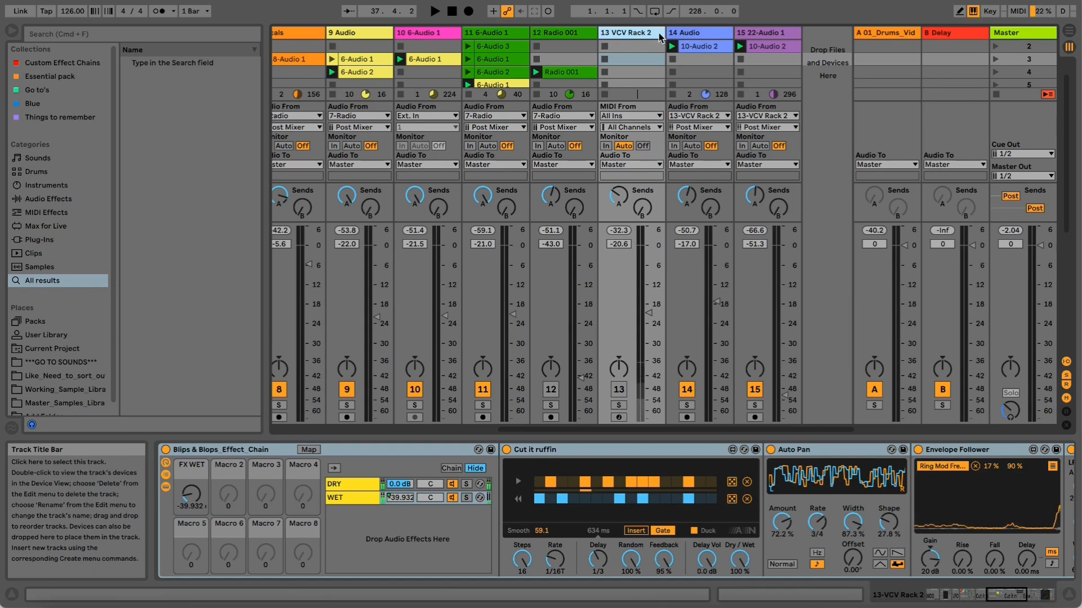
left_click(746, 32)
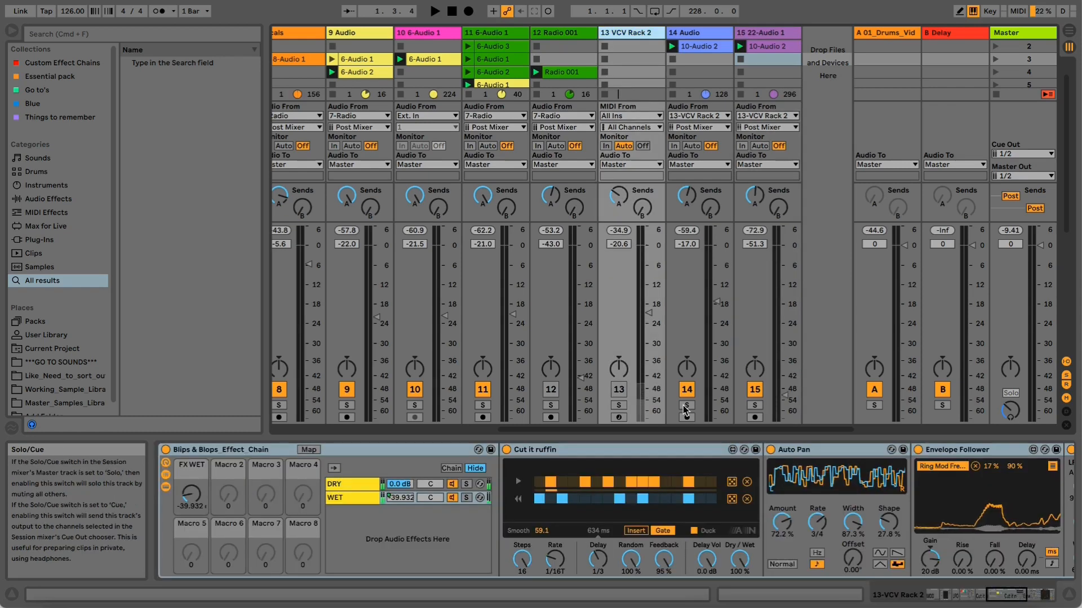
left_click(618, 405)
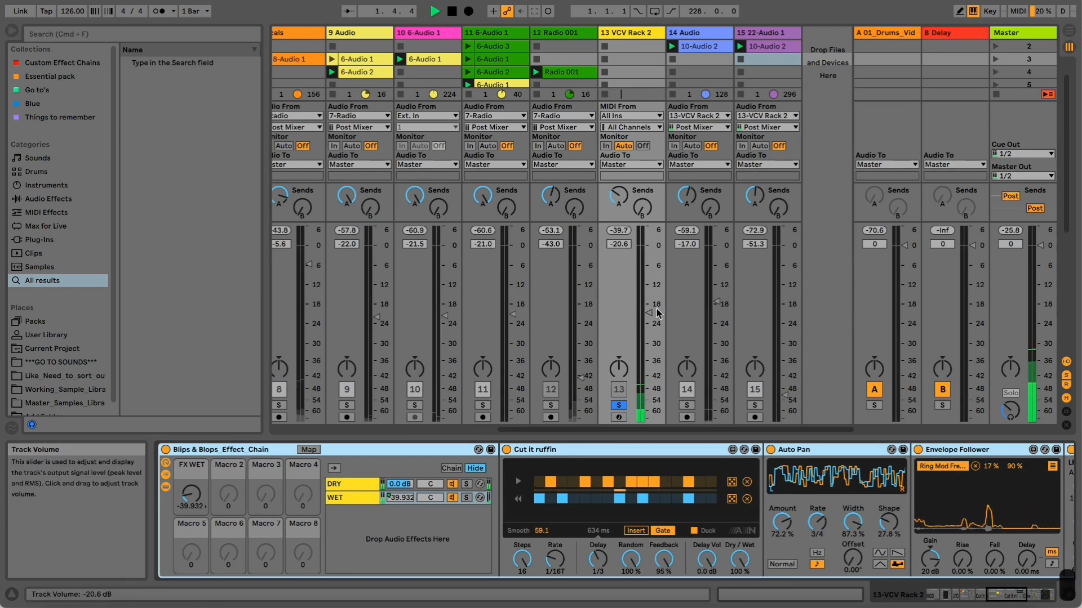
left_click_drag(657, 313, 650, 339)
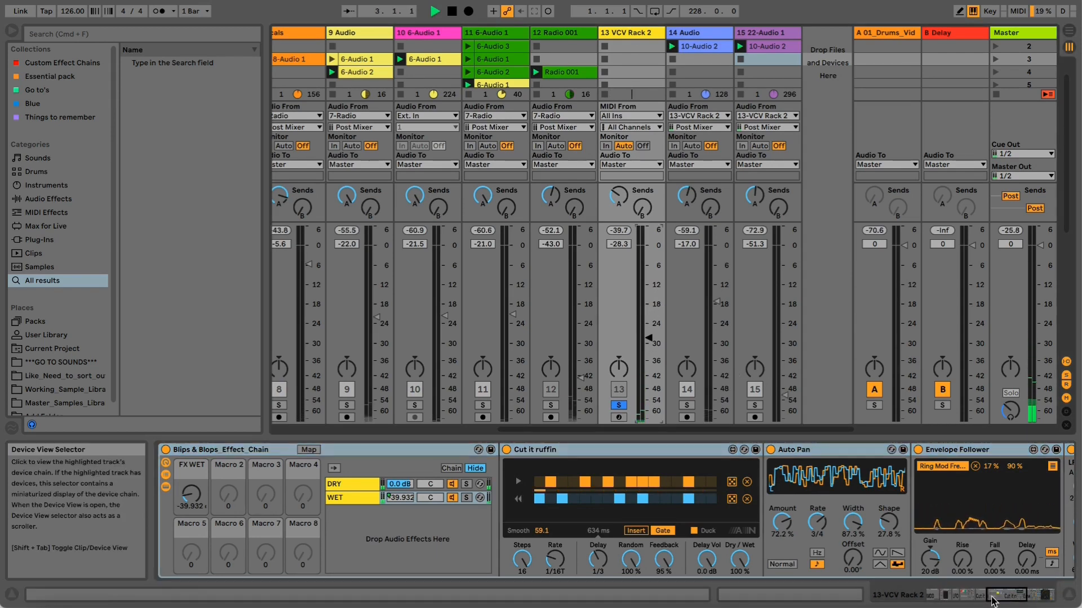
Step: Show the VCV Rack 2 plug-in window of track 13 and place it fully within view
left_click_drag(991, 597, 915, 598)
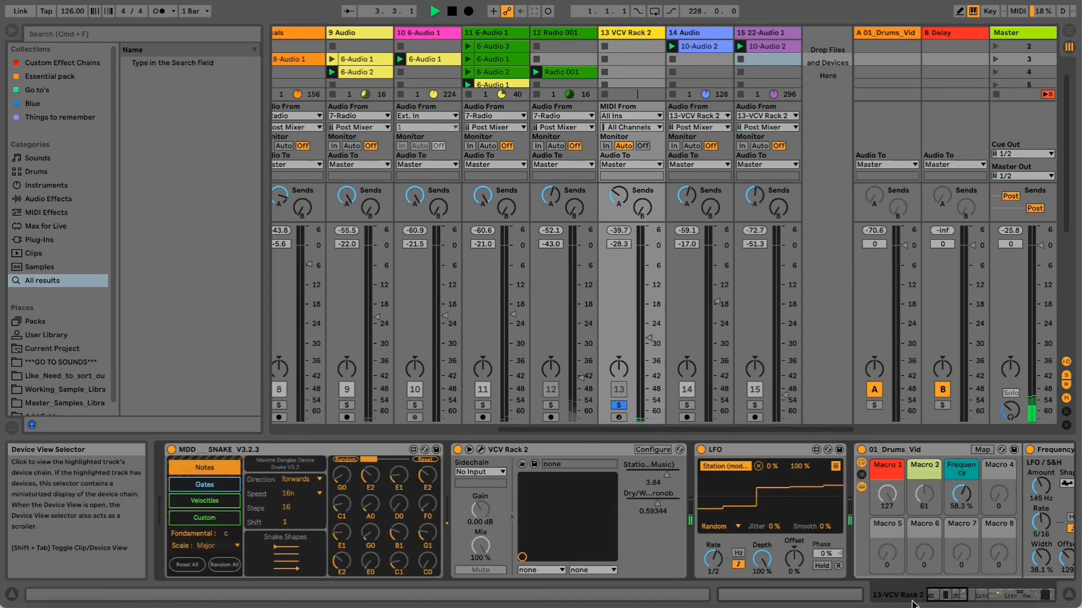
left_click(478, 450)
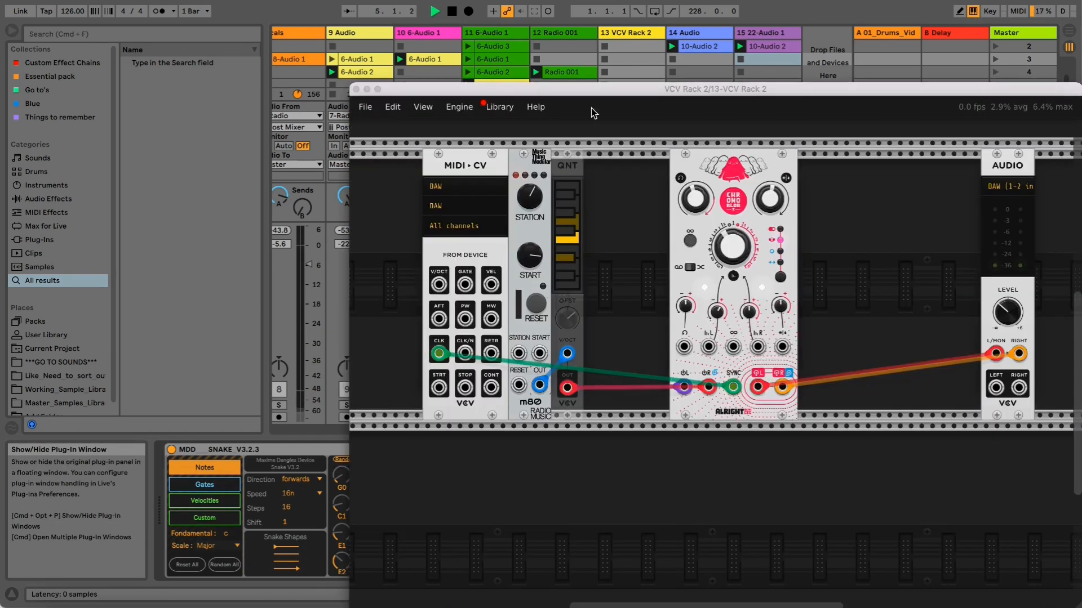
left_click_drag(611, 90, 513, 63)
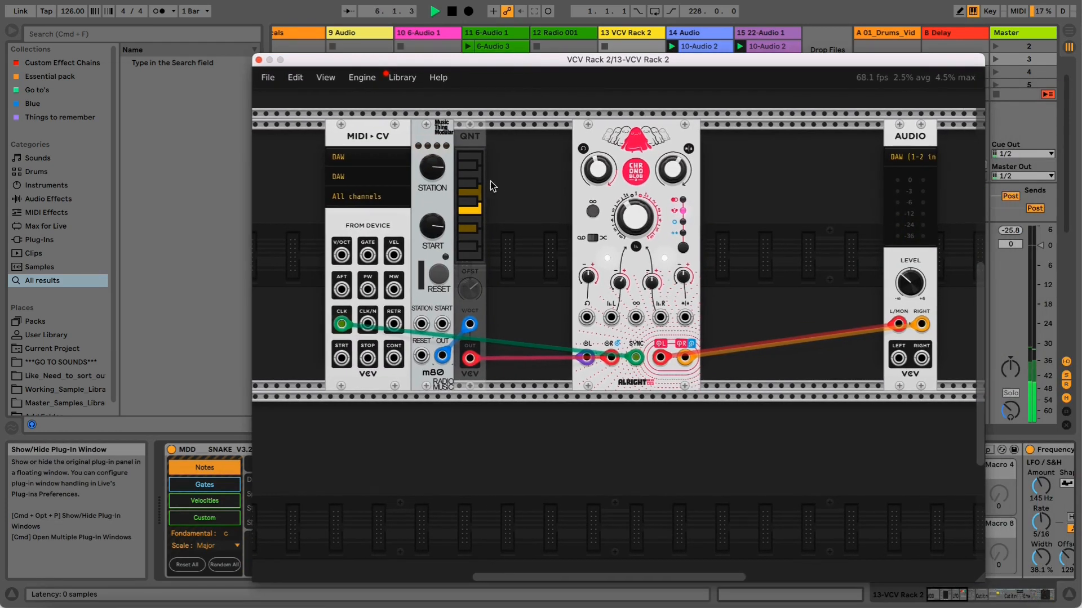
Step: Adjust the Radio Music module's station knob and the AUDIO module's output level in VCV Rack 2
mouse_move(437, 163)
left_mouse_down()
mouse_move(443, 172)
mouse_move(434, 169)
left_mouse_up()
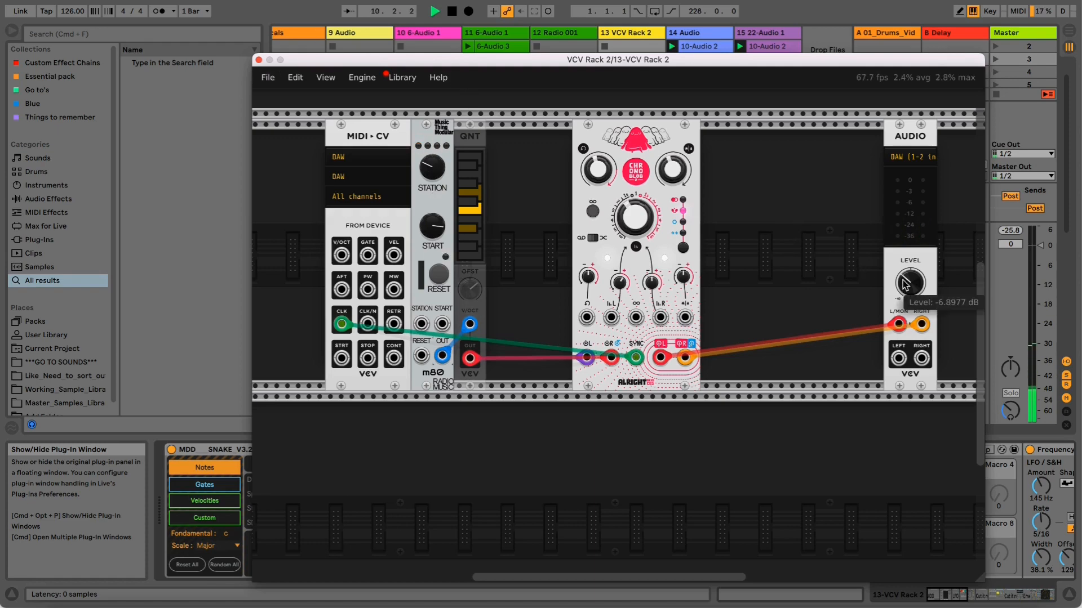
left_click_drag(905, 280, 905, 282)
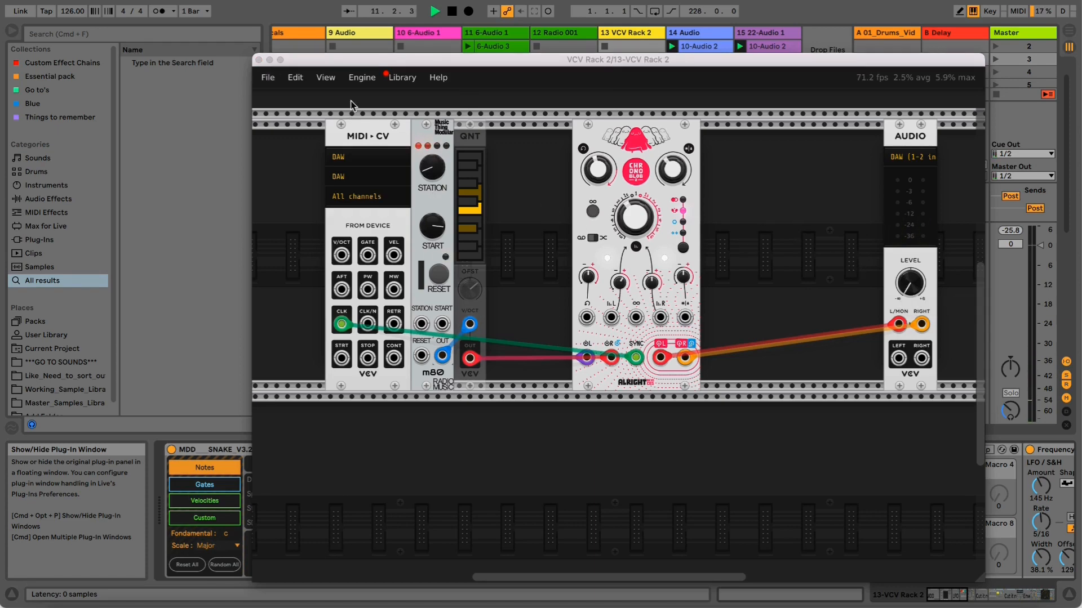
left_click_drag(357, 64, 421, 53)
Step: Open the Radio Music module's root directory chooser and examine the batch MP3 folders inside BBC_Radio_Texture
right_click(491, 181)
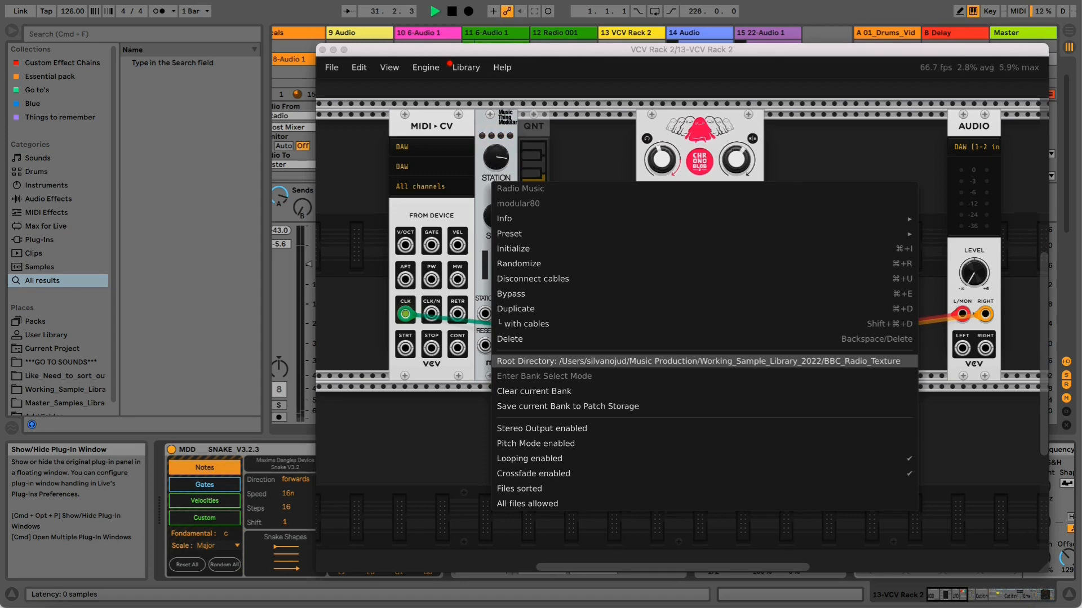
left_click(586, 362)
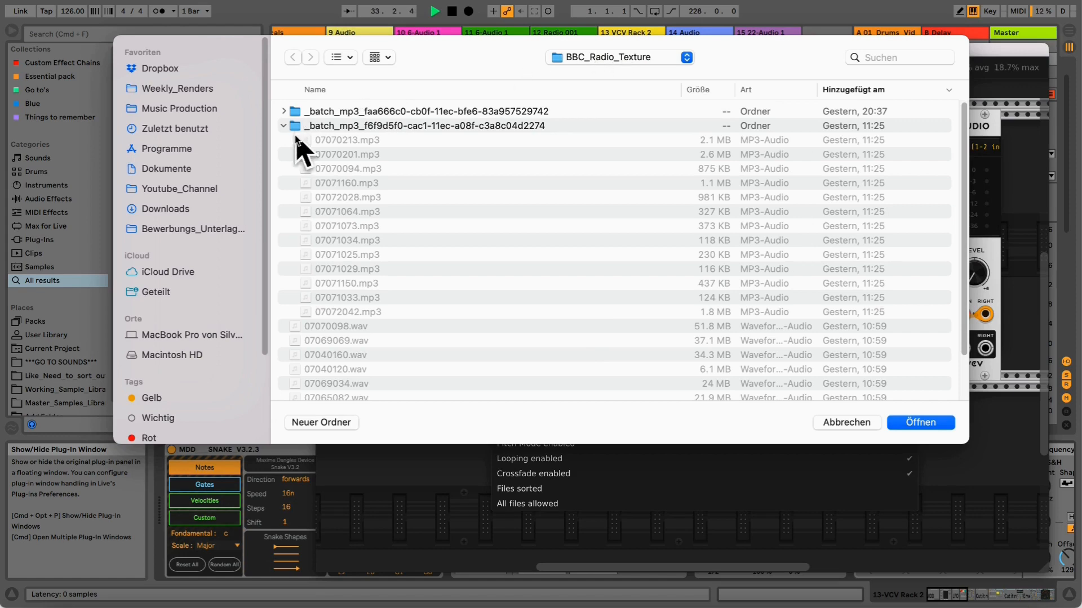
left_click(284, 126)
left_click(284, 126)
left_click(283, 112)
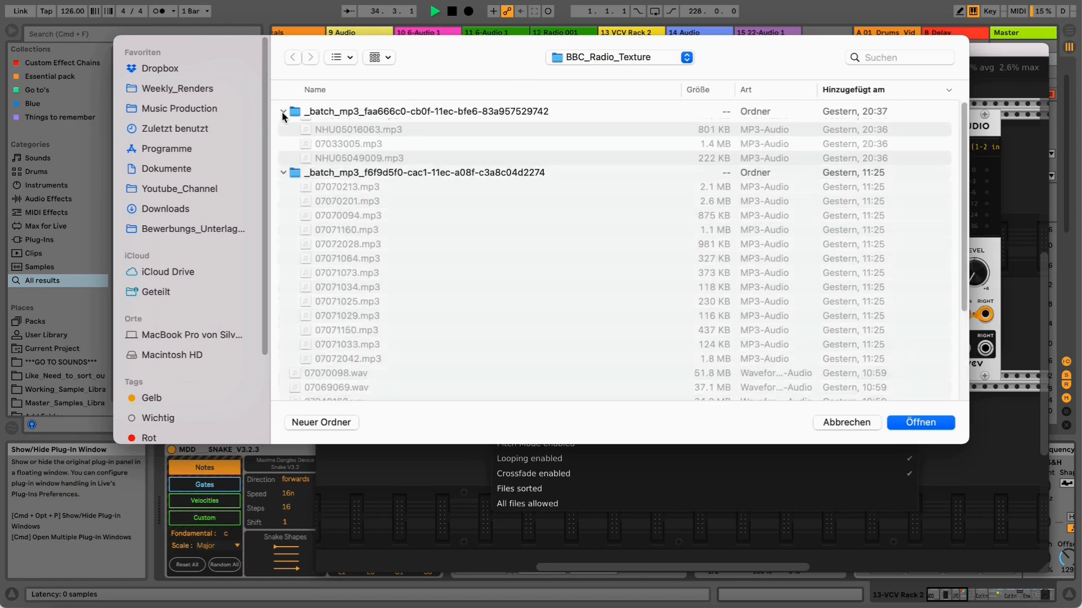
left_click(283, 112)
left_click(283, 124)
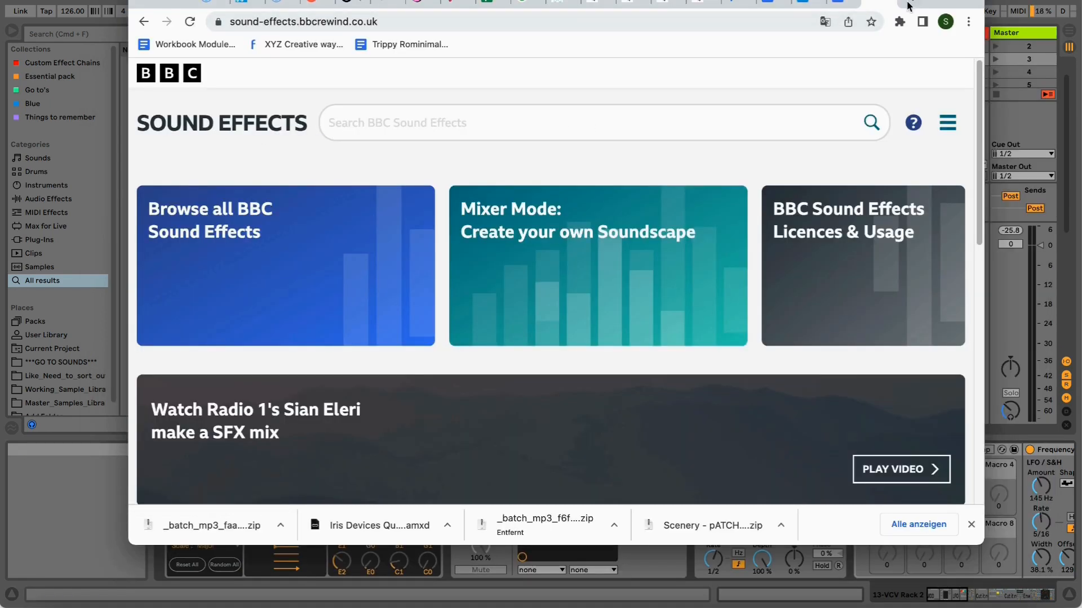
Step: Switch to the browser at sound-effects.bbcrewind.co.uk and look through the sounds offered in Mixer Mode
left_click(312, 21)
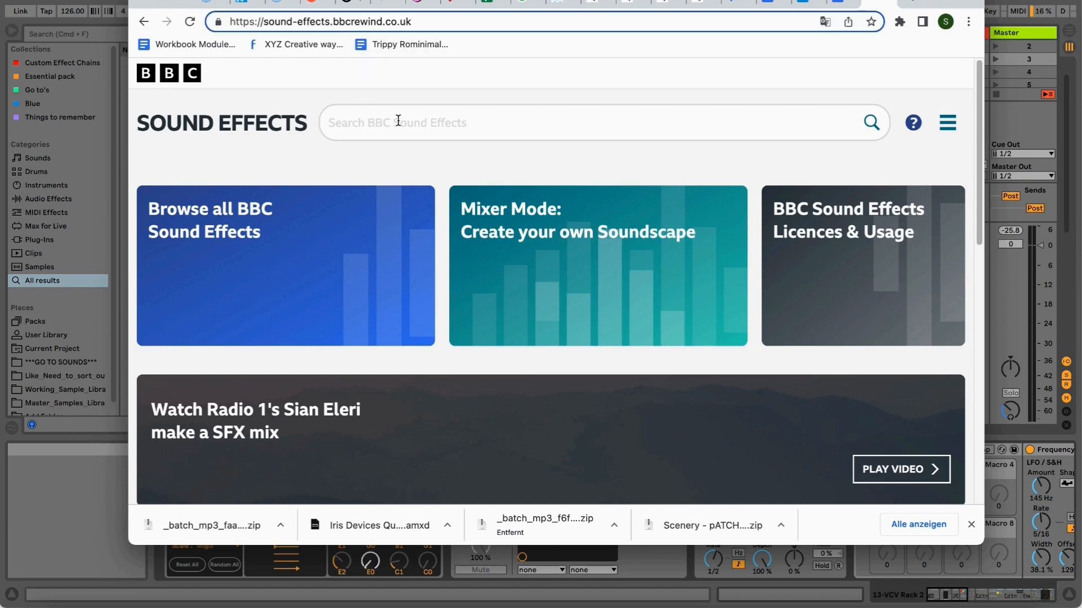
left_click(516, 214)
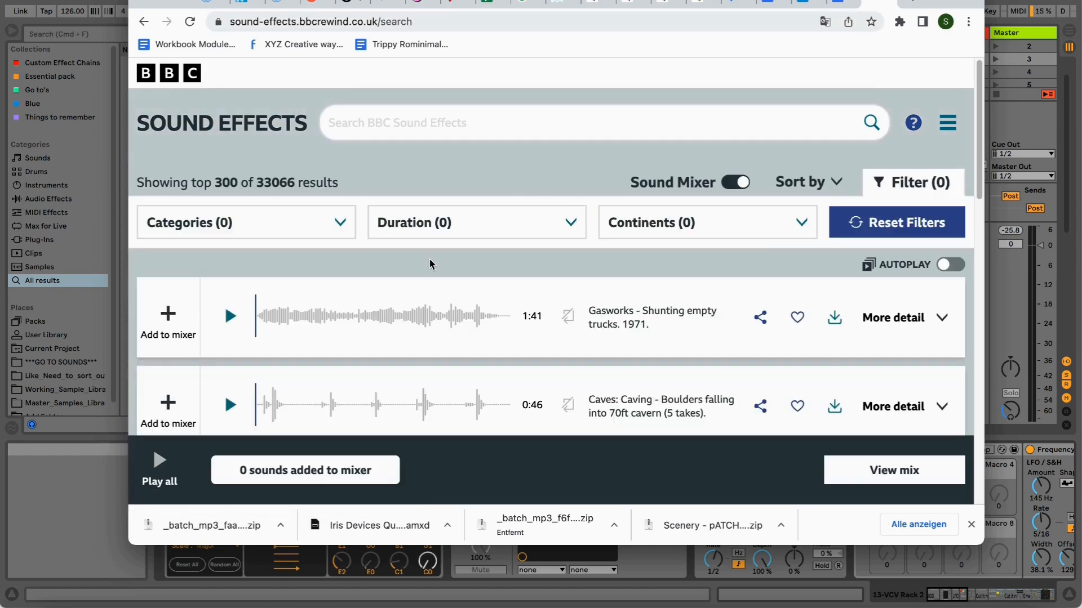
scroll(429, 258, "down", 2)
scroll(428, 259, "down", 1)
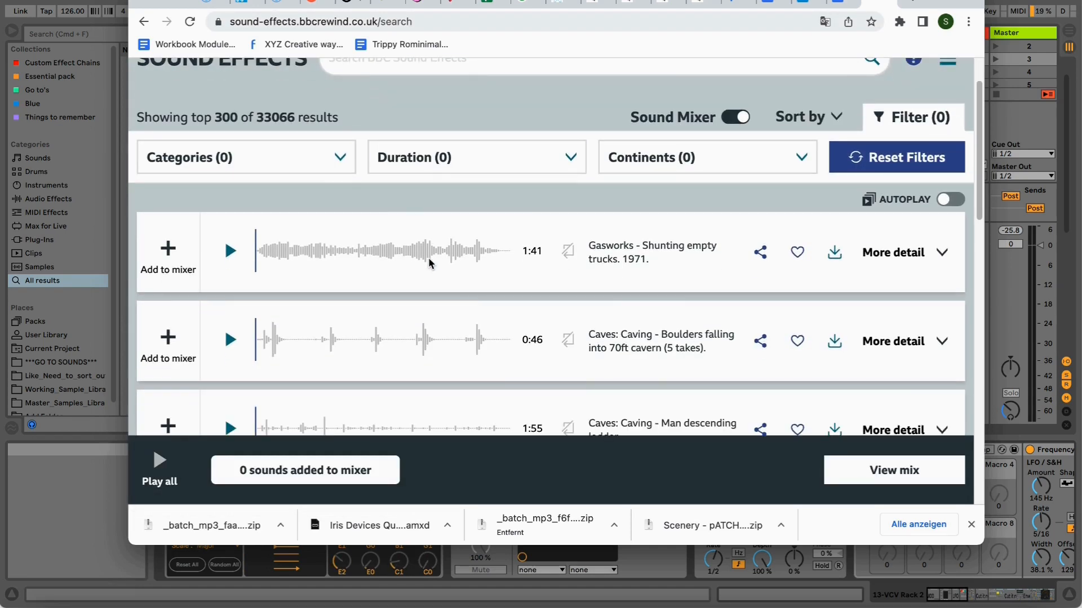
scroll(272, 265, "up", 2)
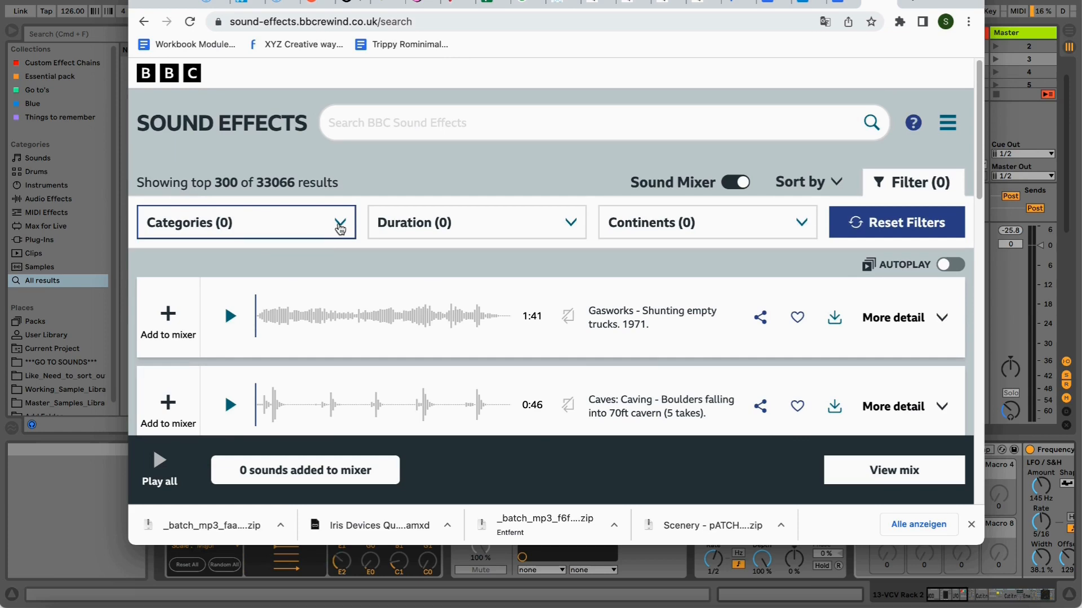
Step: Look through the full list of BBC sound effects from the home page and return to the home page
left_click(265, 126)
left_click(265, 249)
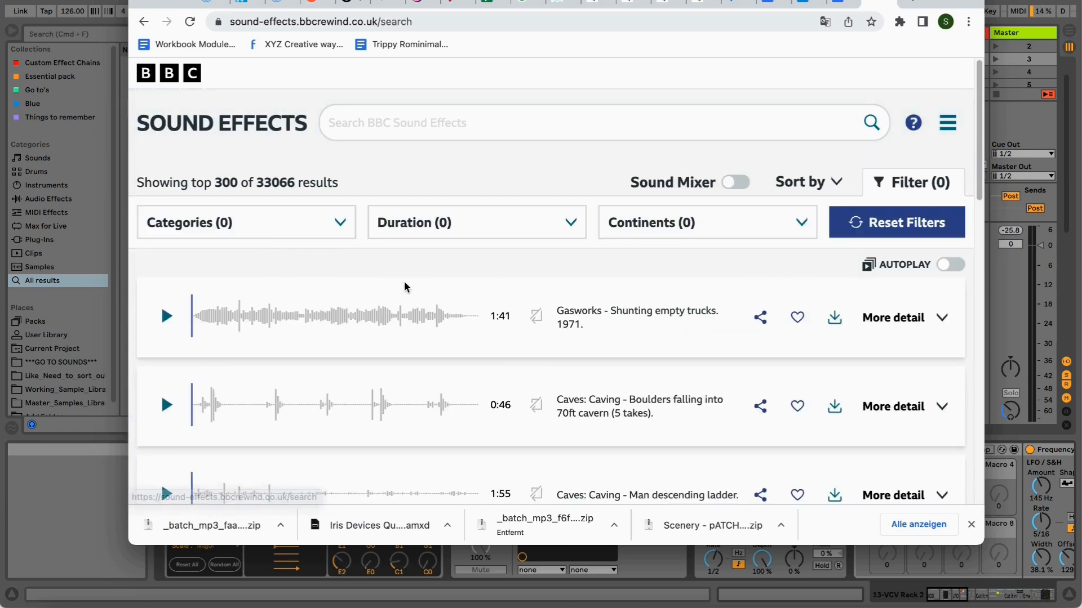
scroll(411, 316, "down", 1)
left_click(286, 115)
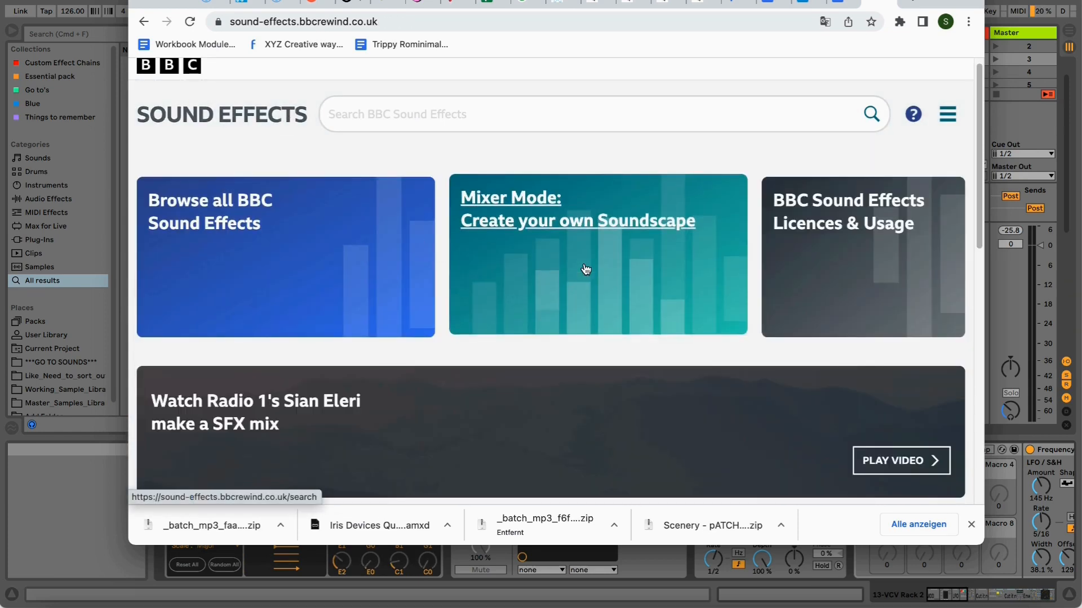
Step: Show all sound categories on the home page and look through the Destruction recordings
scroll(584, 271, "down", 5)
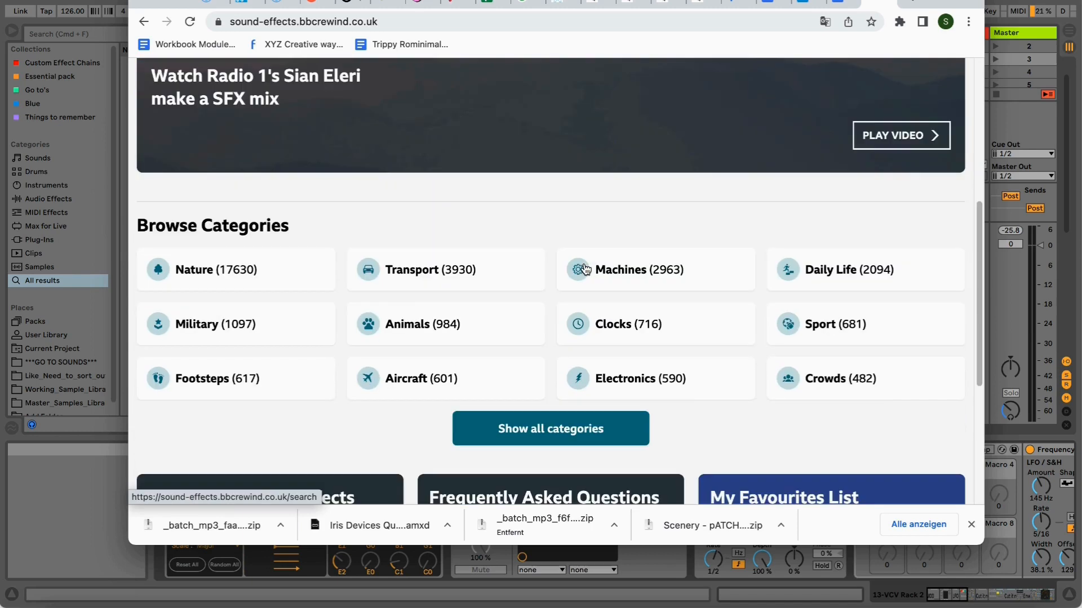
left_click(552, 435)
left_click(630, 390)
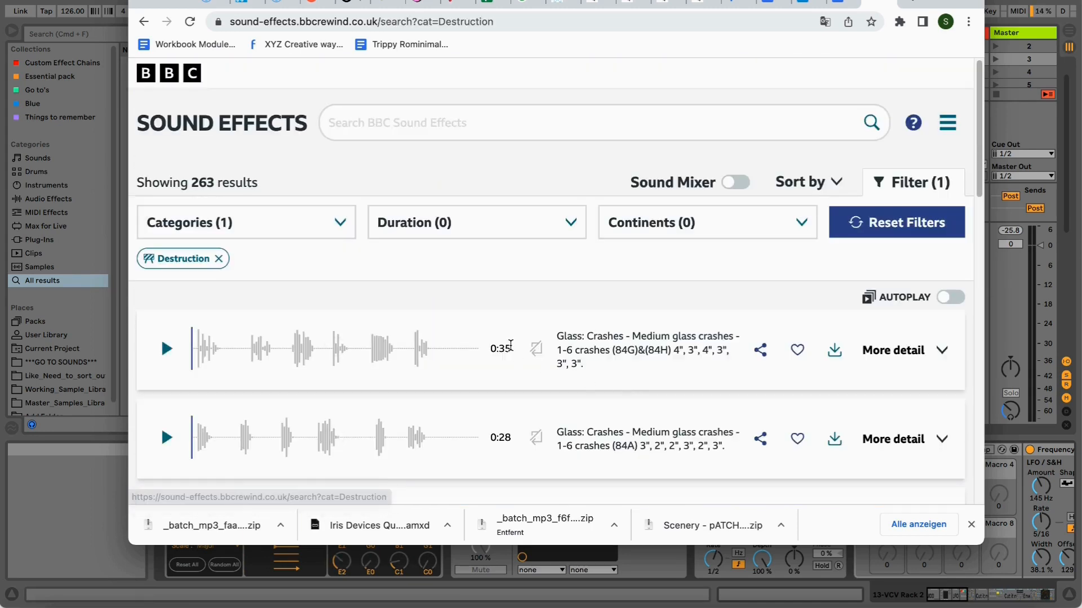
scroll(404, 349, "down", 1)
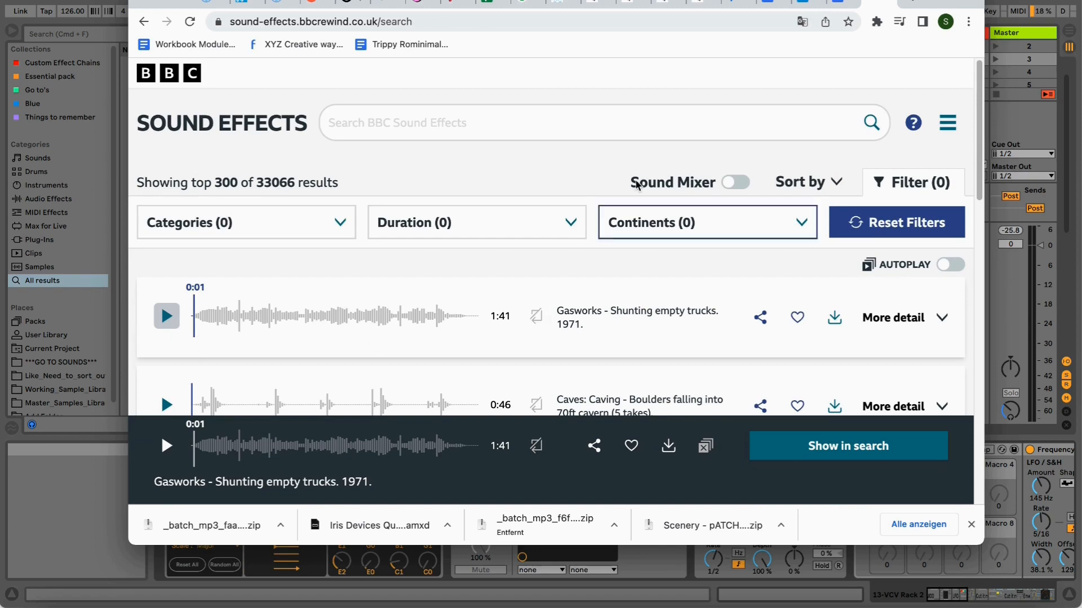
Step: Turn on Sound Mixer and add the Gasworks shunting, cave stream, and approaching platelayers' trolley recordings to the mix
left_click(698, 186)
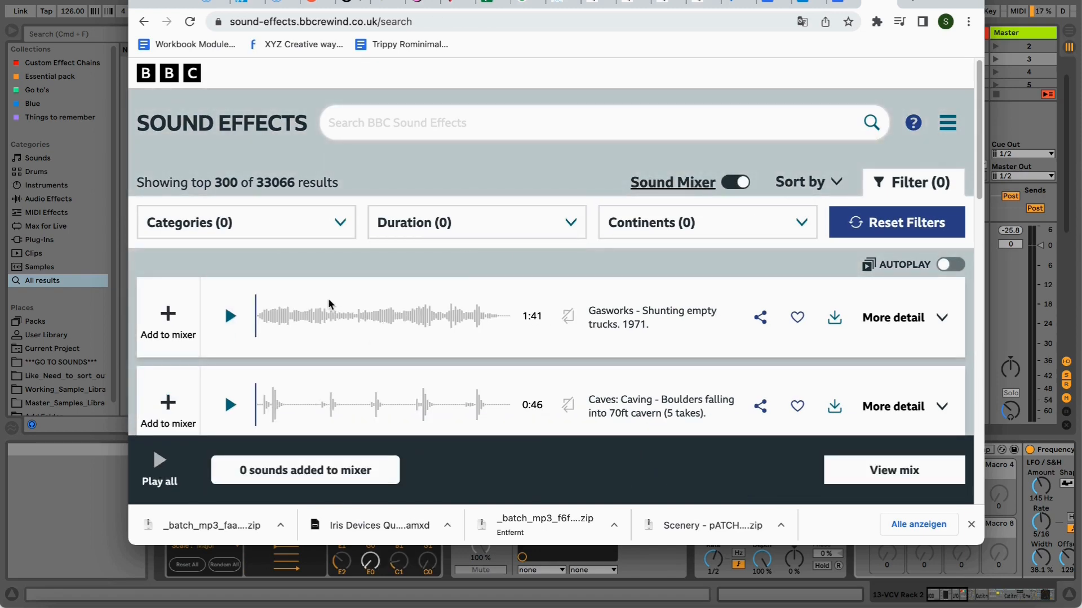
left_click(180, 314)
scroll(185, 344, "down", 5)
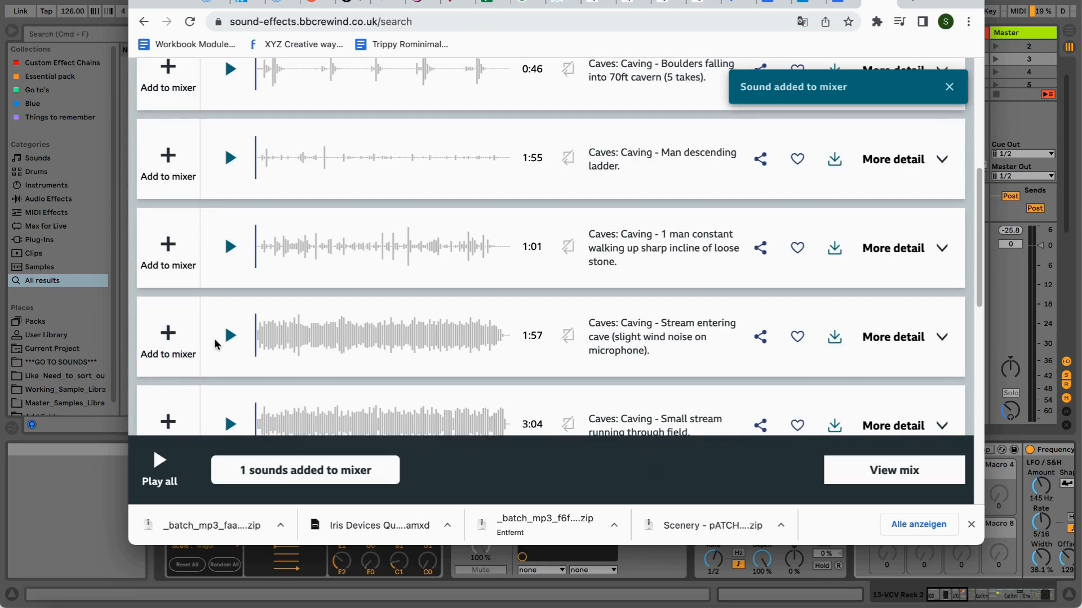
left_click(185, 338)
scroll(179, 345, "down", 6)
left_click(169, 376)
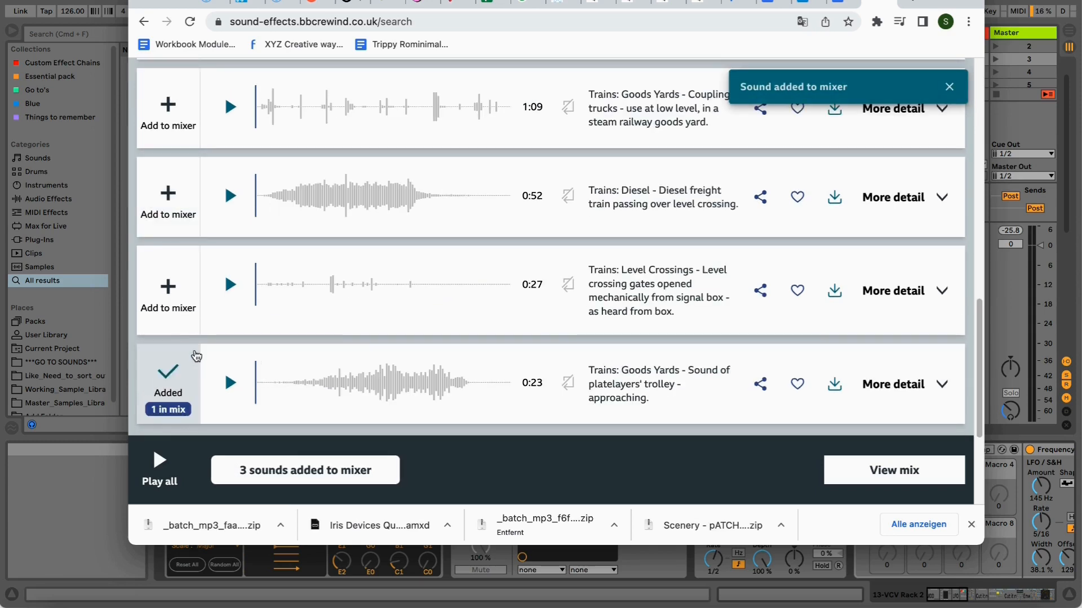
Step: Load more results and add the Diesel Electric exterior tickover and Roneo duplicator recordings to the mixer
scroll(195, 350, "down", 4)
left_click(529, 263)
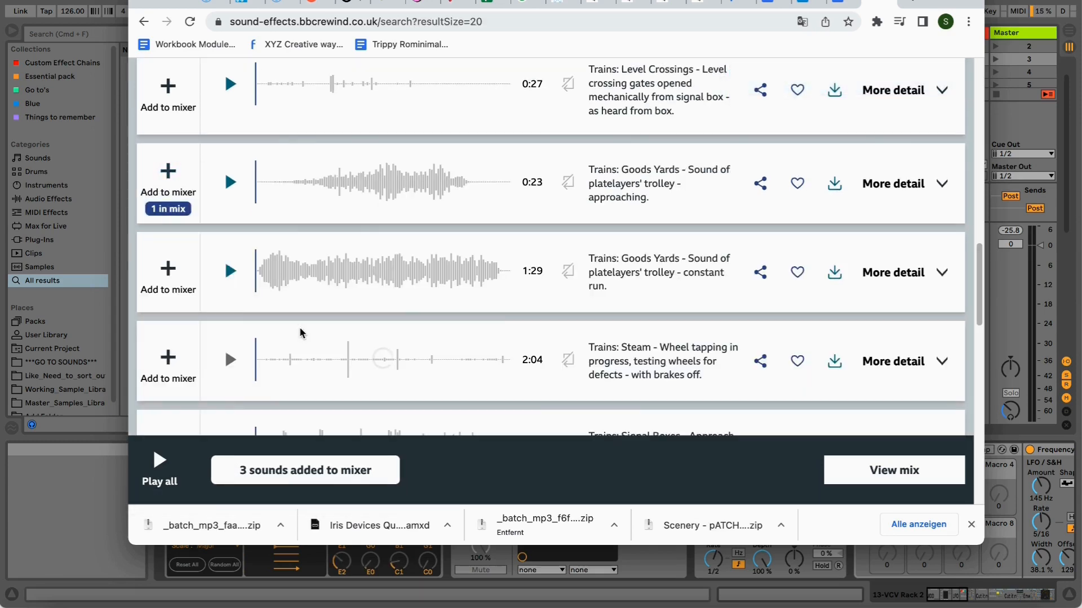
scroll(226, 321, "down", 5)
left_click(166, 307)
scroll(135, 307, "down", 6)
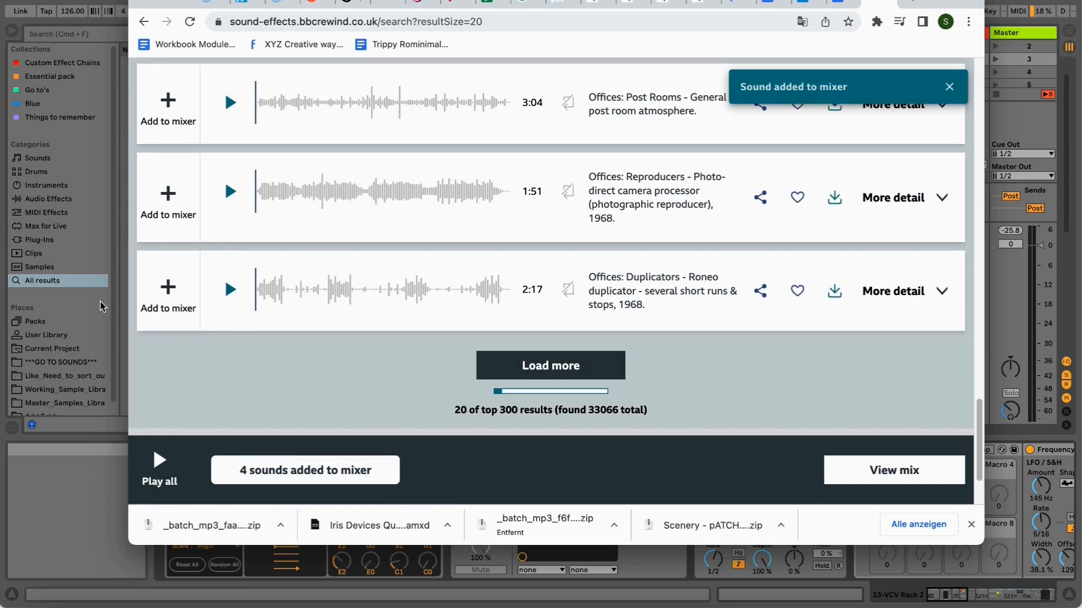
left_click(168, 290)
Step: View the mix and download all its sounds as an mp3 bundle, agreeing to the RemArc Licence
scroll(468, 266, "up", 15)
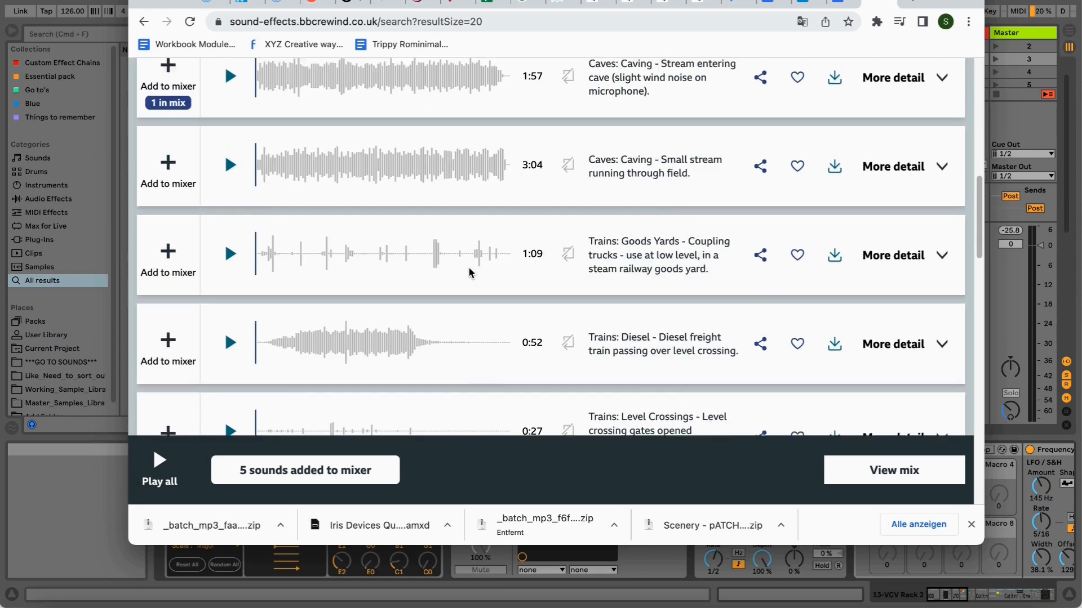
scroll(468, 266, "up", 5)
left_click(850, 475)
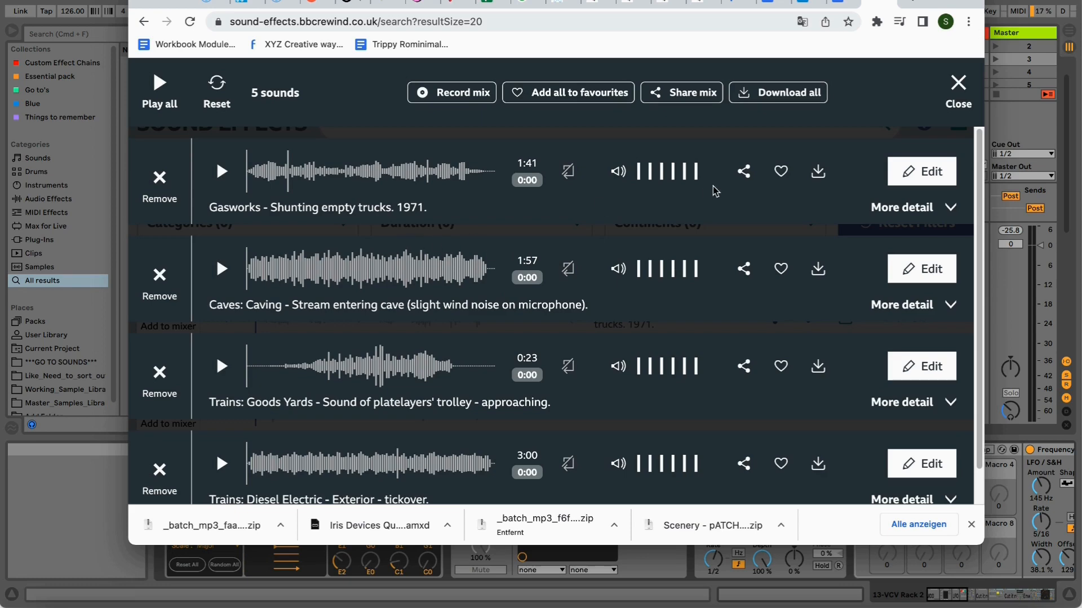
left_click(763, 97)
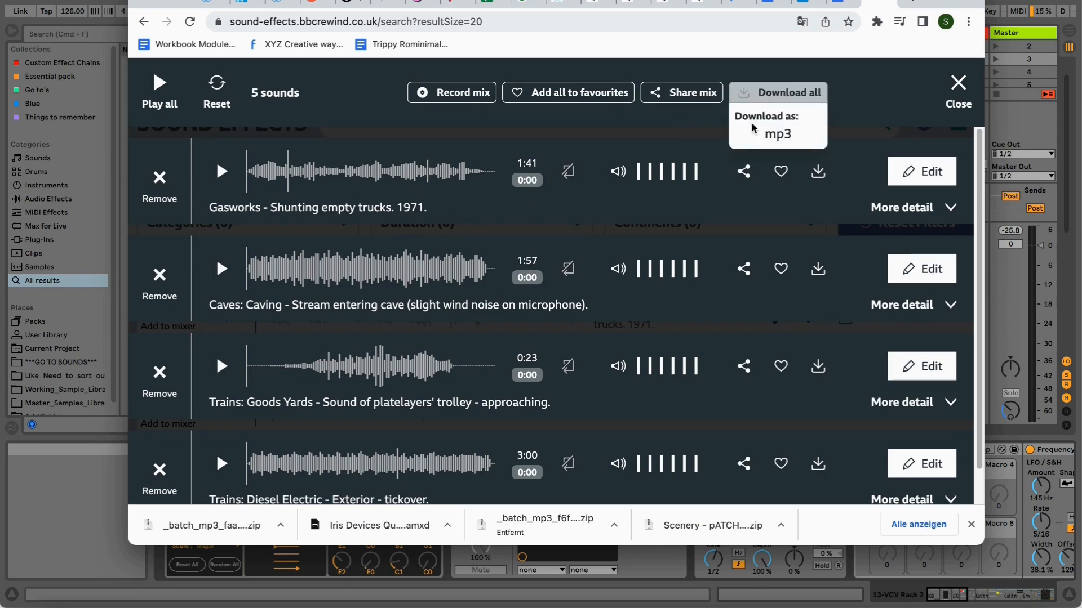
left_click(778, 135)
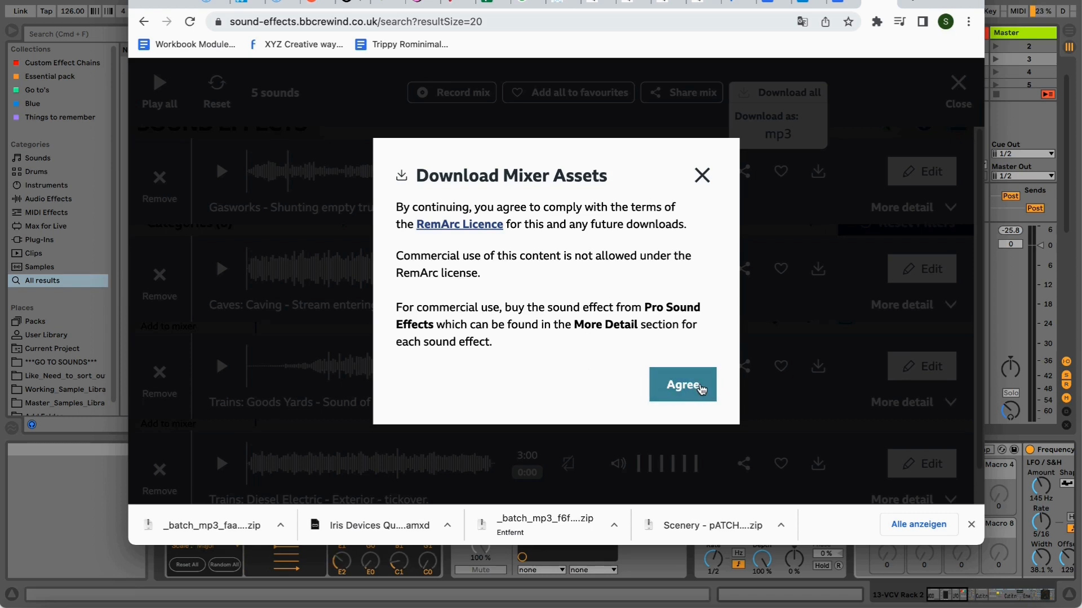
left_click(683, 384)
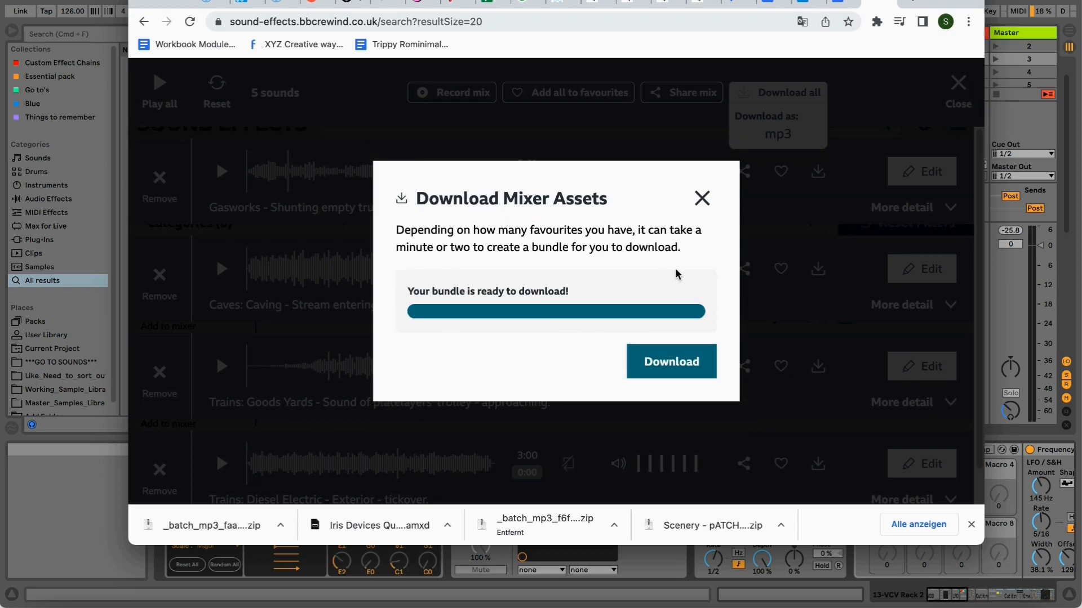
left_click(671, 361)
Step: Switch to VCV Rack 2, open the Radio Music module's root directory chooser, examine the BBC_Radio_Texture folder and cancel
key("super+Tab")
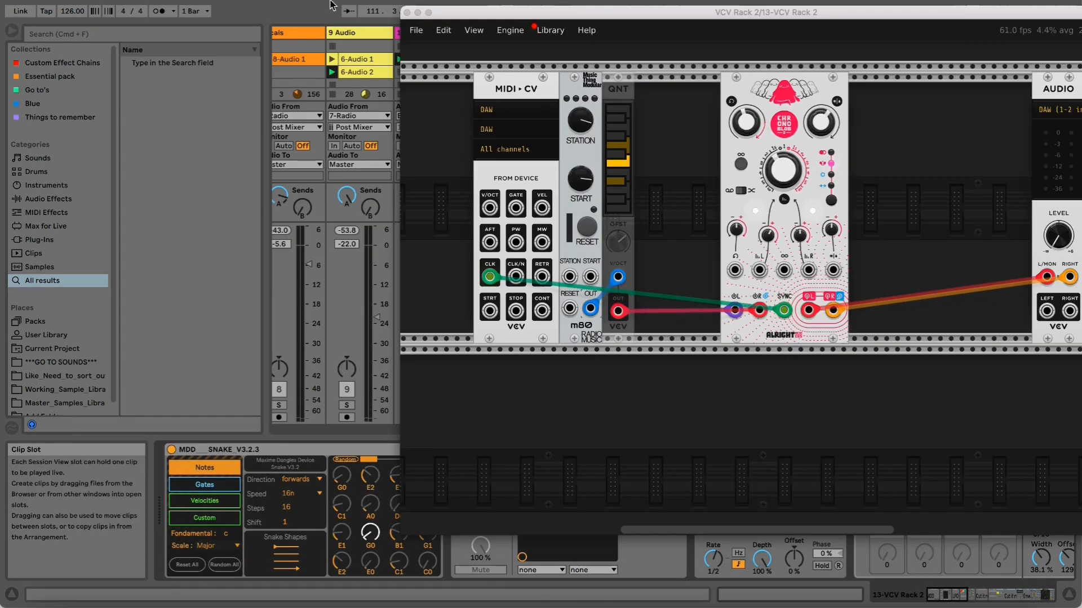
right_click(578, 153)
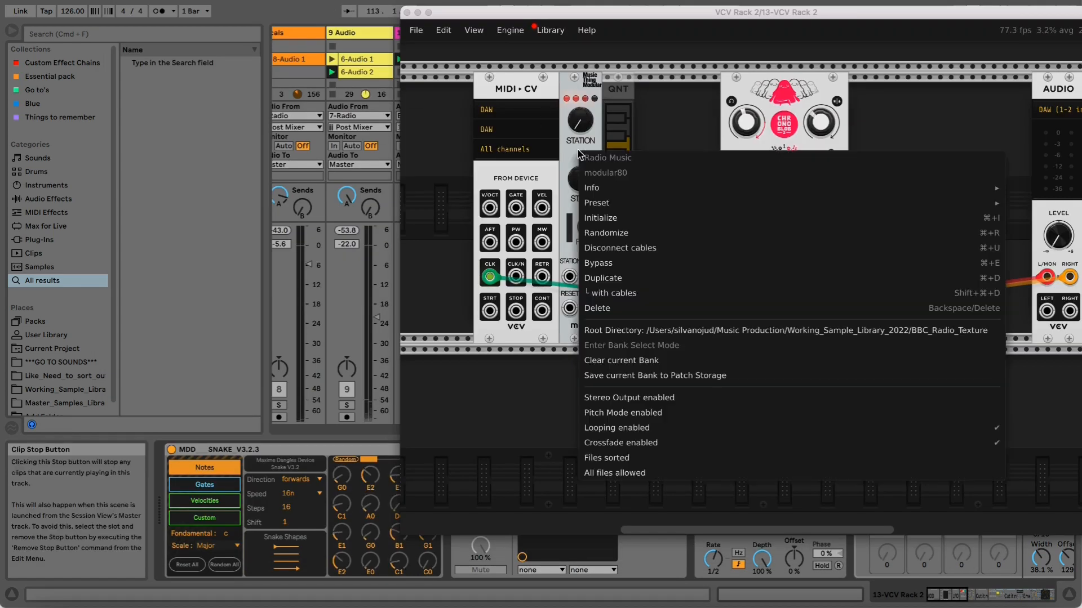
left_click(660, 333)
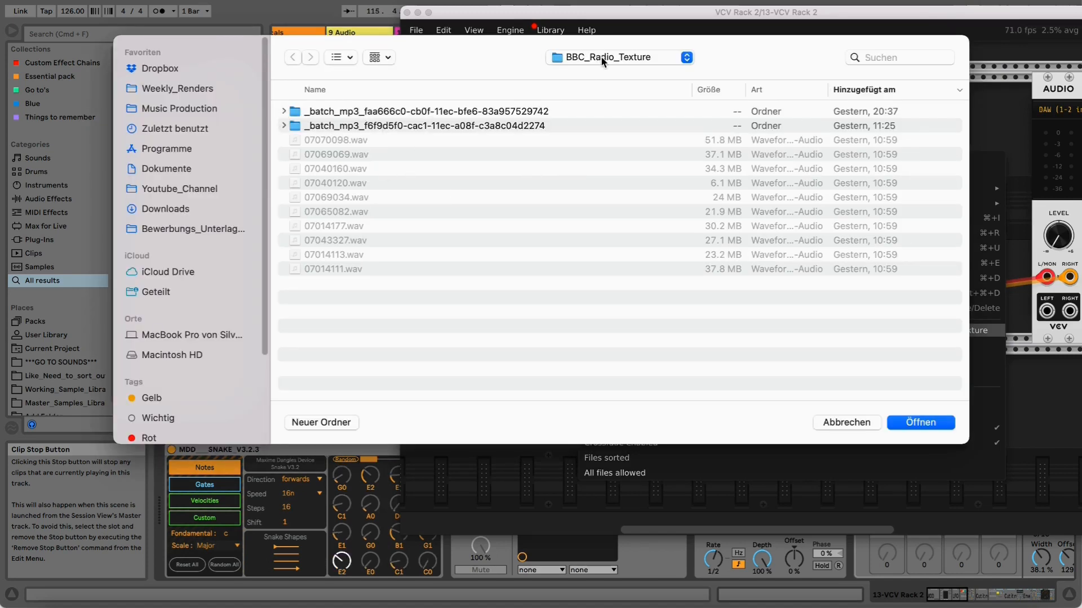
left_click(847, 423)
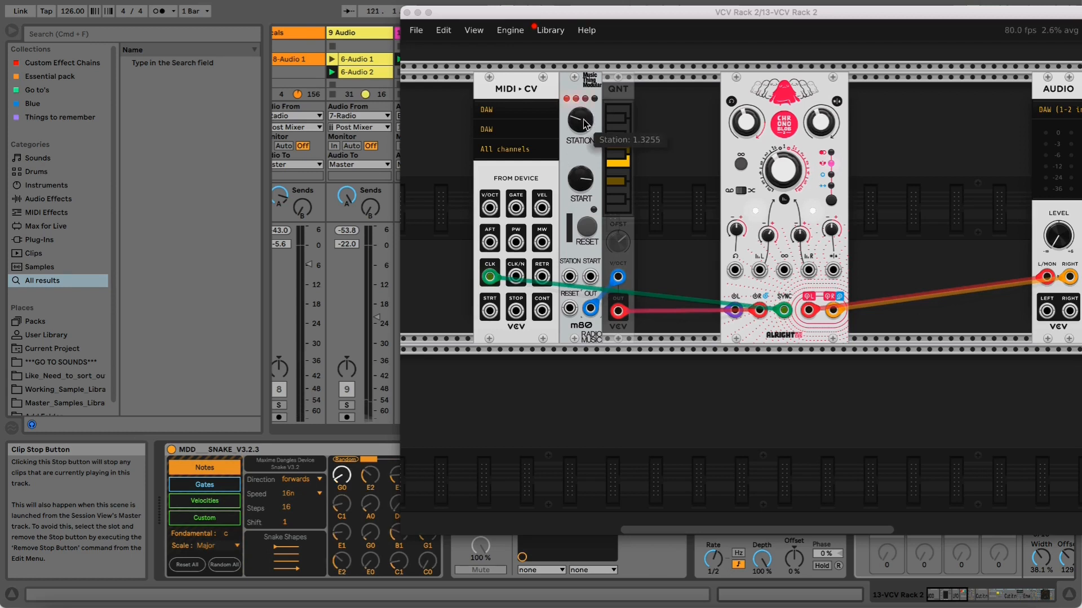
Step: Adjust the Radio Music module's station knob and move the VCV Rack 2 window aside to uncover the Live device parameters
left_click_drag(581, 120, 584, 125)
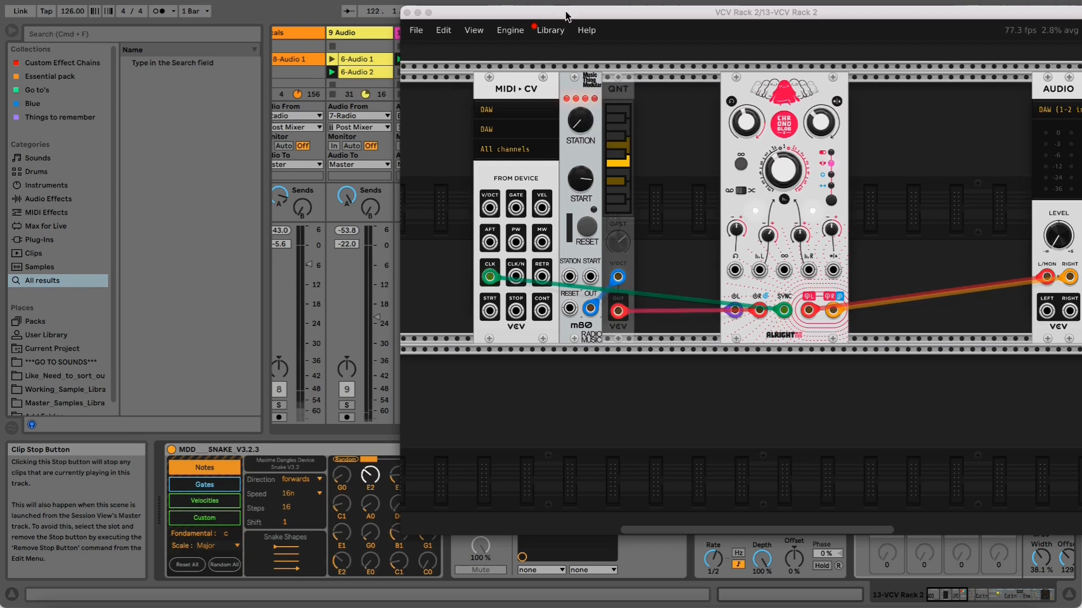
left_click_drag(566, 18, 878, 39)
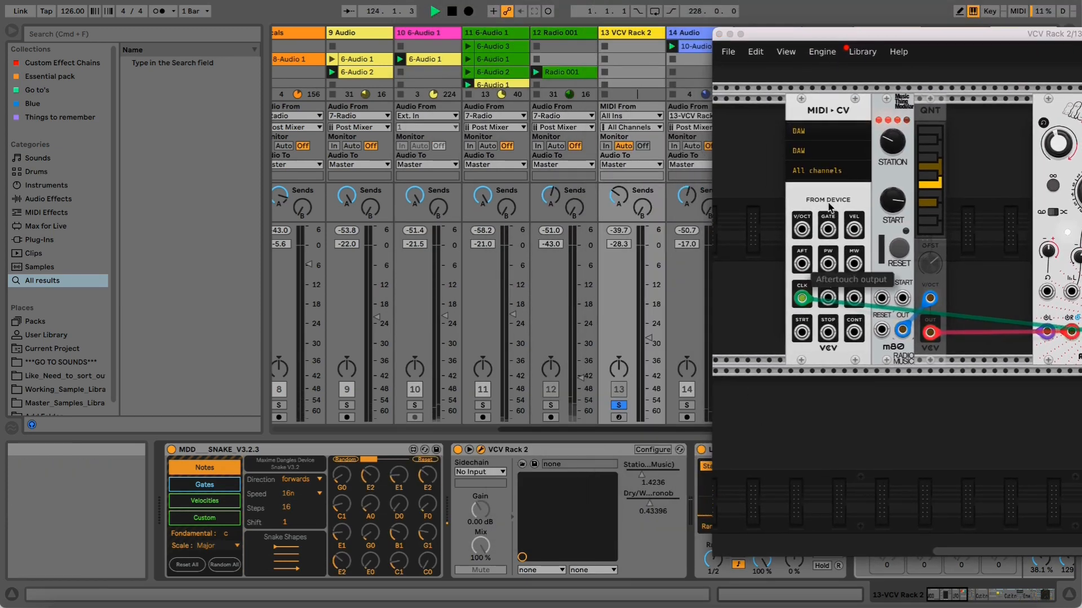
left_click_drag(892, 38, 869, 0)
right_click(869, 128)
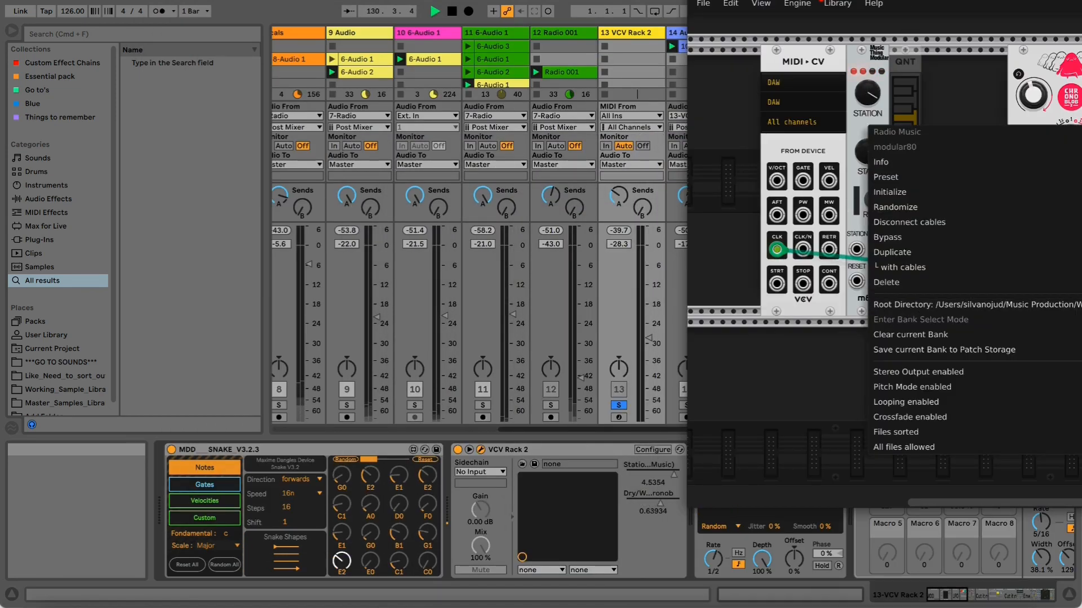
left_click(942, 113)
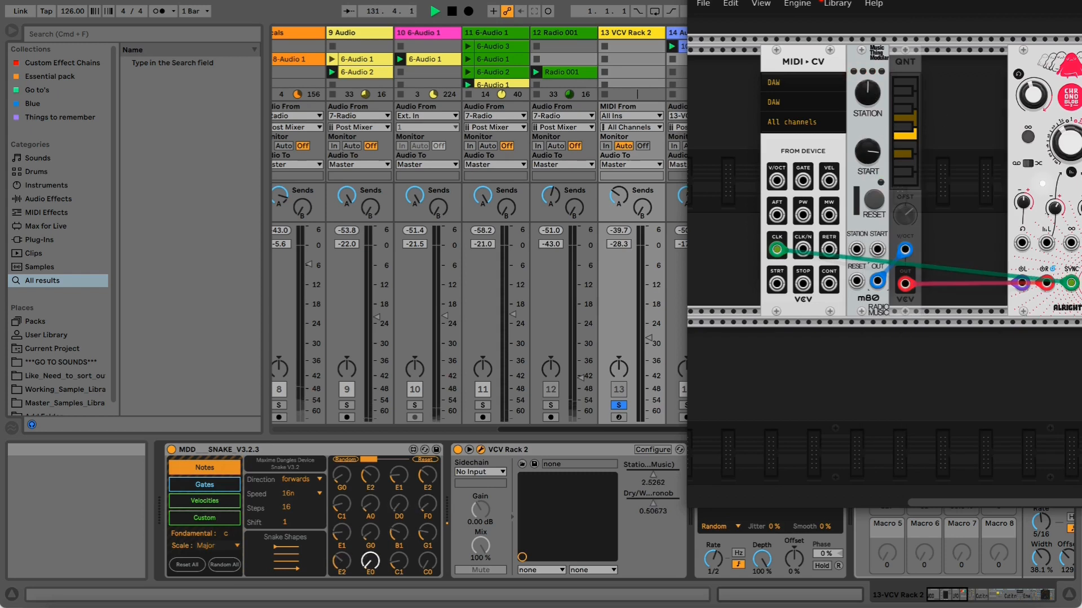
left_click_drag(867, 93, 871, 100)
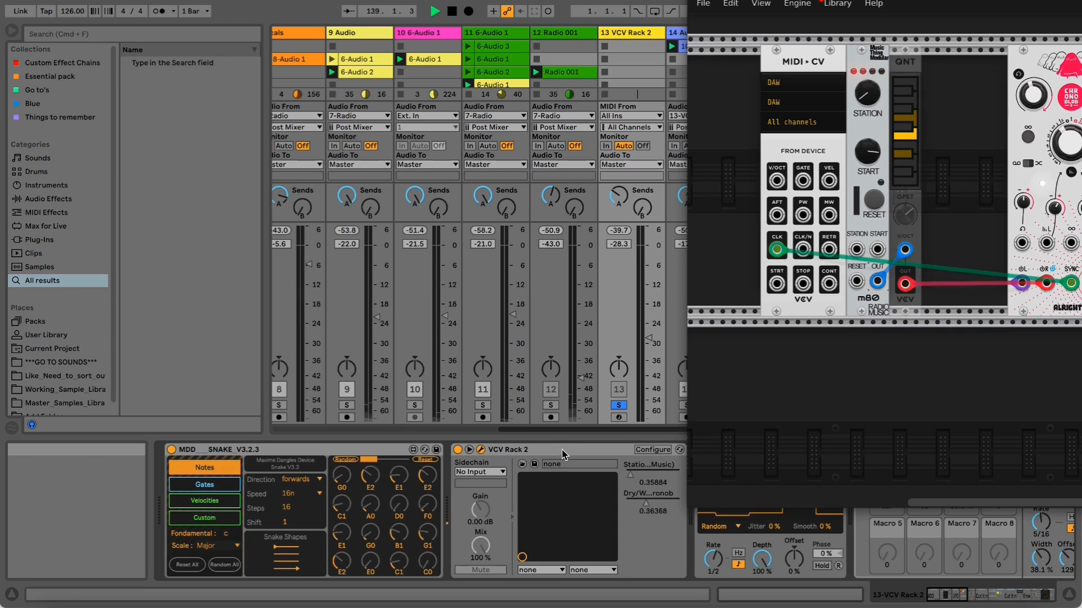
Step: Inspect the VCV Rack 2 device's parameter configuration mode, uncover the LFO device mapped to Station and select it
left_click(654, 450)
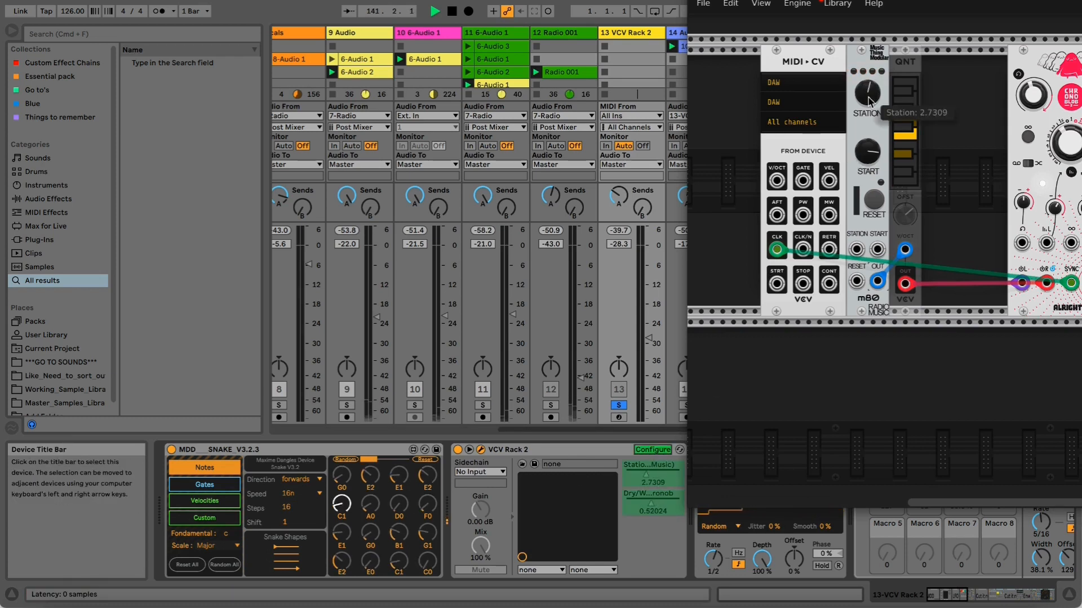
left_click(652, 450)
left_click_drag(749, 1, 899, 54)
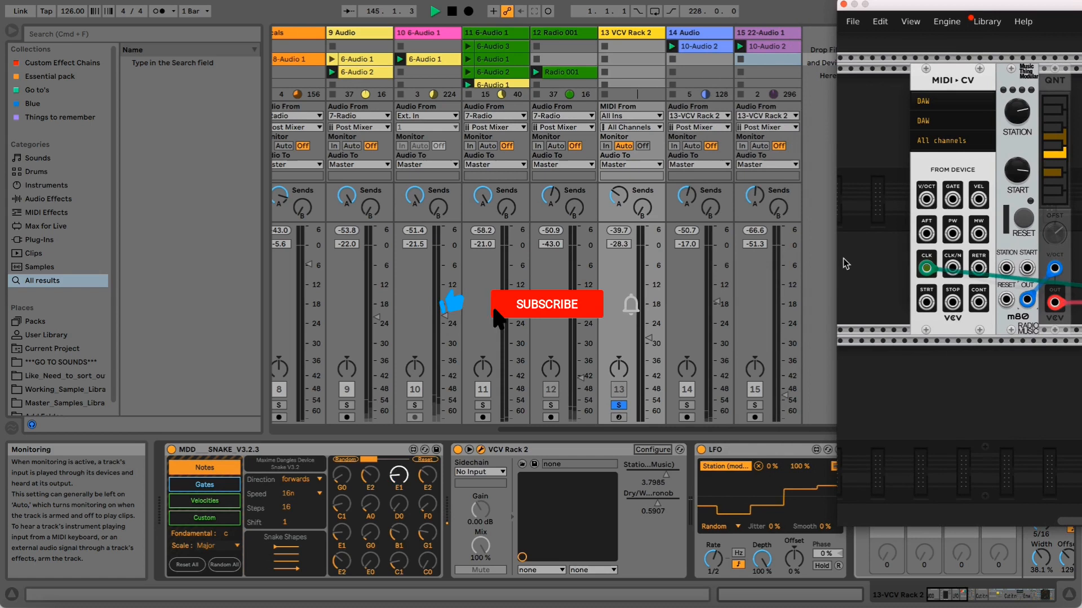
left_click(748, 454)
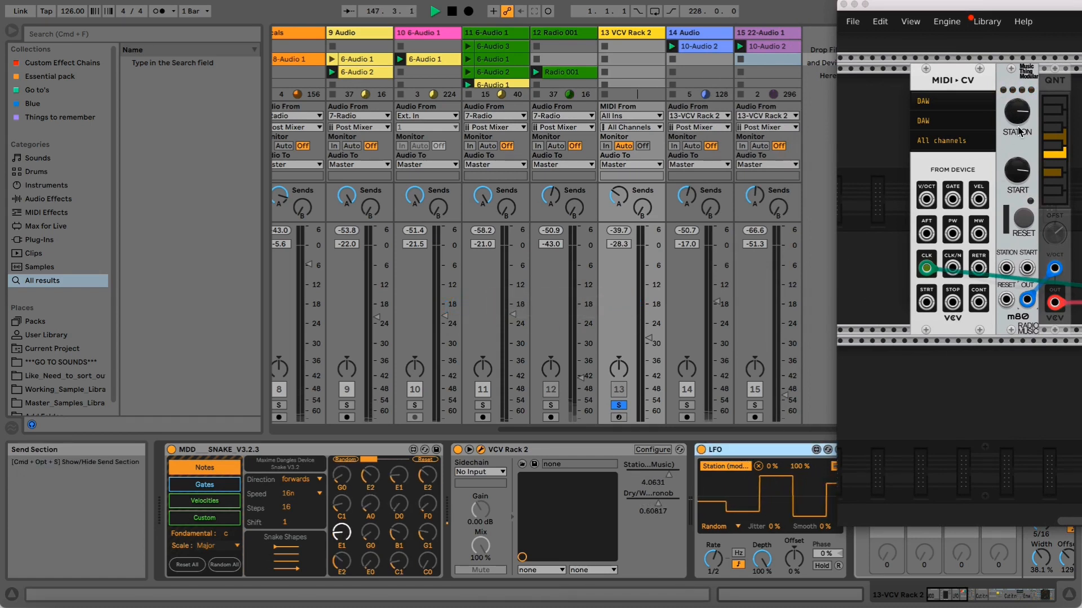
mouse_move(1012, 117)
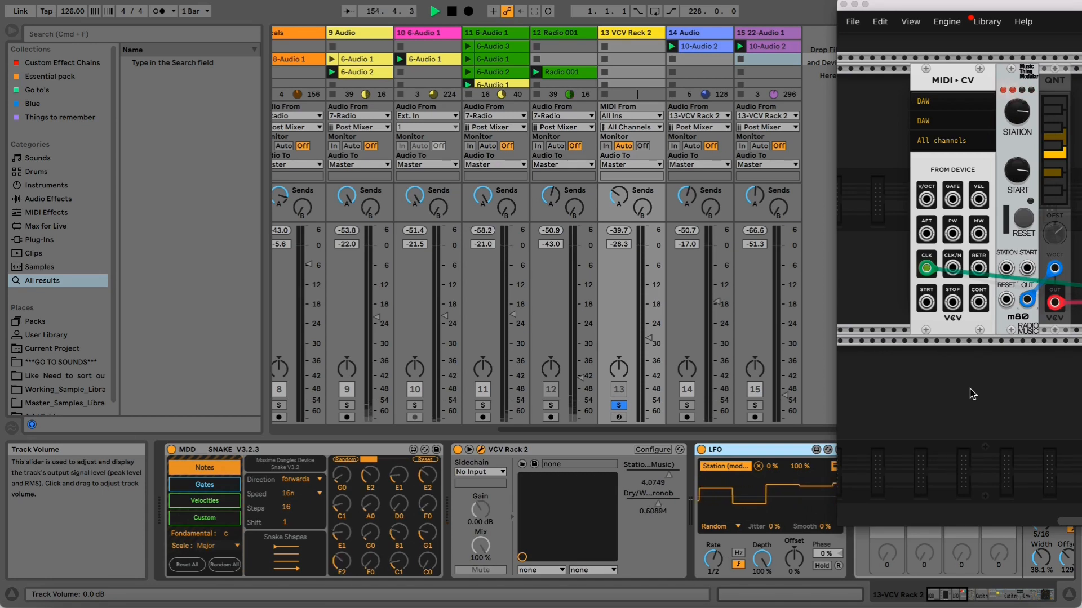
Step: Close the VCV Rack 2 window, set the 13 VCV Rack 2 track volume to -24.1 dB and restart playback
left_click_drag(886, 5, 440, 56)
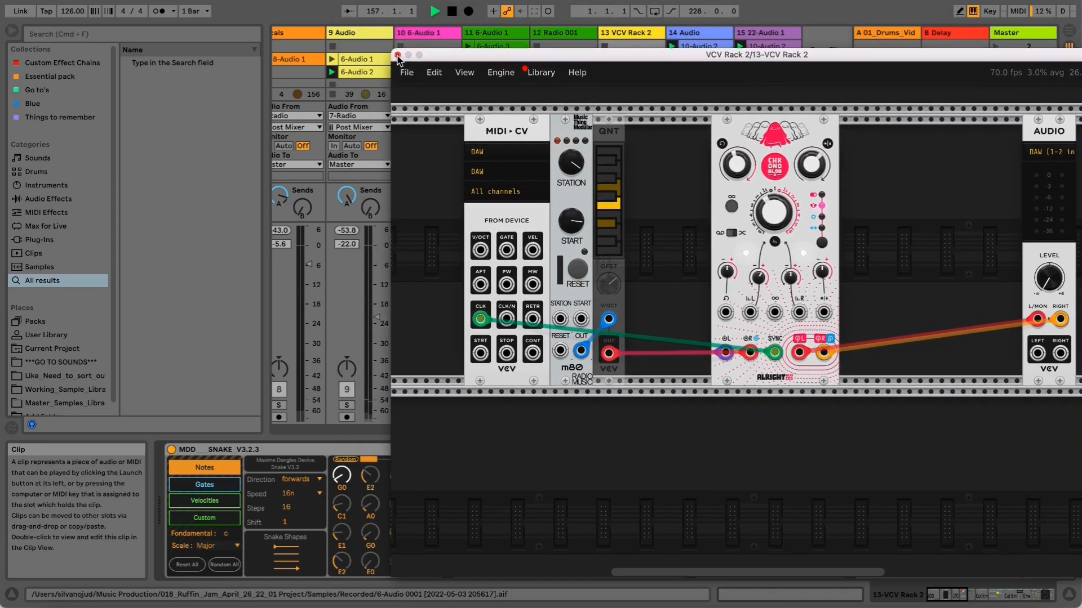
left_click(398, 54)
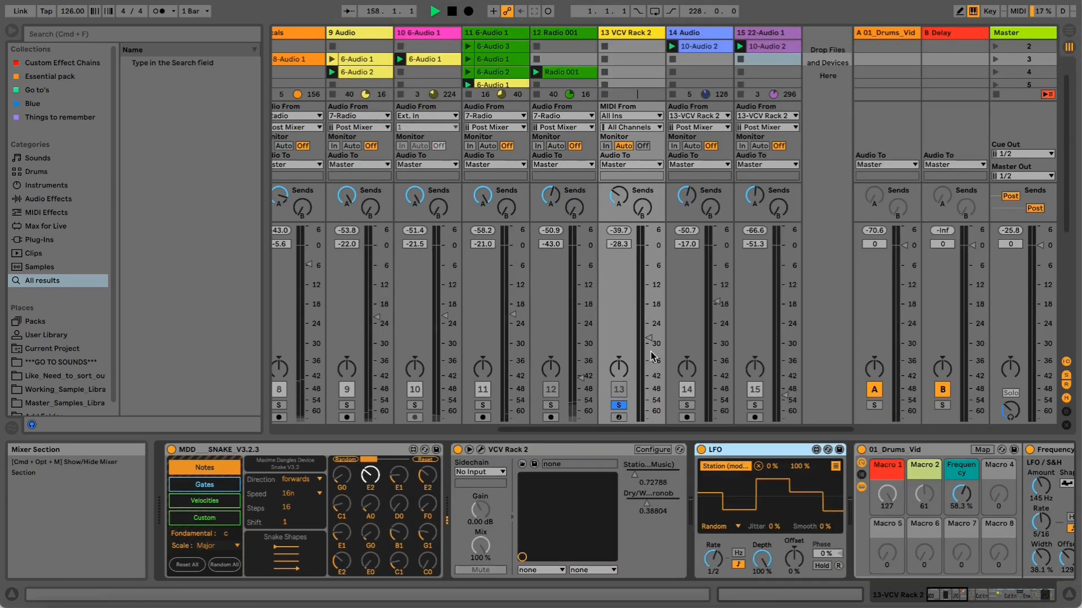
left_click_drag(648, 338, 650, 333)
key("space")
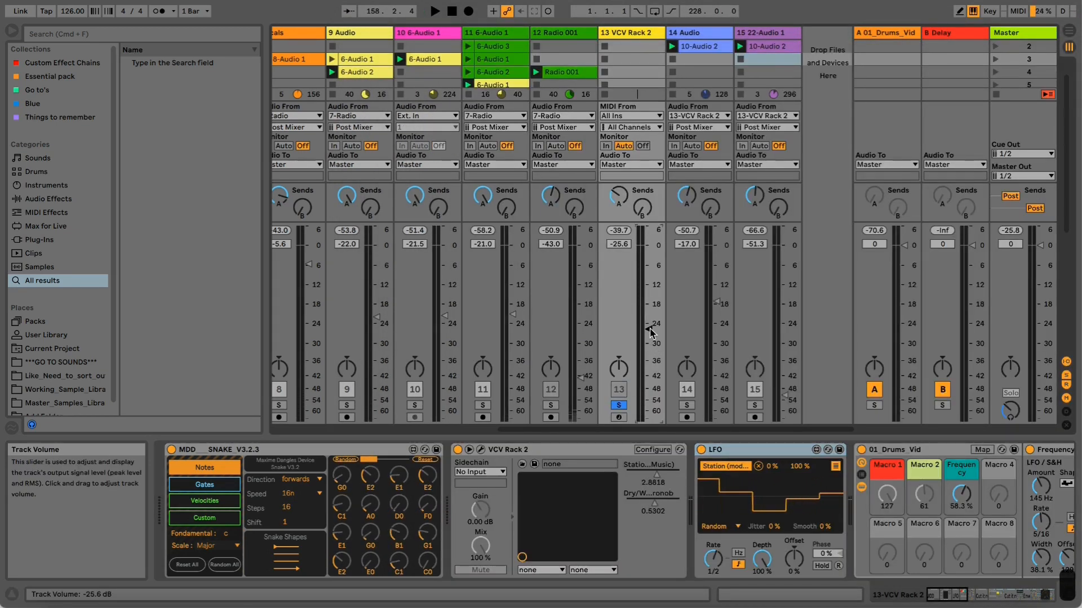
key("space")
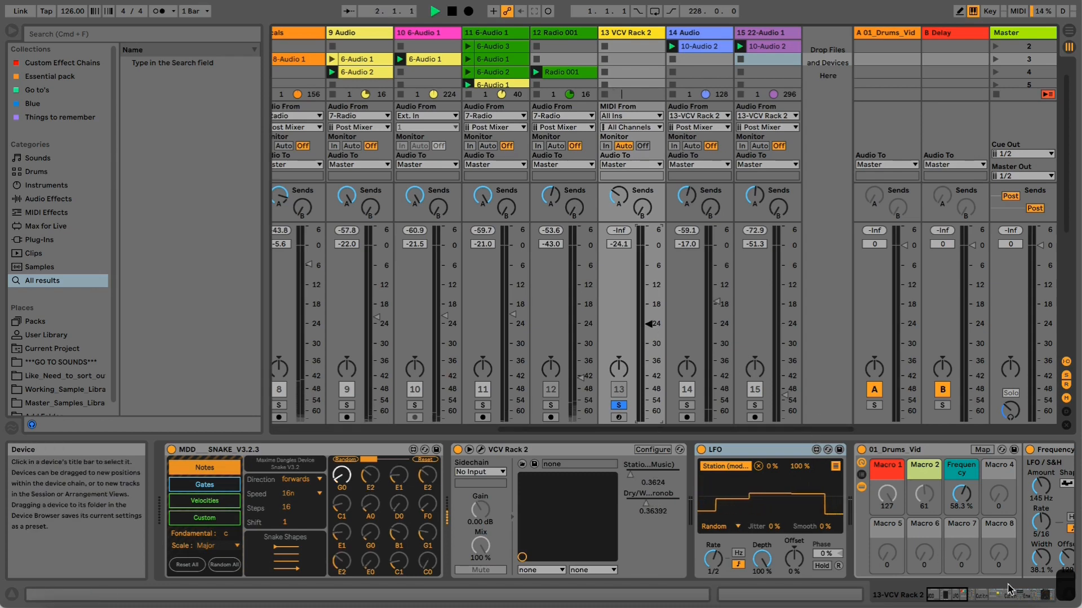
Step: Reopen the VCV Rack 2 plug-in window, raise the AUDIO module's output level from silence and close the window
left_click(981, 599)
left_click_drag(980, 599, 912, 586)
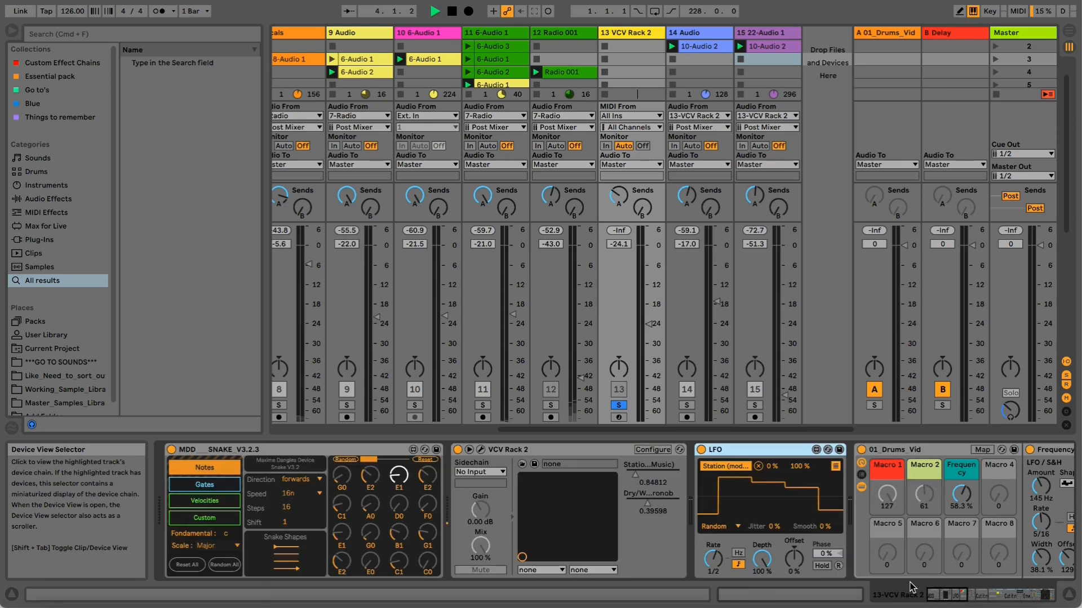
left_click(480, 450)
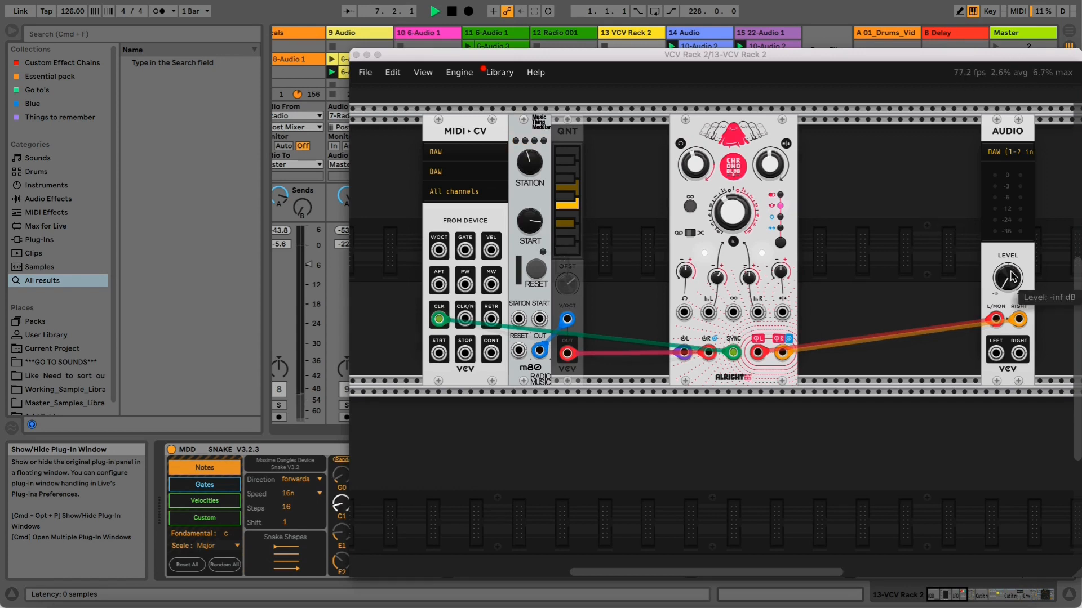
left_click_drag(1005, 281, 1005, 267)
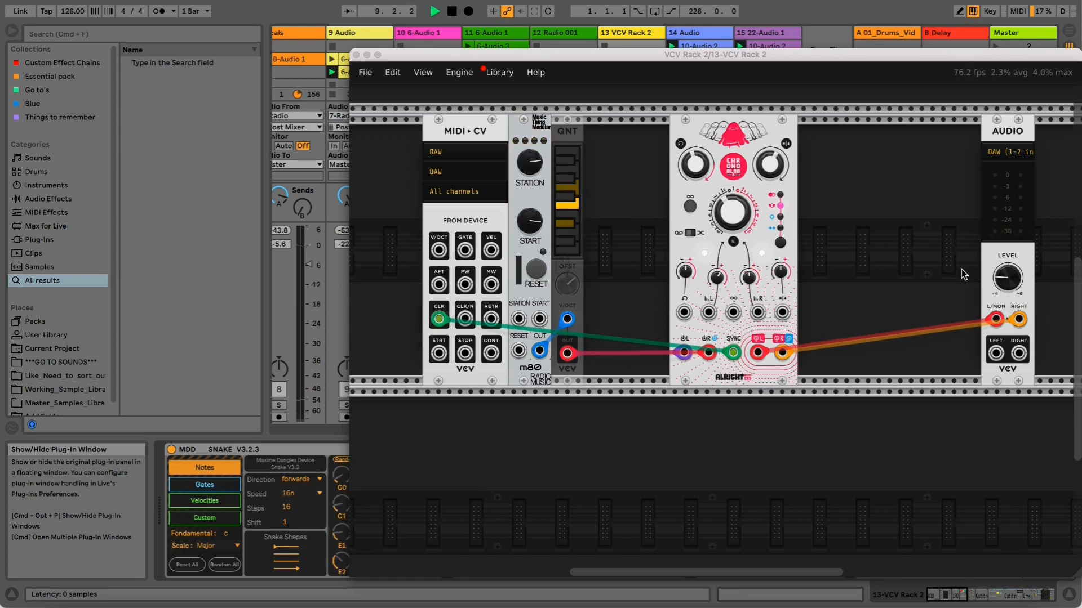
left_click_drag(1007, 278, 1006, 228)
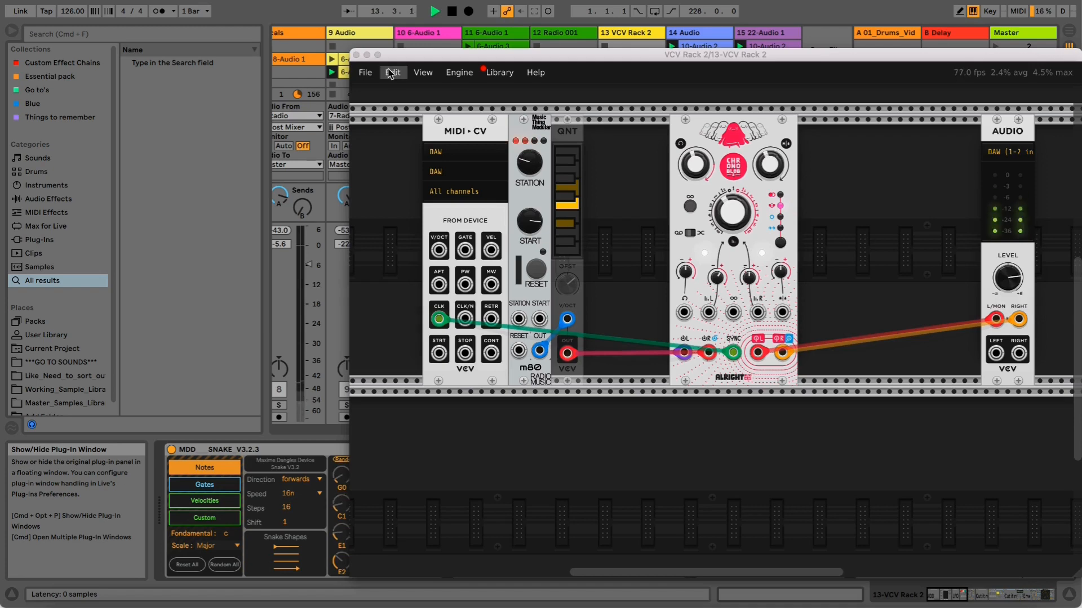
left_click(356, 55)
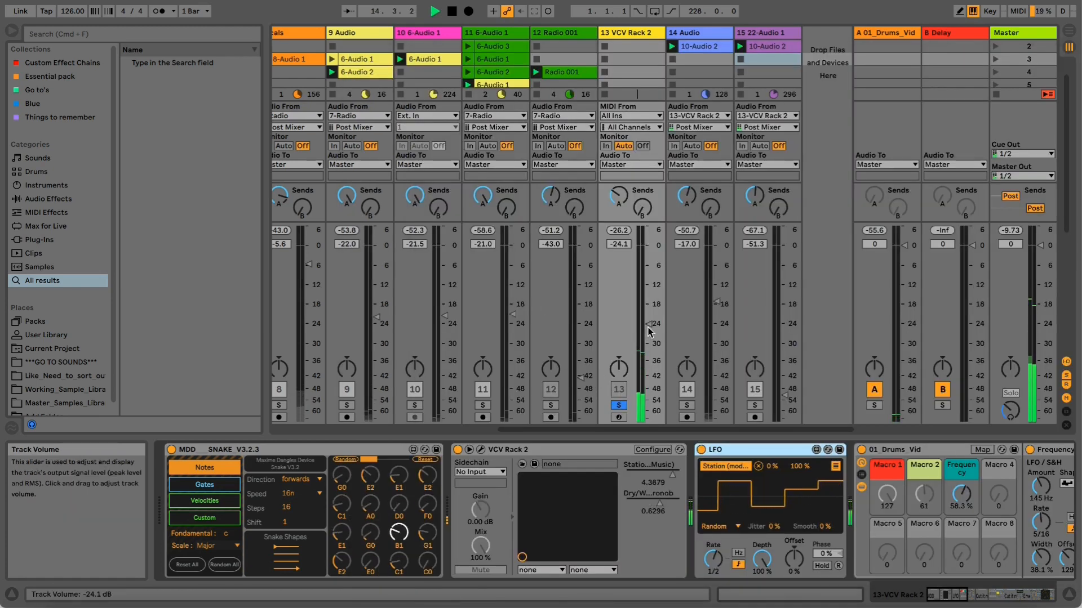
Step: Raise the 13 VCV Rack 2 track volume to -18.6 dB and open its plug-in window
left_click_drag(648, 314, 648, 307)
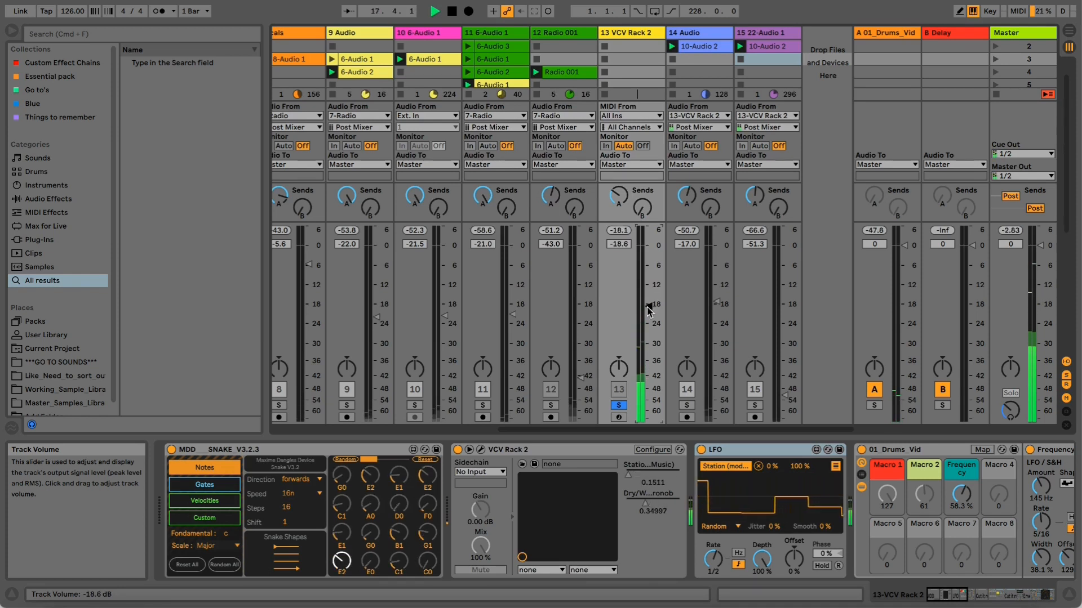
left_click(652, 479)
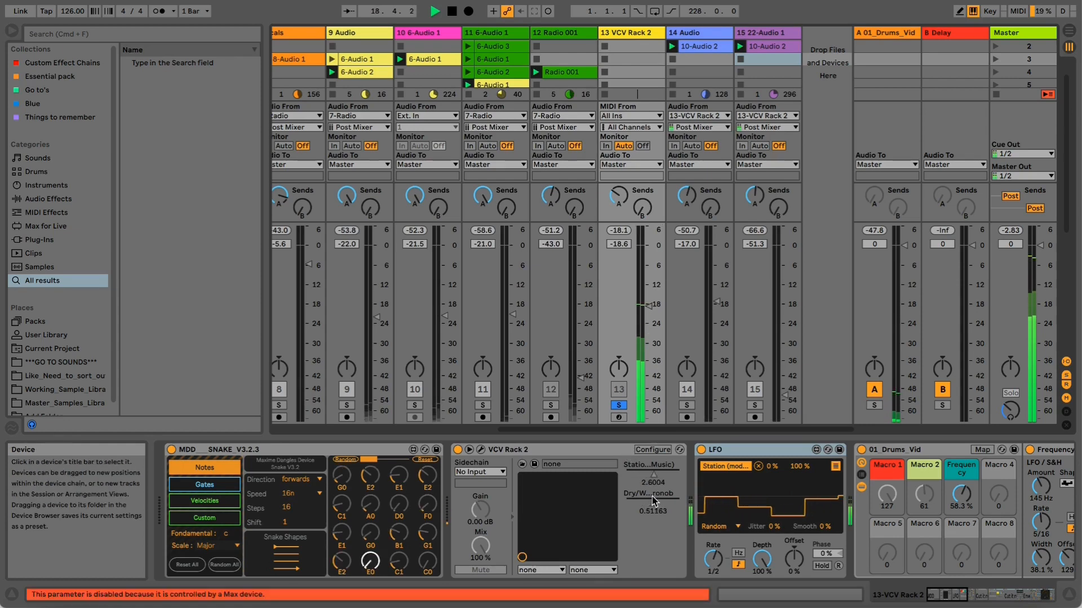
left_click(480, 450)
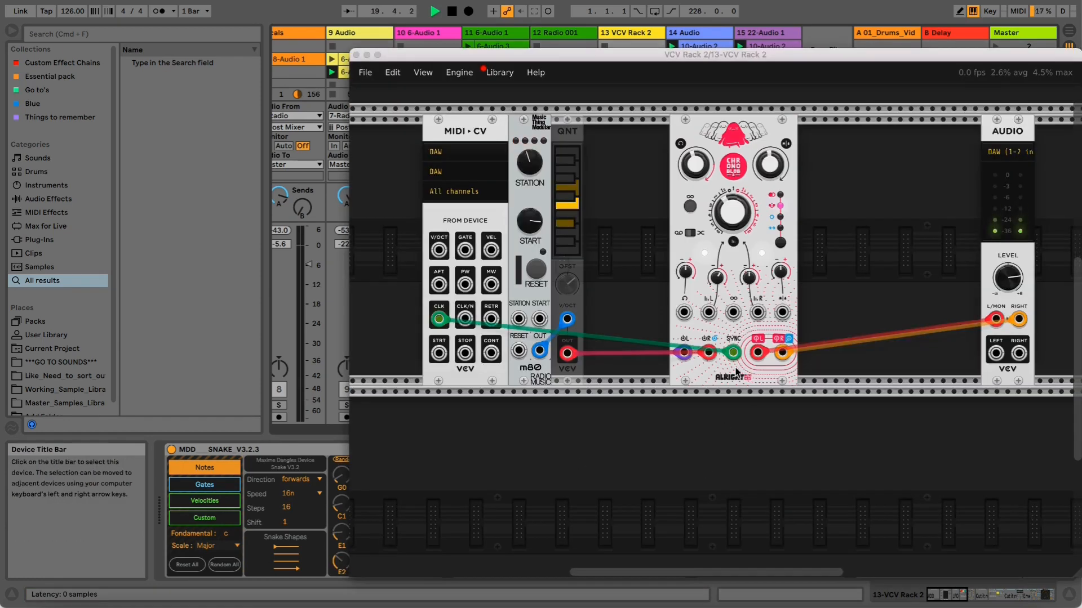
Step: Inspect the Chronoblob delay's Dry/Wet and time knobs in the patch, and close the VCV Rack 2 window
mouse_move(731, 223)
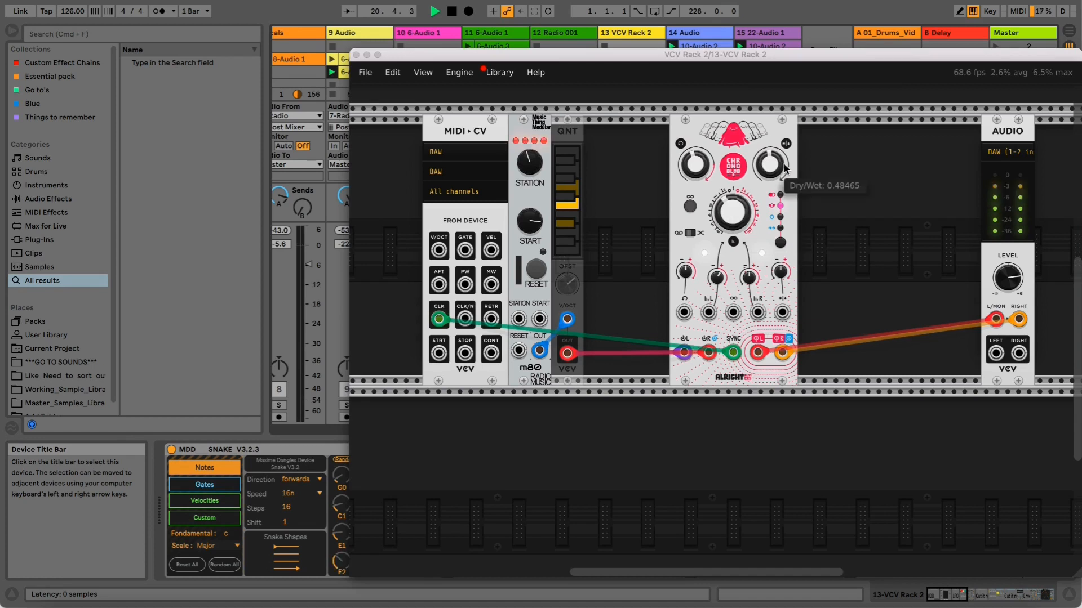
mouse_move(785, 168)
left_click_drag(784, 168, 771, 171)
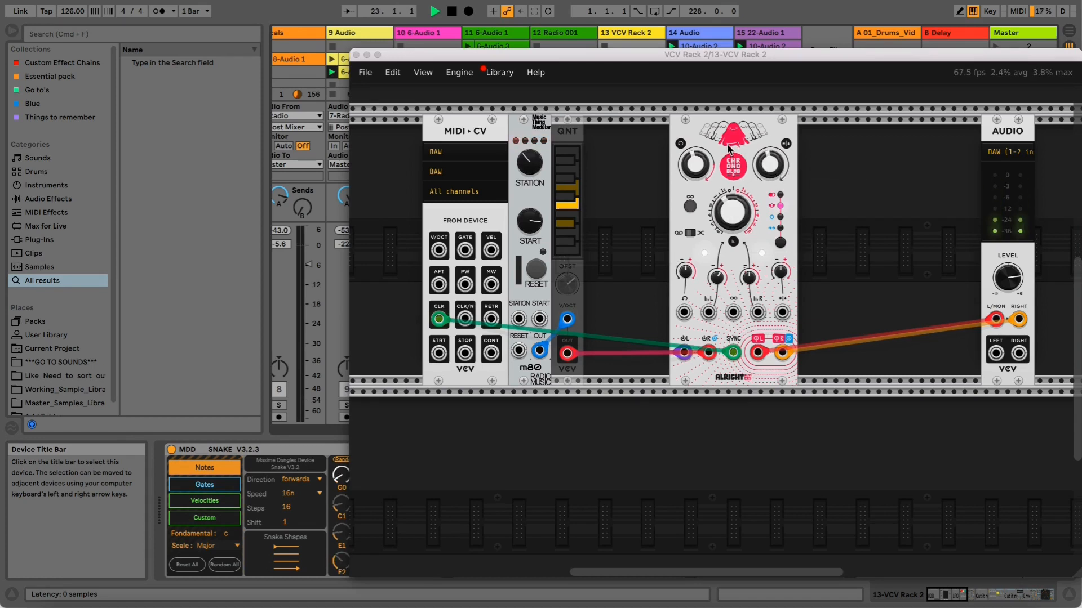
mouse_move(743, 213)
left_click_drag(735, 213, 735, 211)
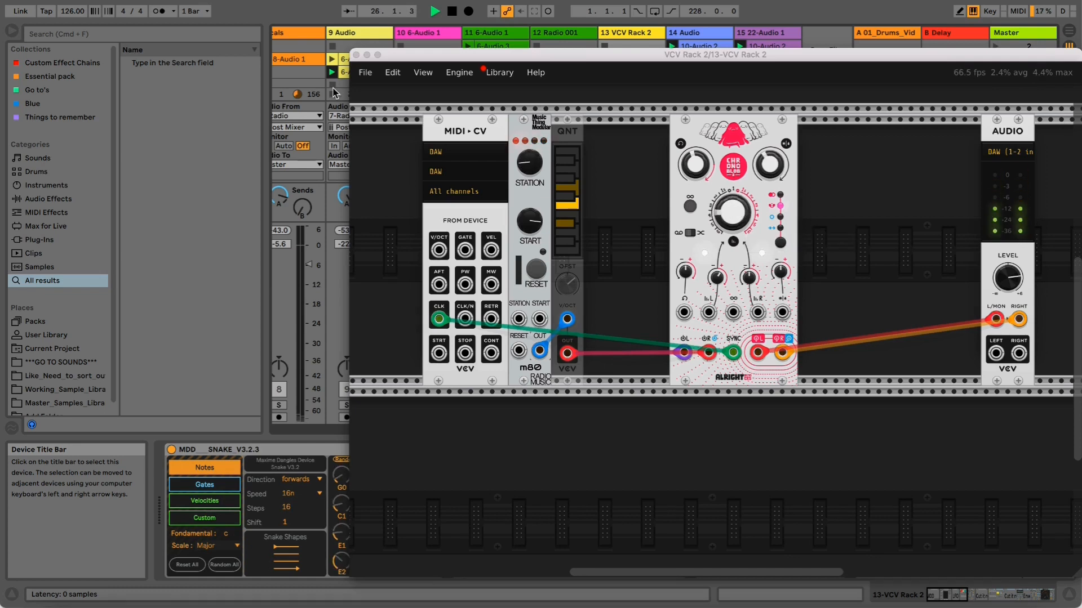
left_click(356, 55)
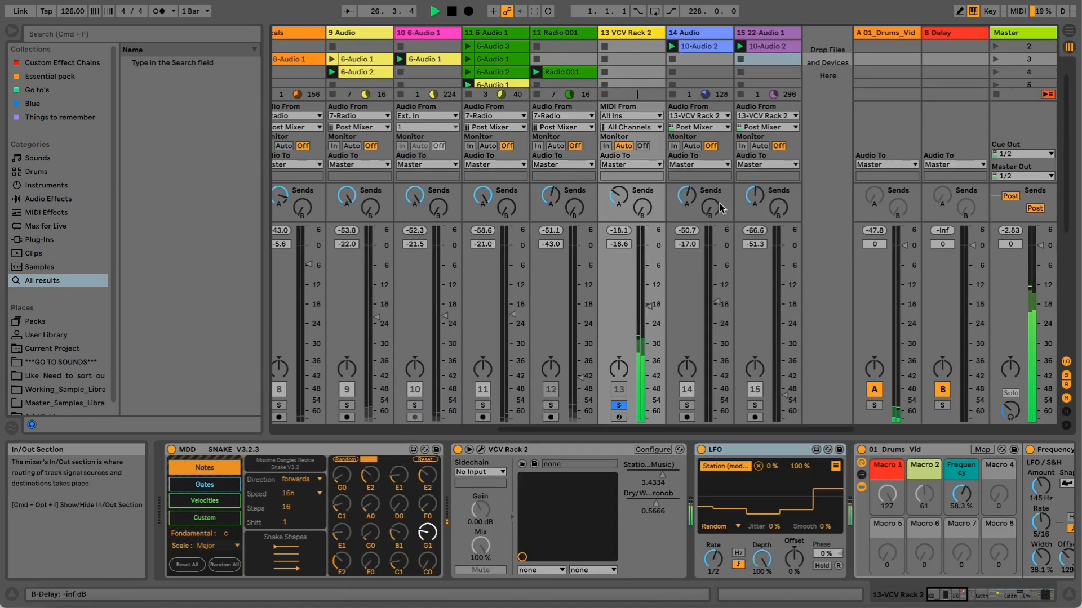
Step: Unsolo the 13 VCV Rack 2 track, launch the 10-Audio 2 clip on 14 Audio and solo that track
left_click(618, 405)
left_click(618, 406)
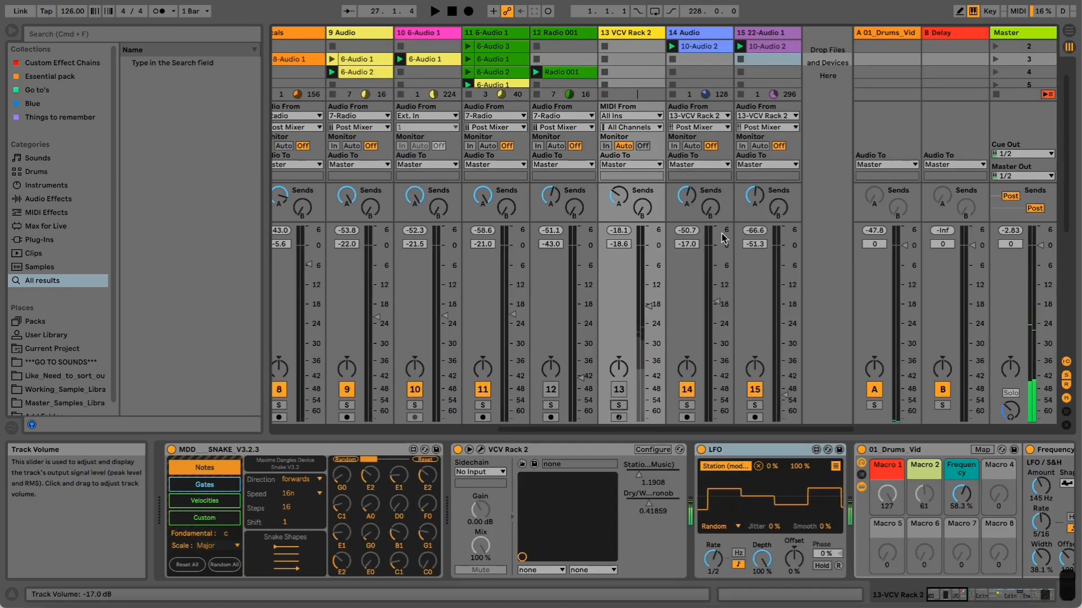
left_click(671, 47)
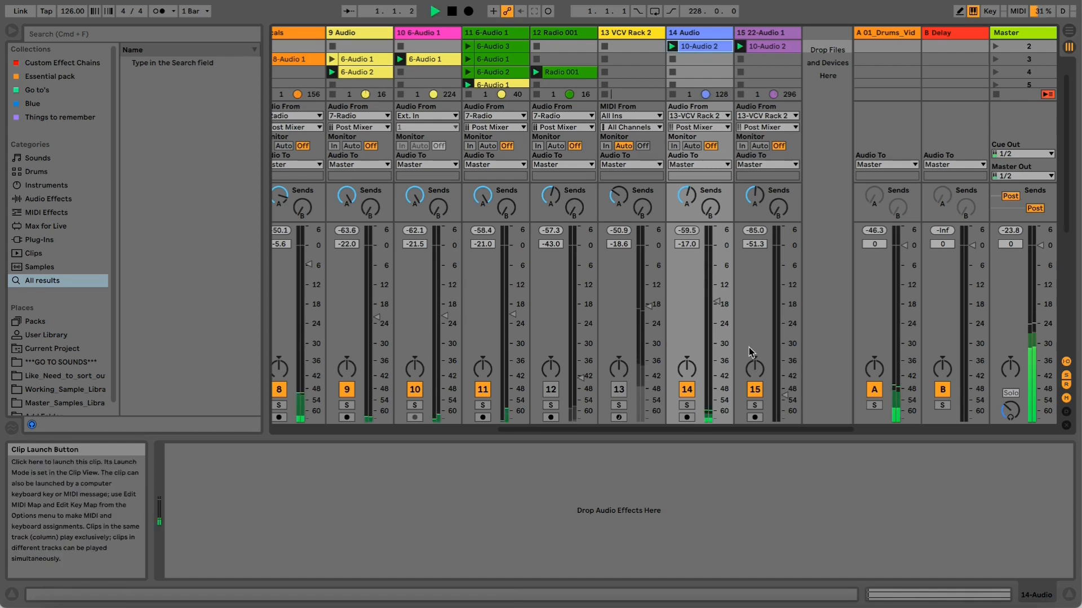
left_click(687, 406)
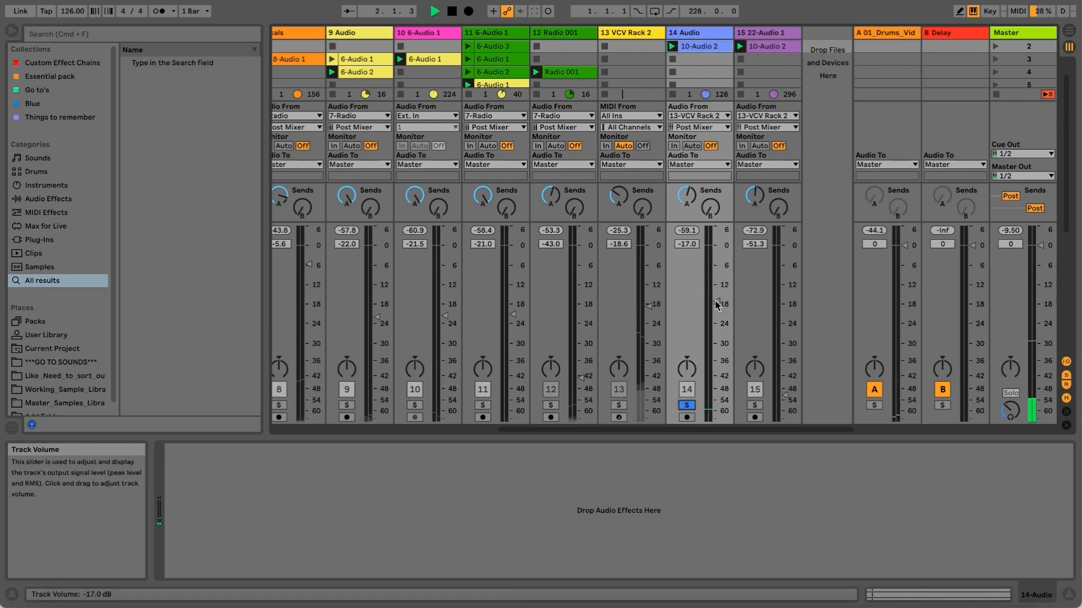
Step: Set the 10-Audio 2 clip's gain to 11.6 dB and transposition to -24 st, with the 14 Audio track volume at -0.4 dB
left_click_drag(718, 302, 716, 257)
left_click(701, 47)
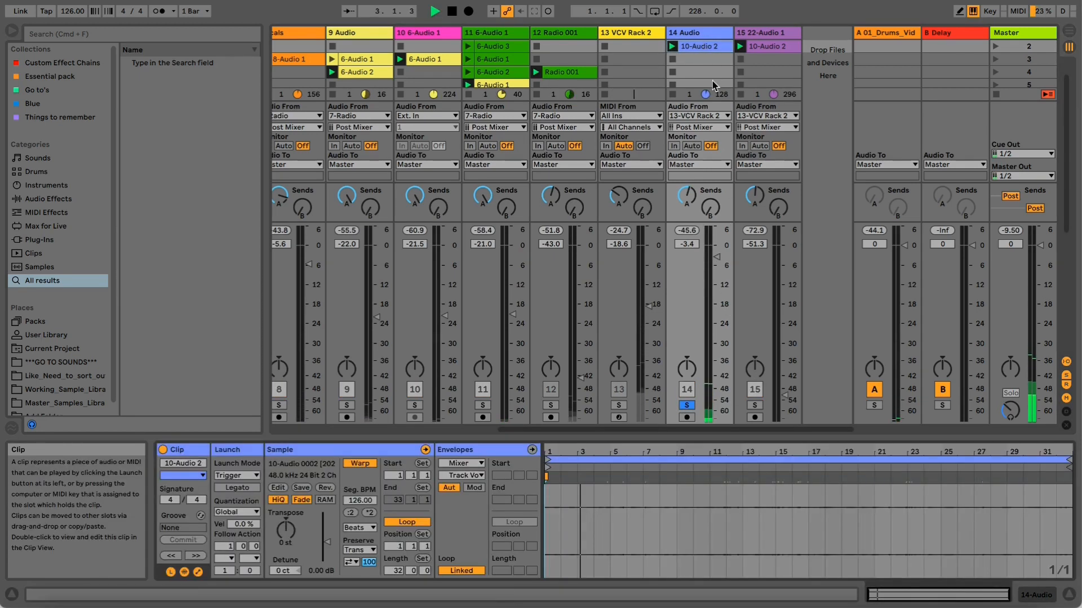
left_click_drag(327, 542, 286, 543)
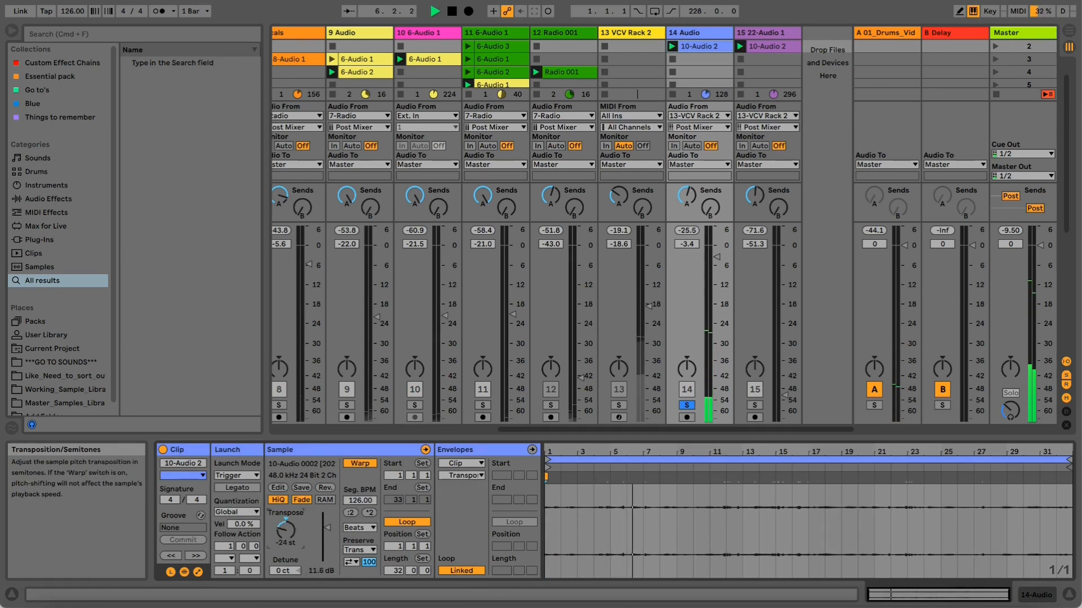
left_click_drag(717, 256, 717, 246)
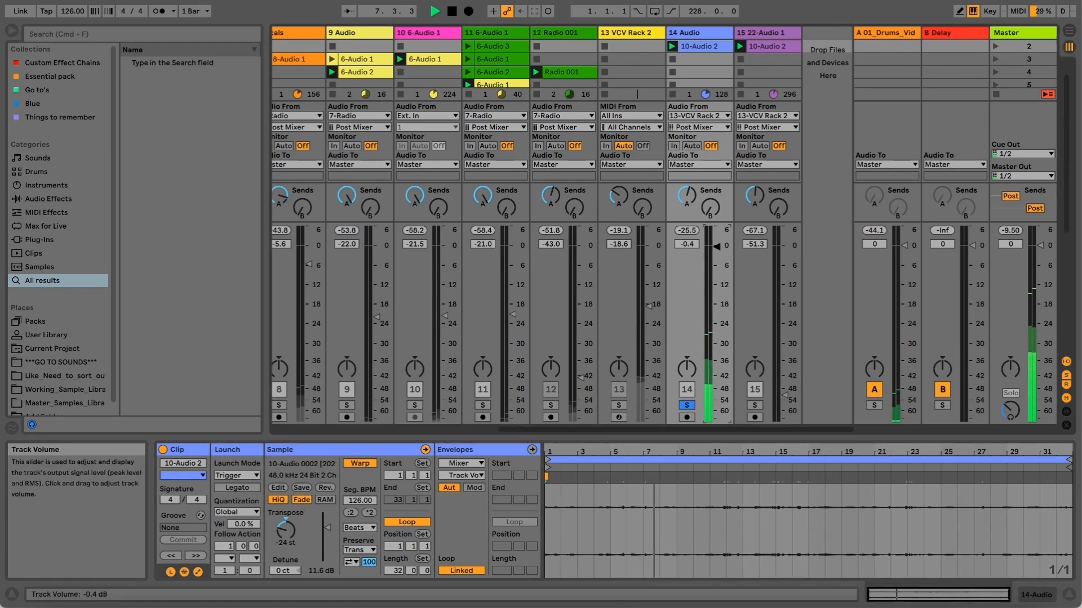
Step: Insert a new MIDI track after 13 VCV Rack 2 and search the browser for "radio"
left_click(642, 35)
left_click(690, 47)
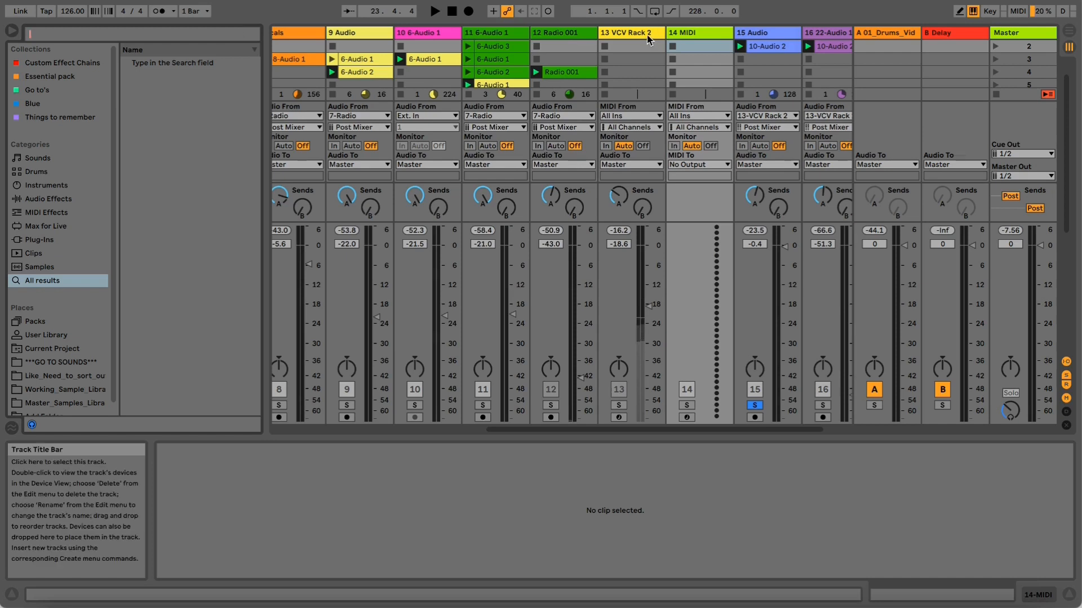
type("max")
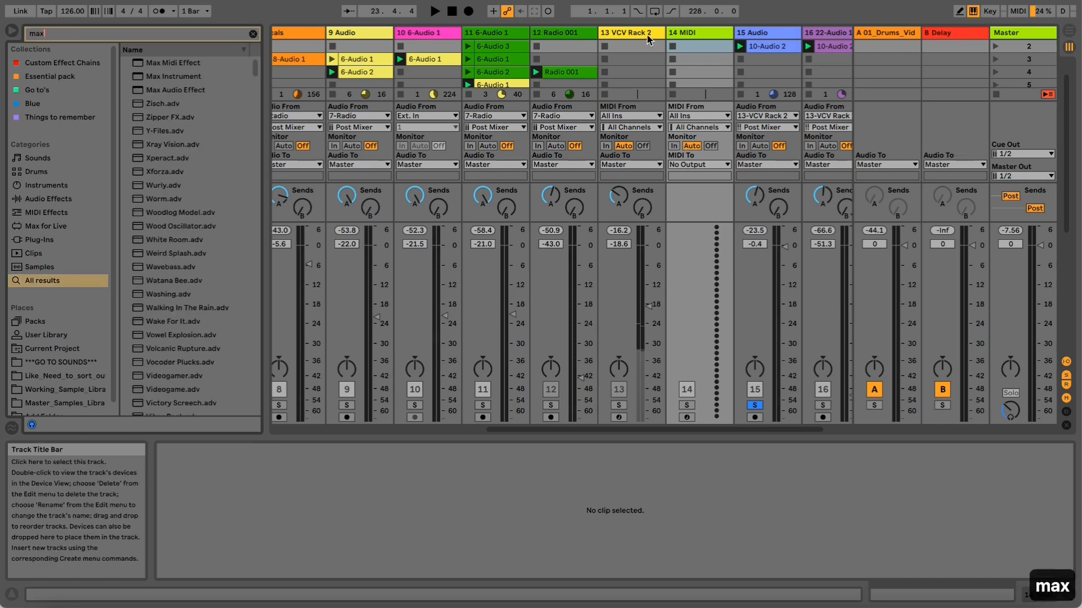
key("BackSpace")
key("BackSpace")
key("BackSpace")
type("radio")
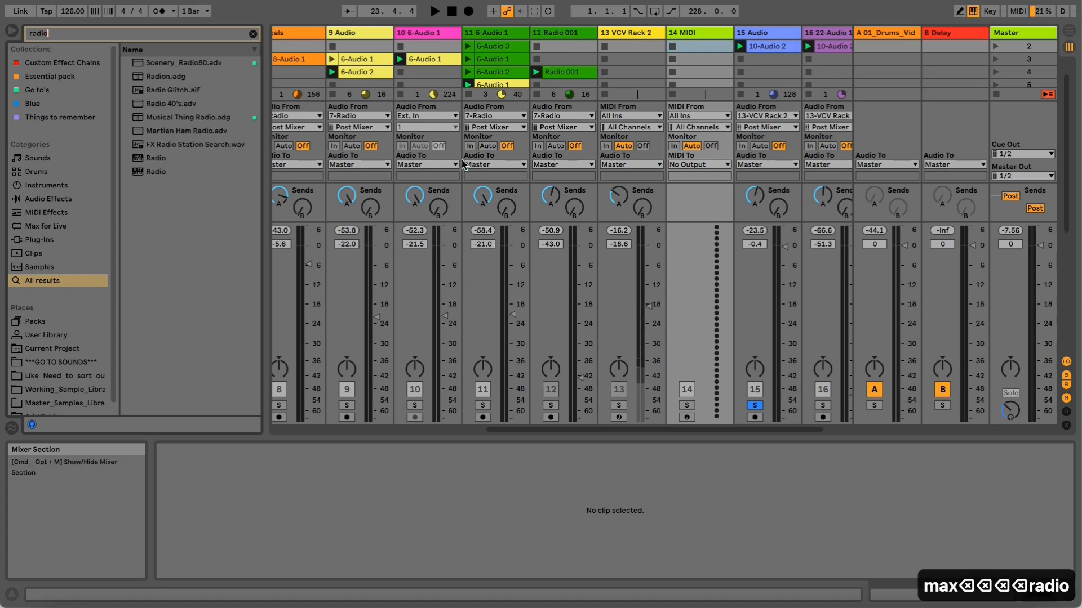
Step: Load the Musical Thing Radio.adg rack onto the 14 MIDI track and choose another BBC_Radio_Texture sample in Scenery_Radio80
left_click(201, 146)
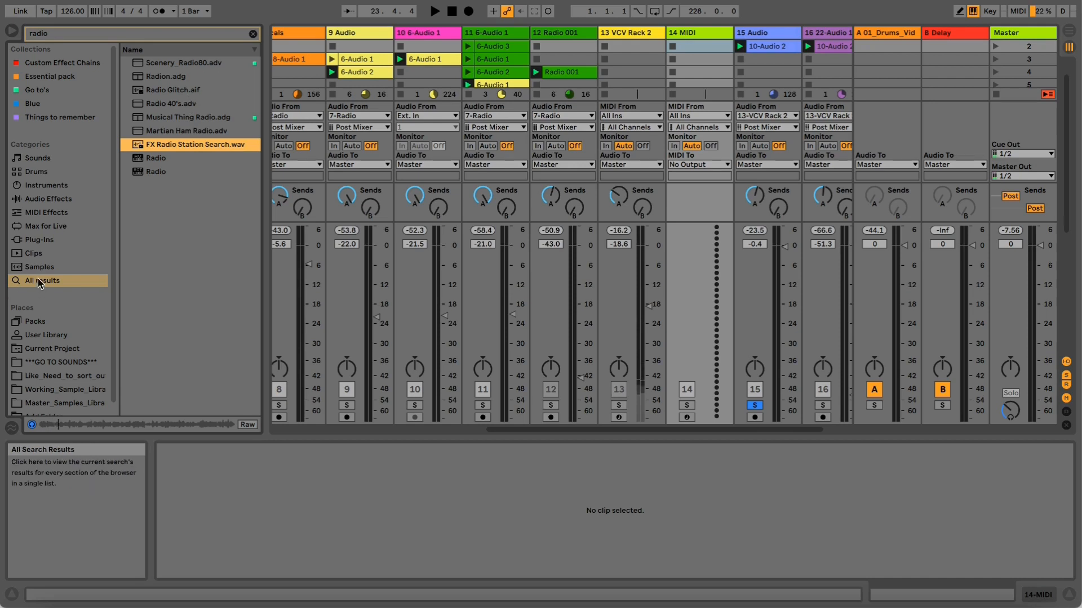
left_click(160, 117)
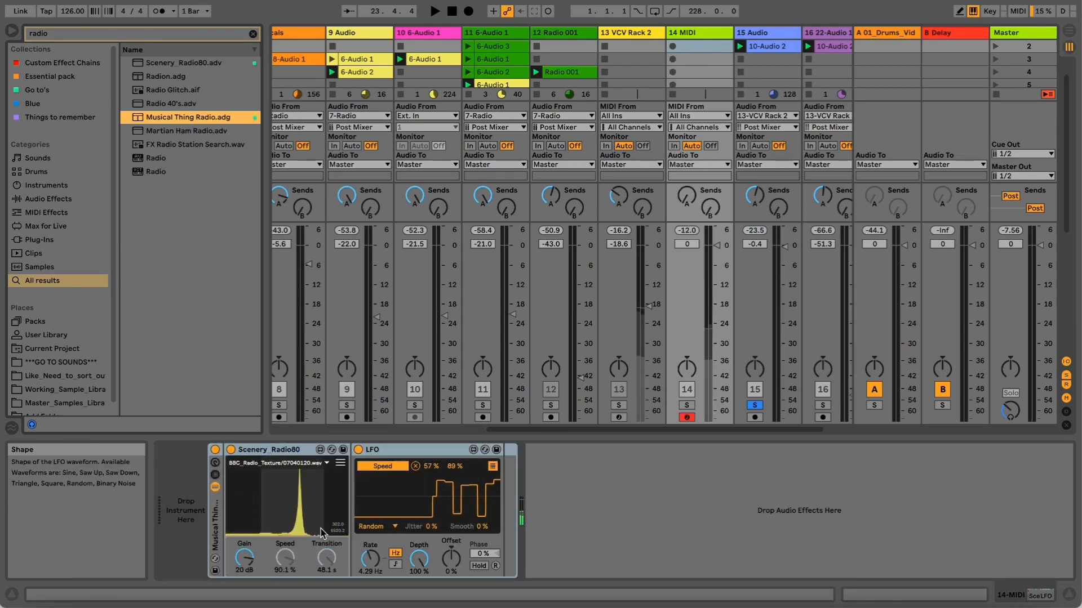
left_click(328, 463)
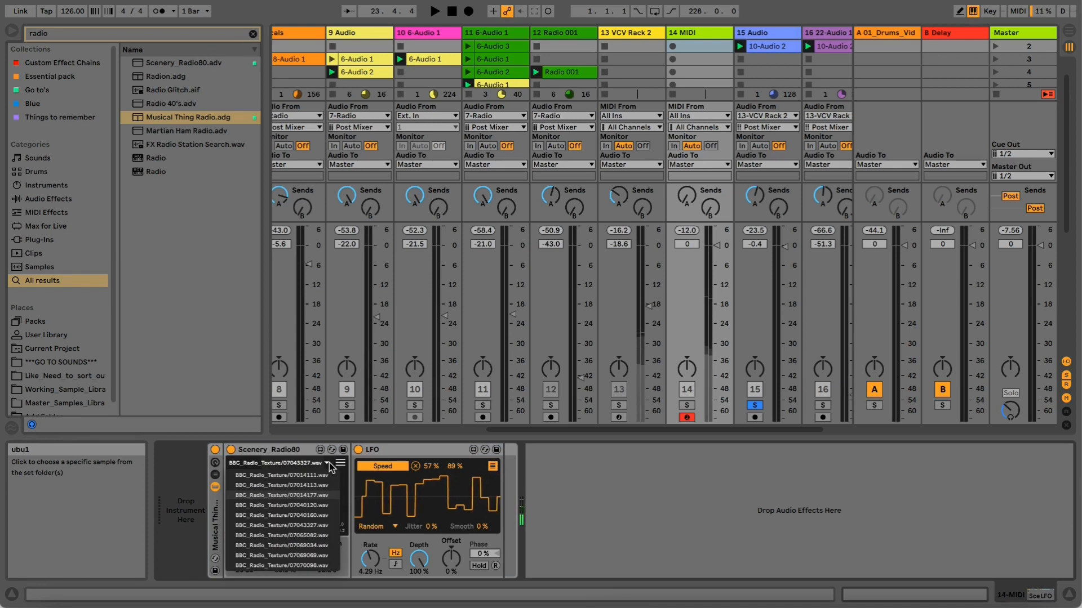
left_click(281, 535)
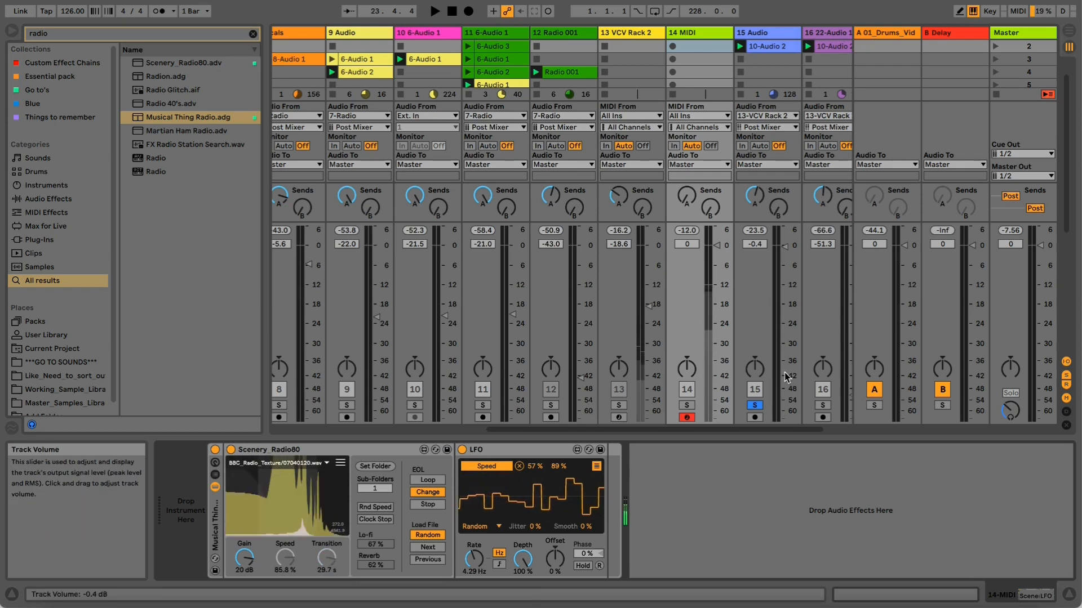
Step: Set the 14 MIDI track volume to -27.8 dB, solo the track and start playback
left_click_drag(716, 246, 716, 336)
left_click(686, 405)
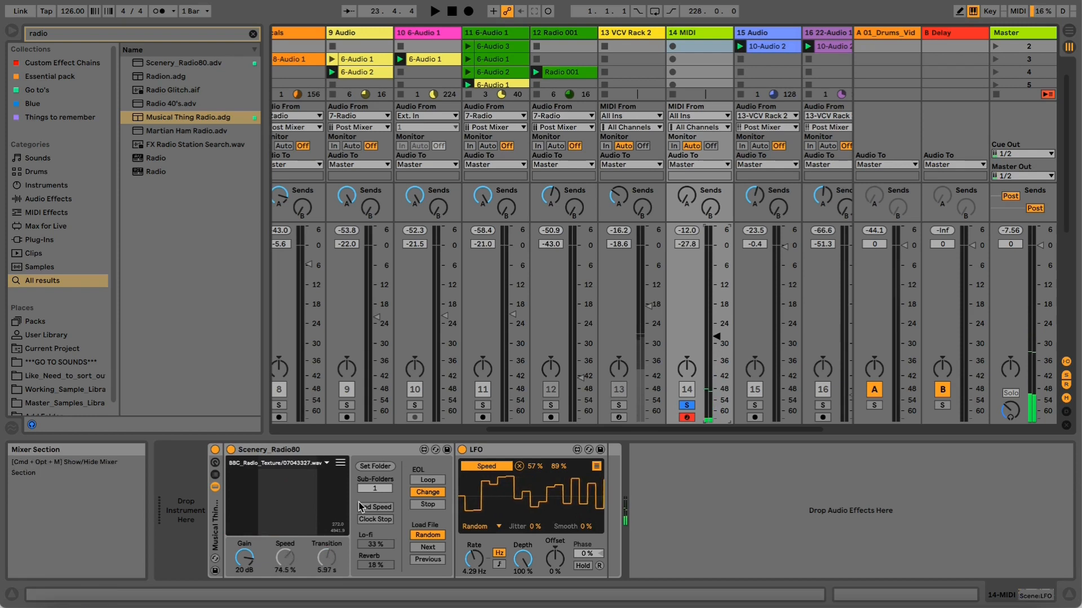
key("space")
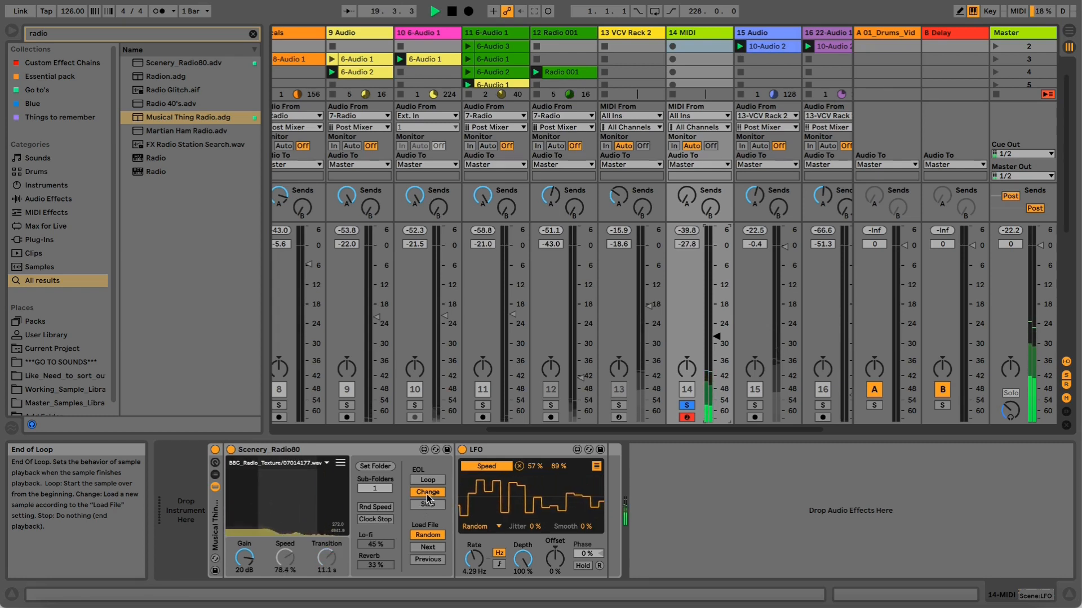
Step: Check the Scenery_Radio80 sample folder without changing it, and set the device's Sub-Folders depth to 2 and Gain to 6.6 dB
left_click(367, 467)
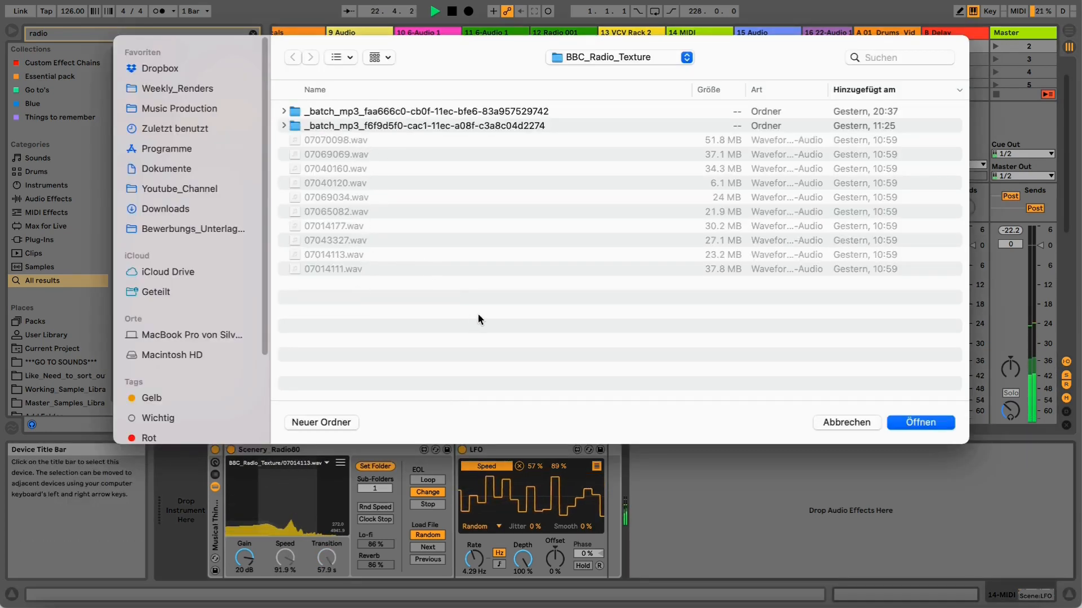
left_click(829, 425)
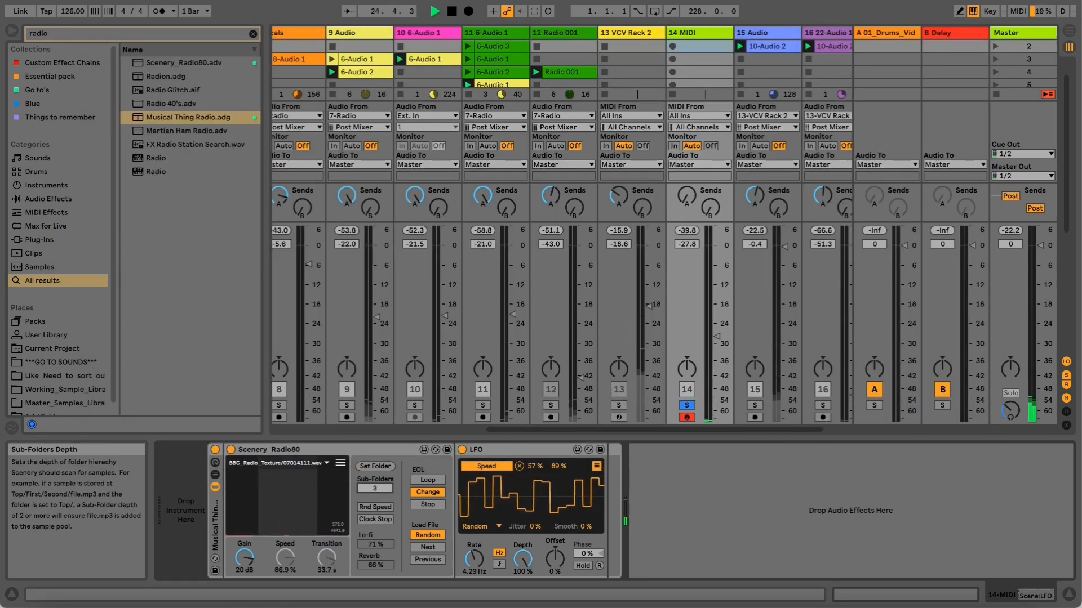
left_click_drag(375, 488, 375, 494)
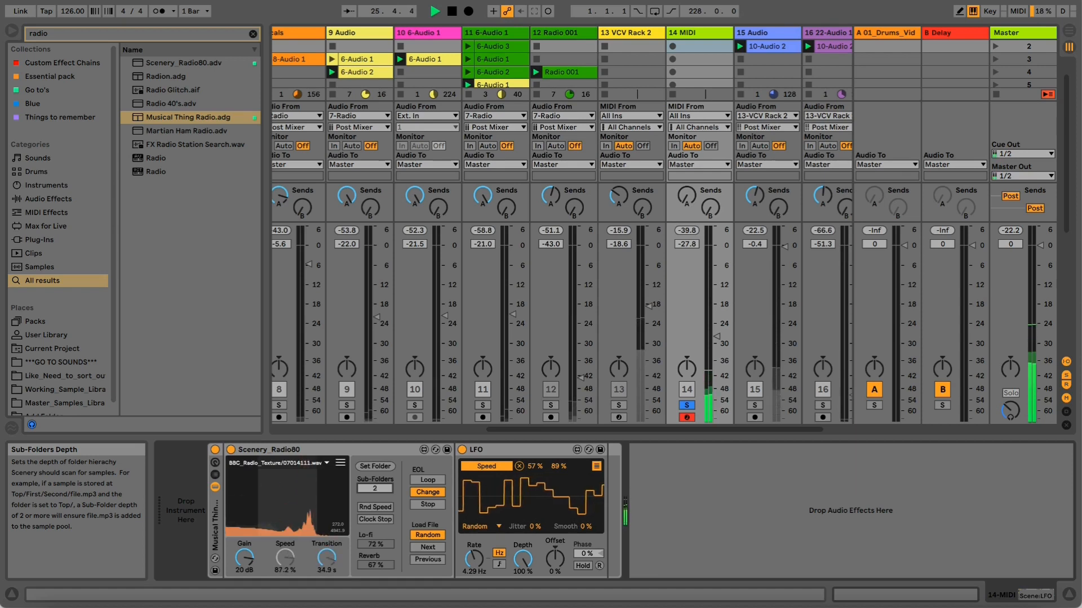
left_click_drag(248, 559, 248, 591)
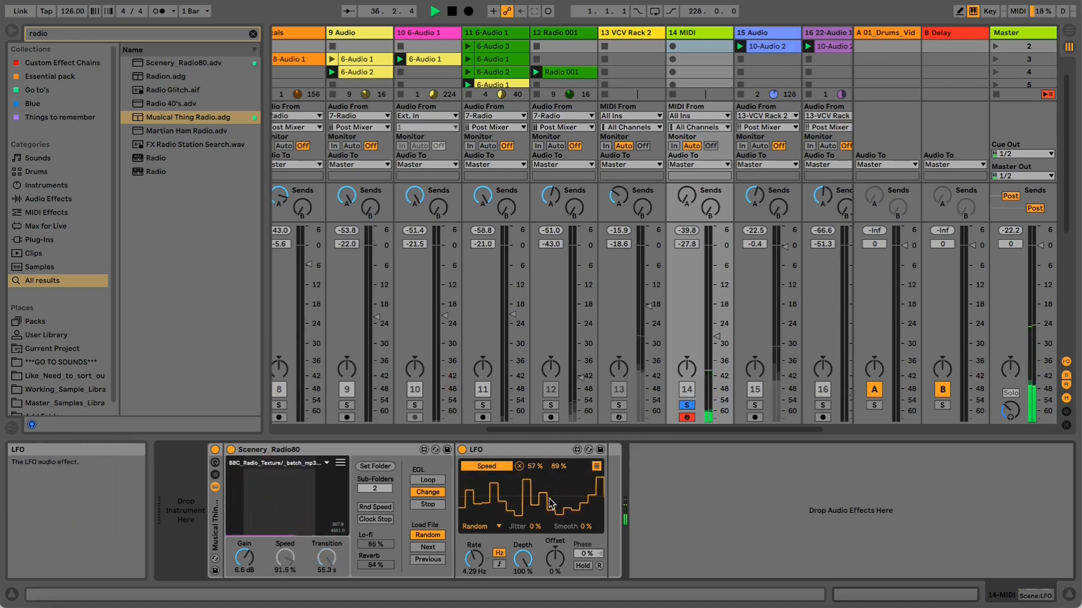
Step: Raise the 14 MIDI track's send A, set its volume to -12.0 dB and enable Clock Stop in Scenery_Radio80
left_click_drag(714, 344, 714, 265)
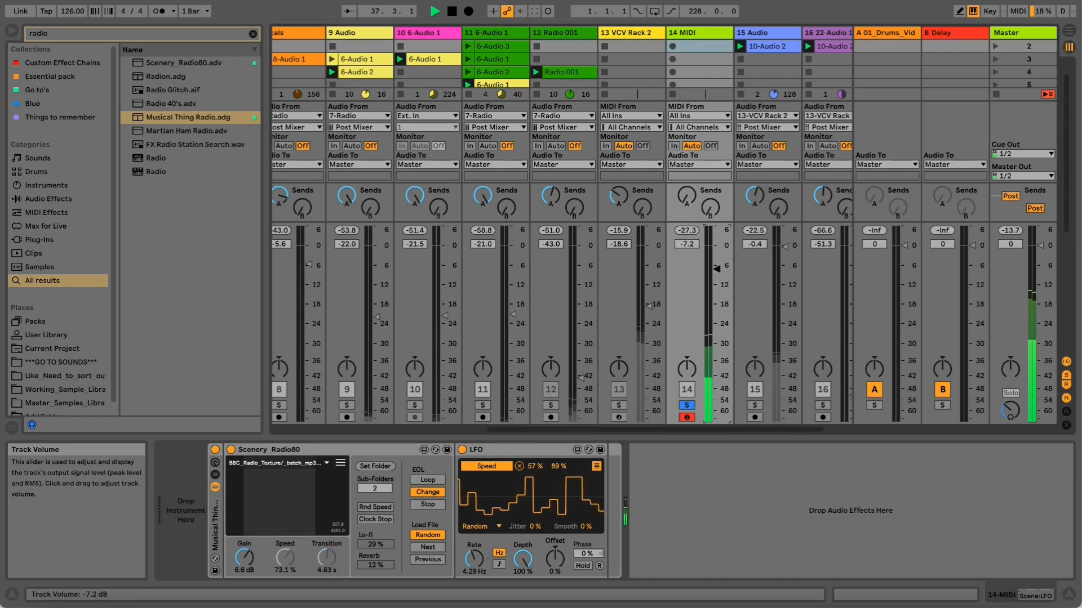
left_click_drag(686, 196, 686, 163)
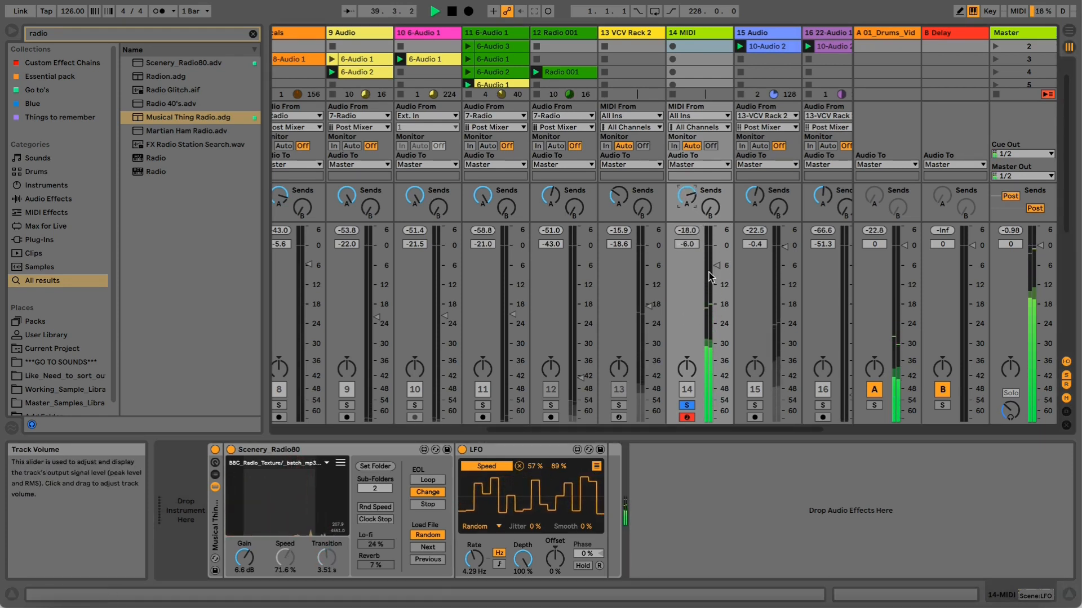
left_click_drag(715, 269, 714, 295)
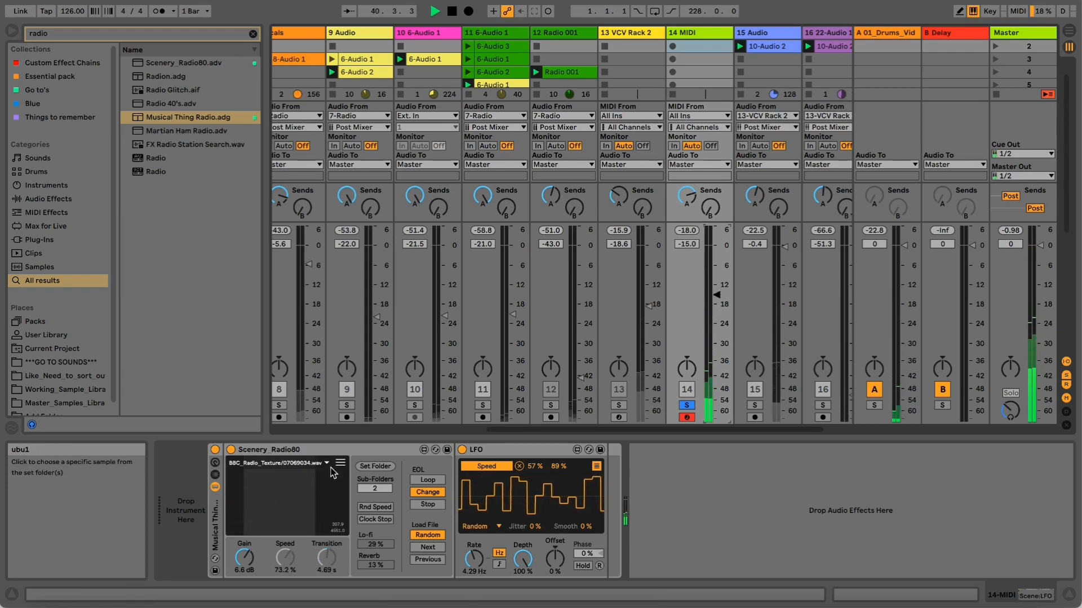
left_click(385, 519)
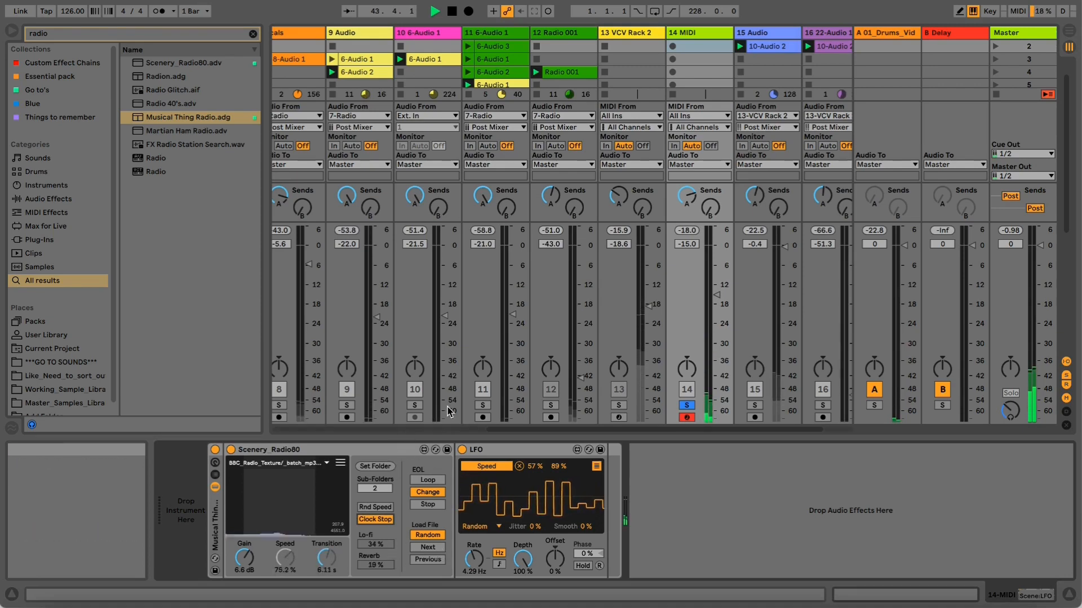
left_click_drag(717, 296, 717, 285)
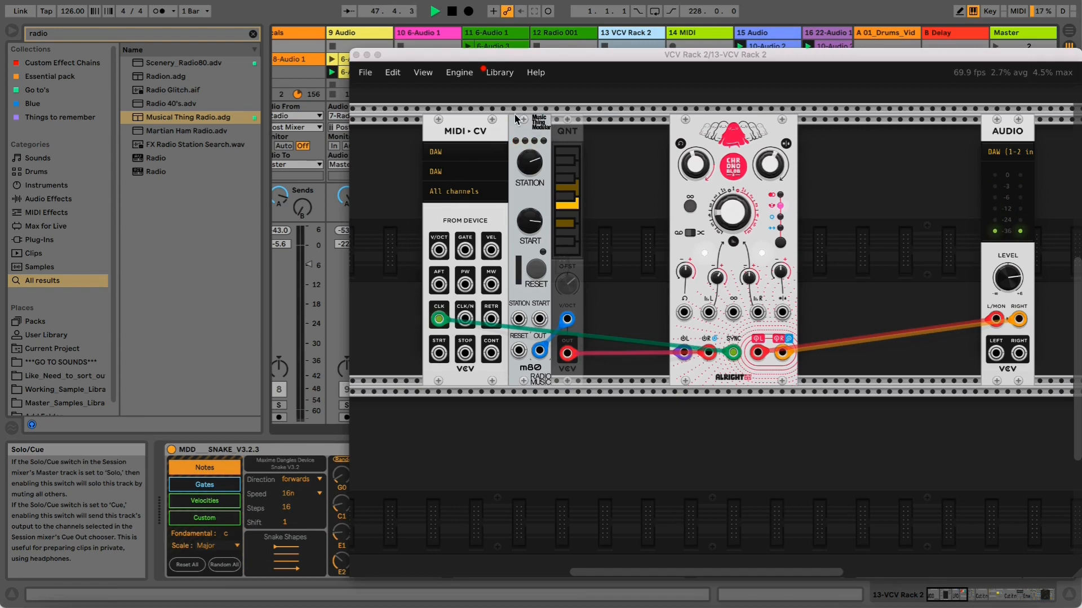
Step: Close the VCV Rack 2 window, unsolo the 14 MIDI track and lower its volume to -33.0 dB
left_click(356, 54)
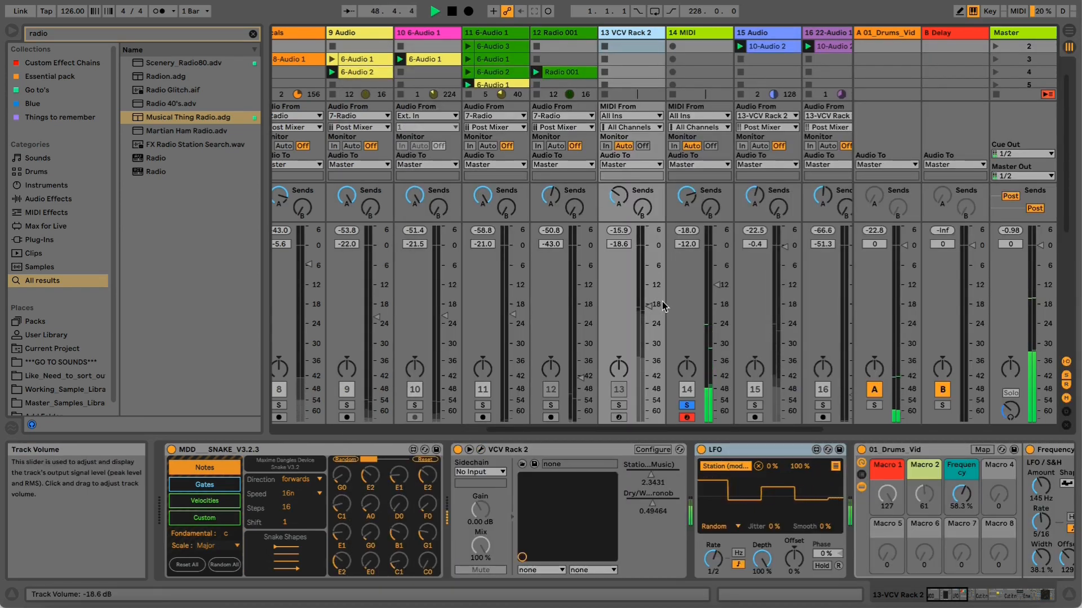
left_click_drag(717, 284, 717, 300)
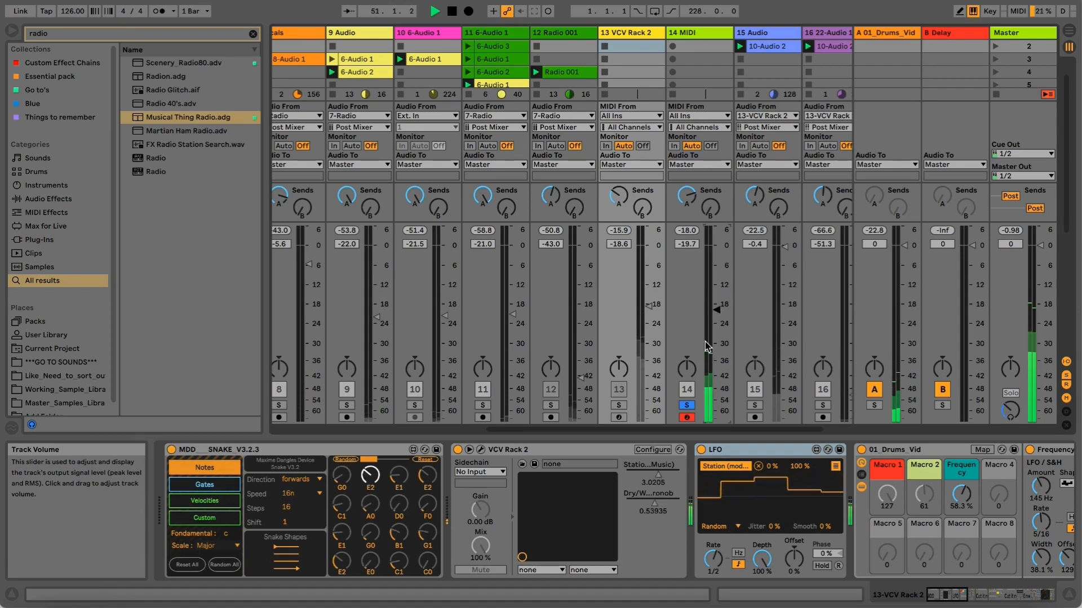
left_click(686, 405)
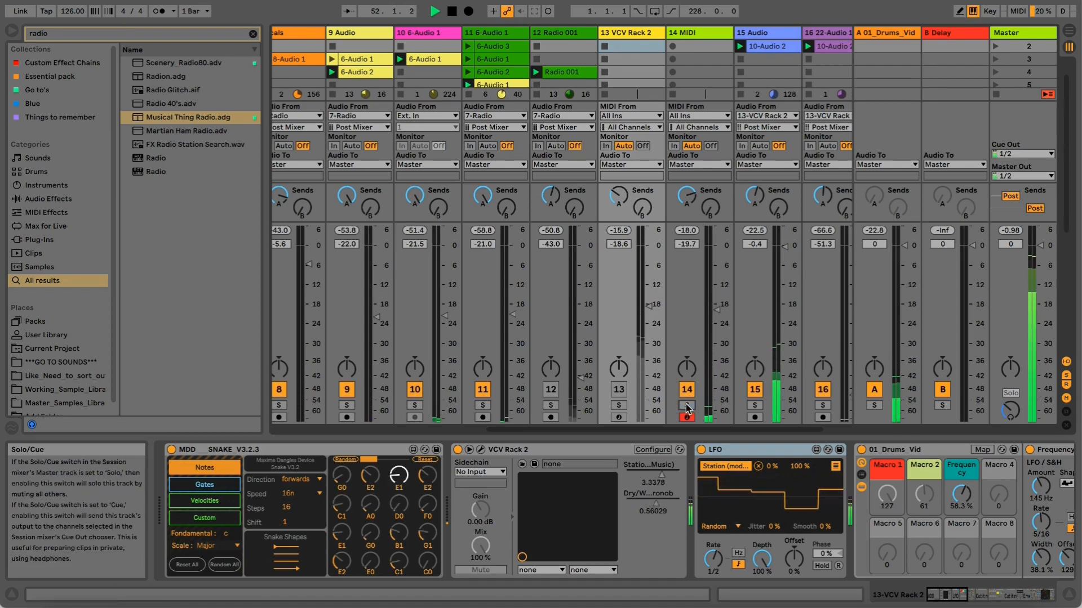
key("XF86AudioLowerVolume")
left_click_drag(716, 323, 716, 356)
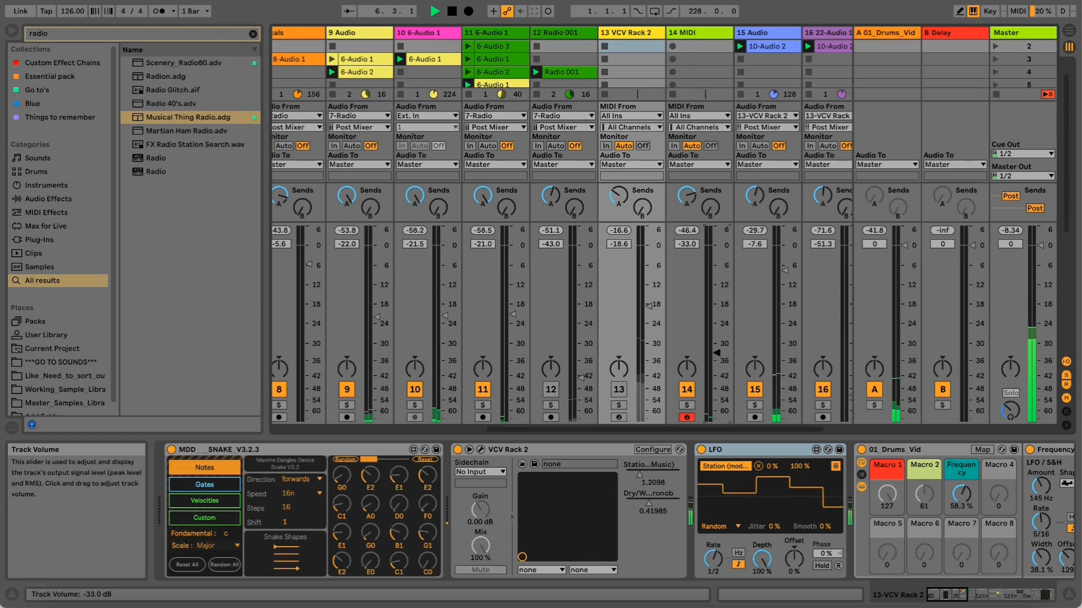
Step: Lower the 14 MIDI track's volume to -51.0 dB and the 15 Audio track's volume to -22.1 dB
left_click_drag(717, 347, 717, 347)
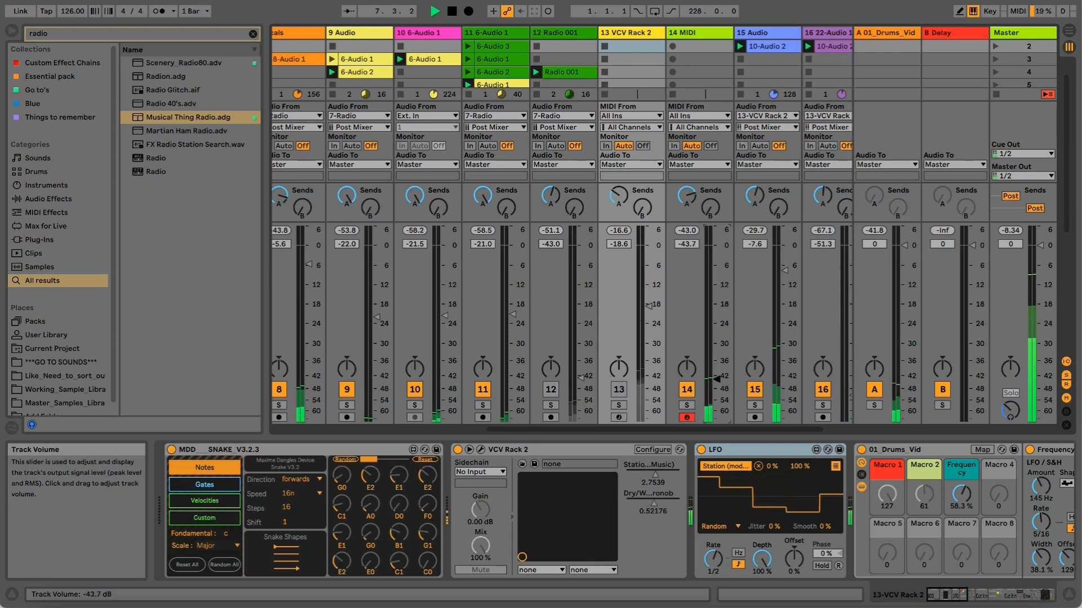
key("XF86AudioRaiseVolume")
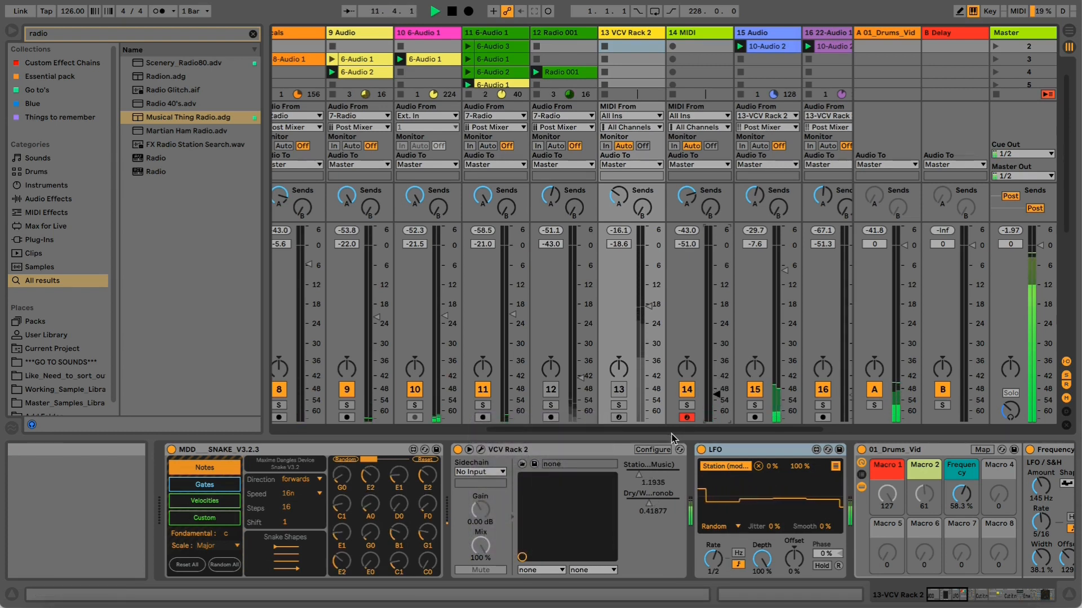
scroll(721, 326, "right", 2)
left_click_drag(724, 281, 716, 317)
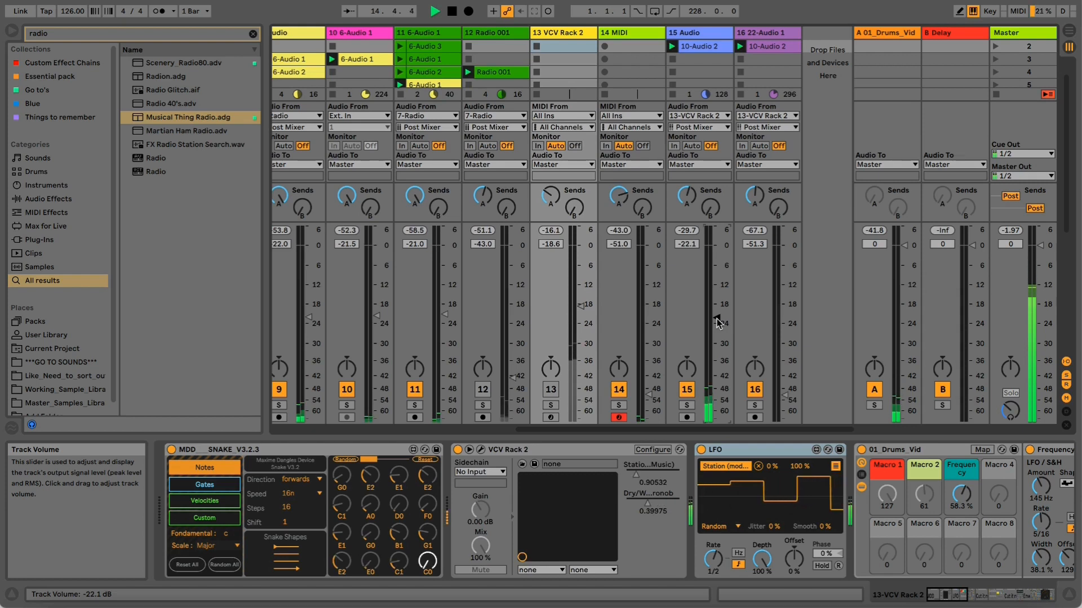
Step: Lower the 13 VCV Rack 2 track's volume to -33.9 dB and the 4 VCV Rack 2 track's volume to -32.9 dB
scroll(621, 434, "left", 2)
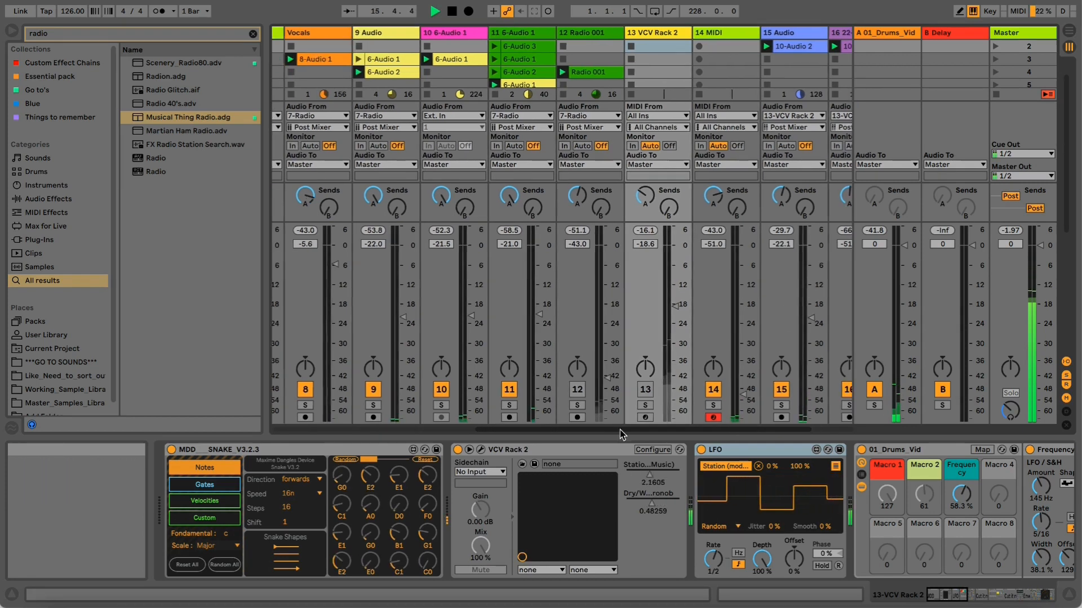
scroll(621, 434, "left", 2)
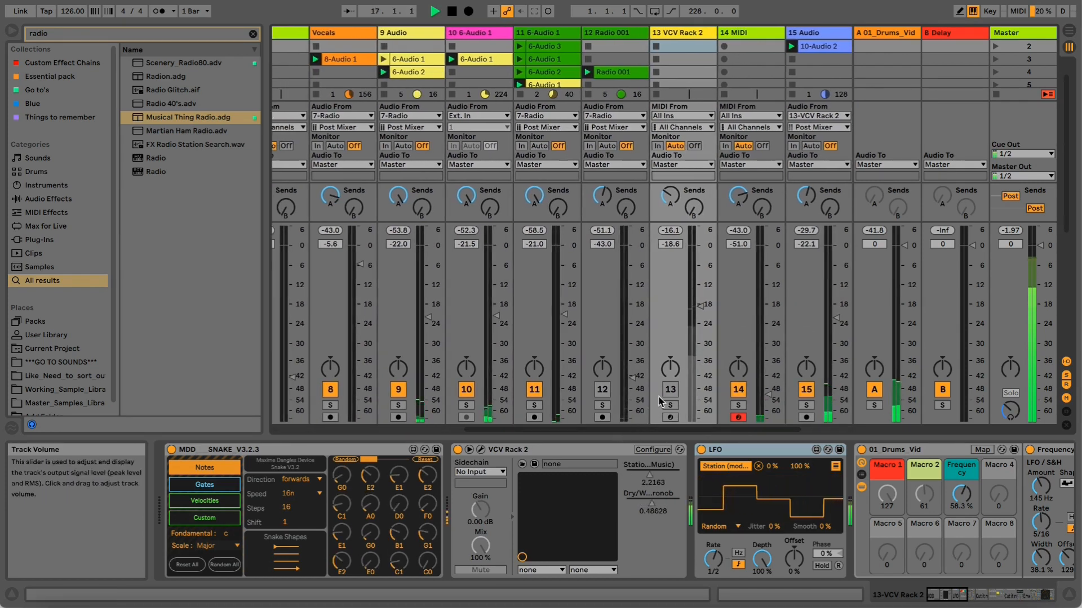
left_click_drag(699, 306, 700, 309)
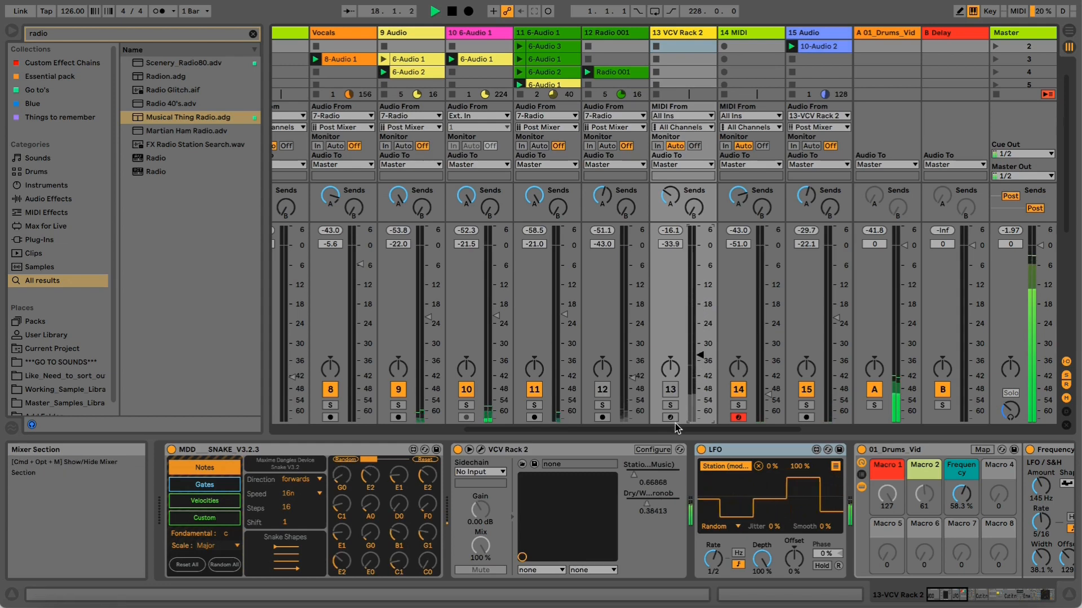
scroll(720, 430, "left", 4)
scroll(611, 419, "left", 8)
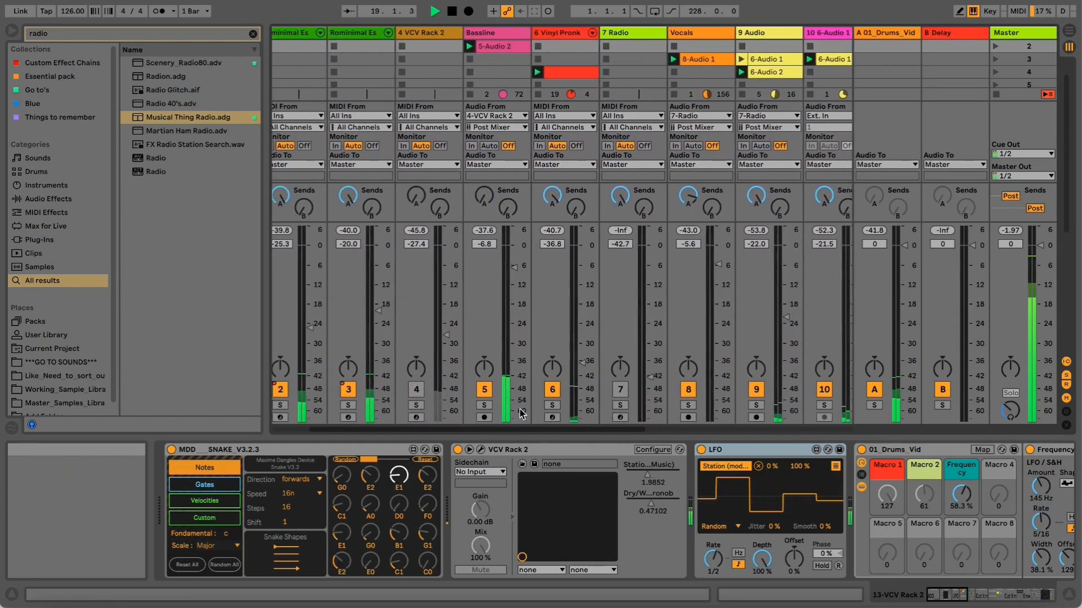
scroll(499, 406, "left", 2)
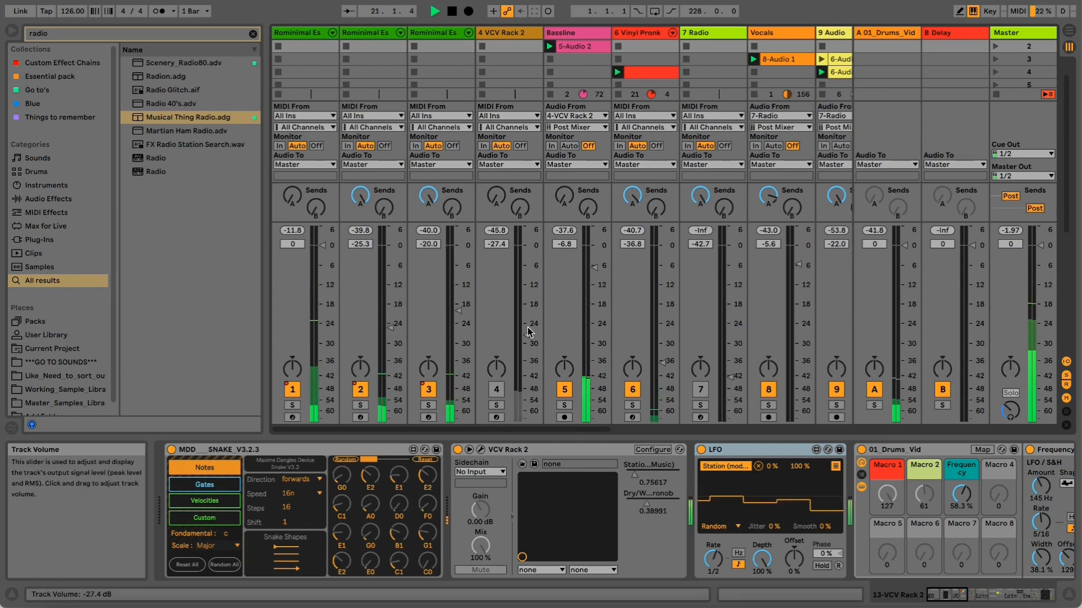
left_click_drag(527, 336, 530, 356)
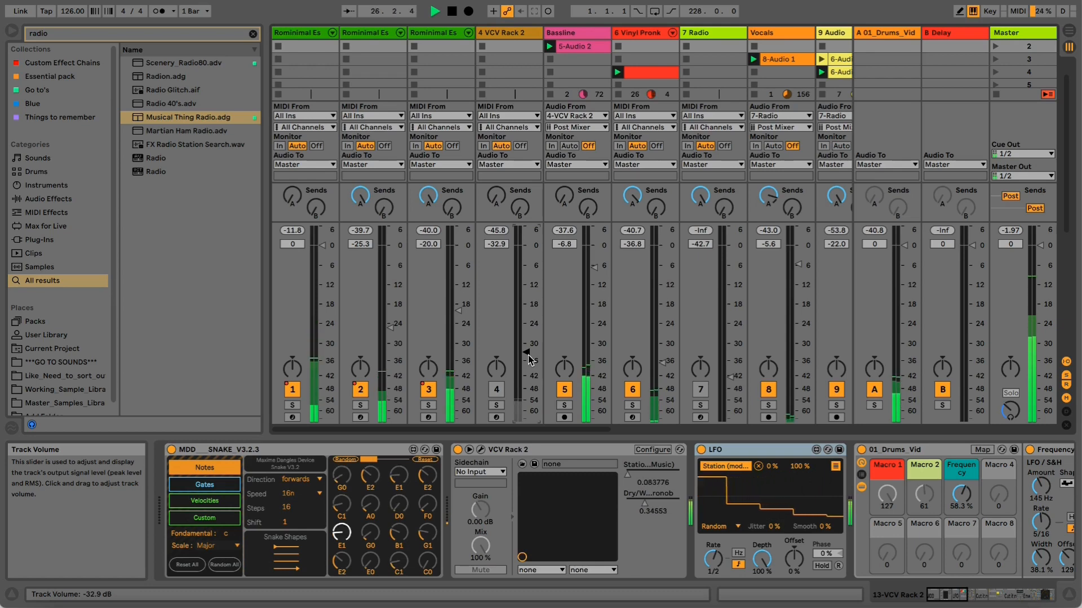
Step: Audition the Bassline and 4 VCV Rack 2 tracks in solo and inspect track 4's VCV Rack 2 patch
left_click_drag(437, 430, 716, 440)
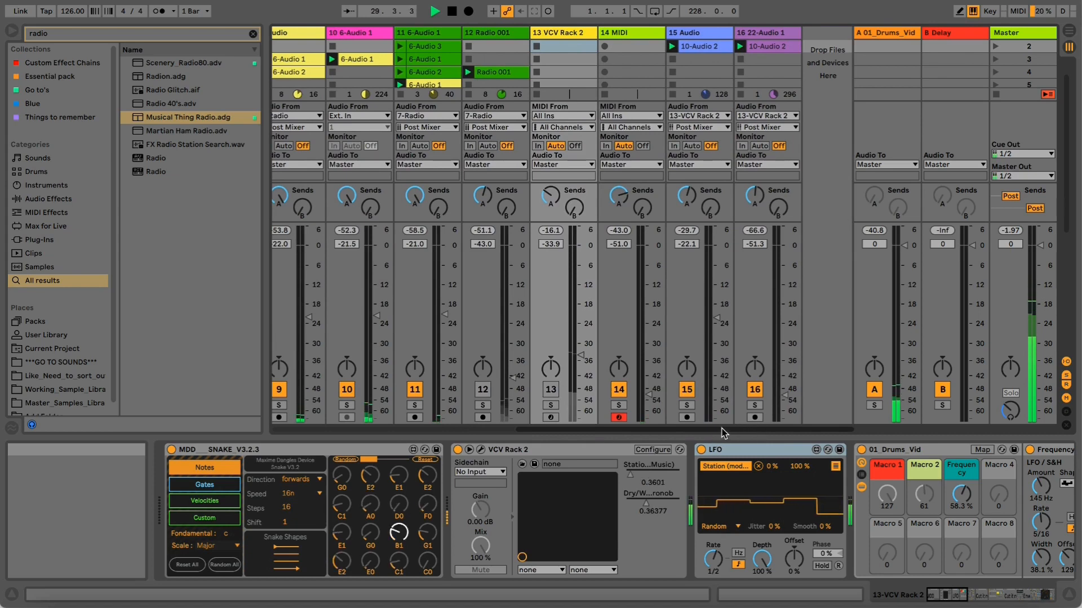
left_click_drag(679, 431, 458, 419)
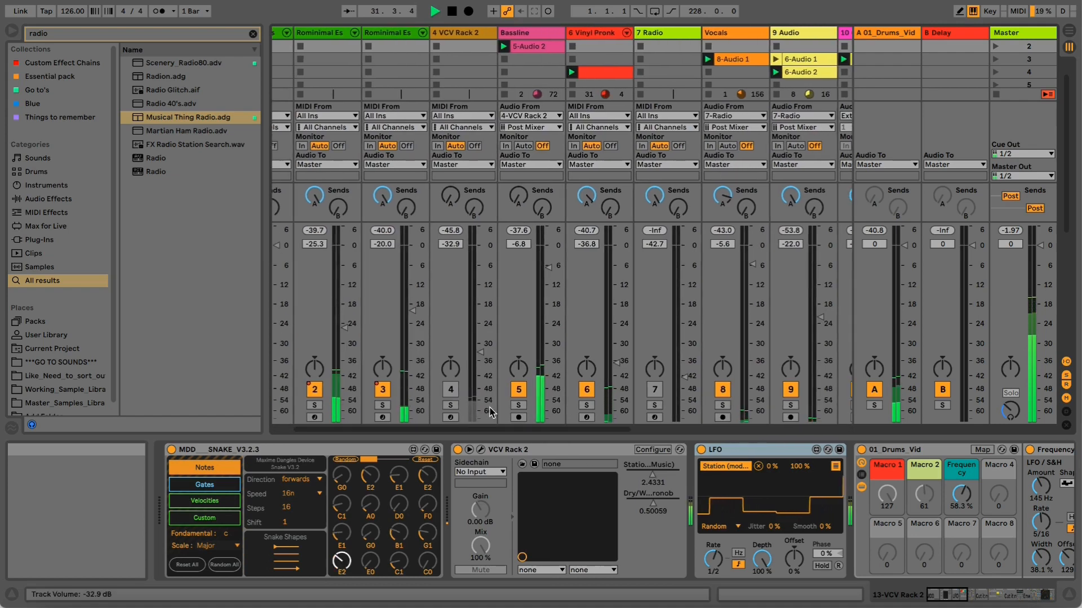
left_click(518, 405)
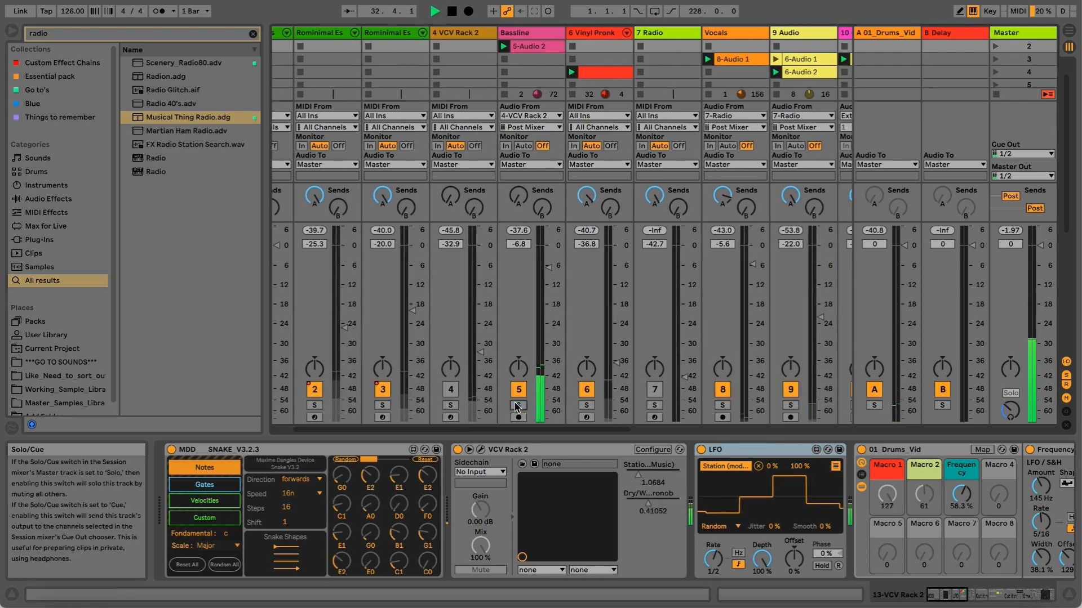
left_click(450, 405)
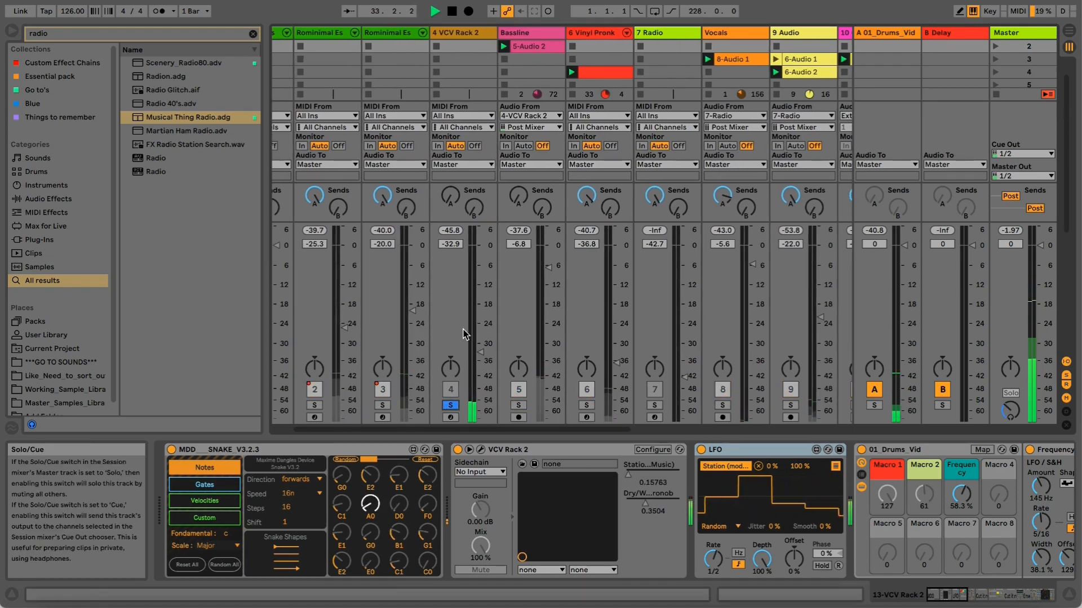
left_click(444, 33)
left_click(481, 450)
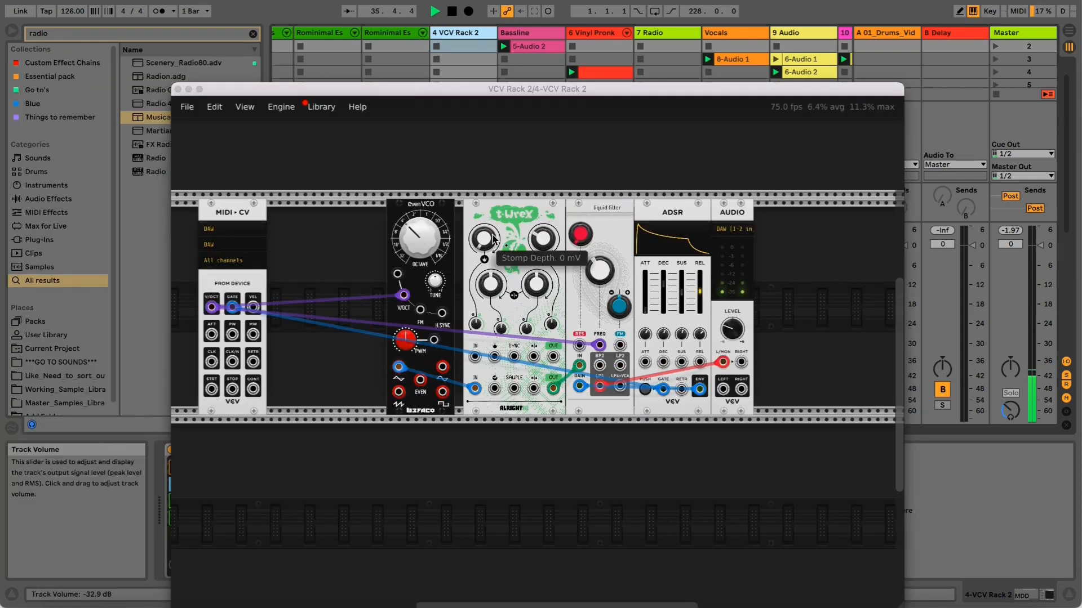
left_click(178, 89)
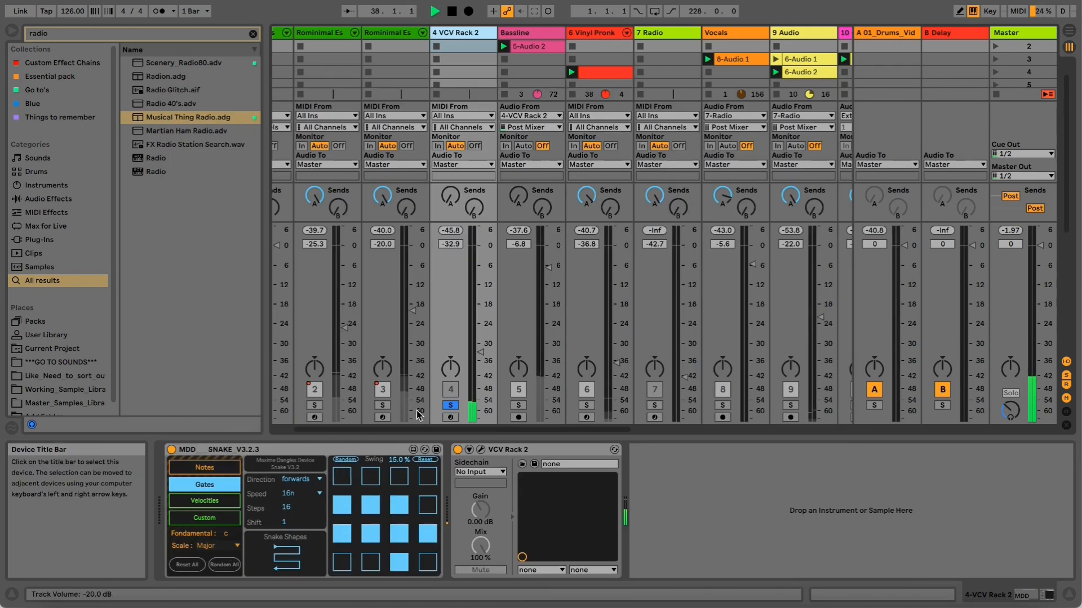
left_click(451, 406)
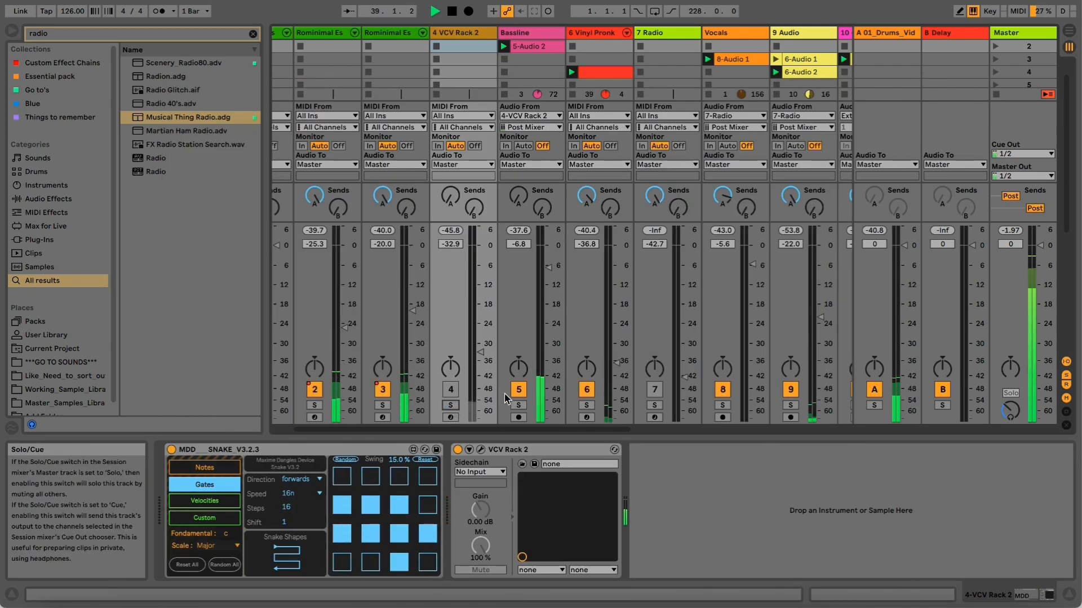
Step: Listen to the Bassline and 6 Vinyl Pronk tracks in solo, ending with all tracks unsoloed
left_click(518, 406)
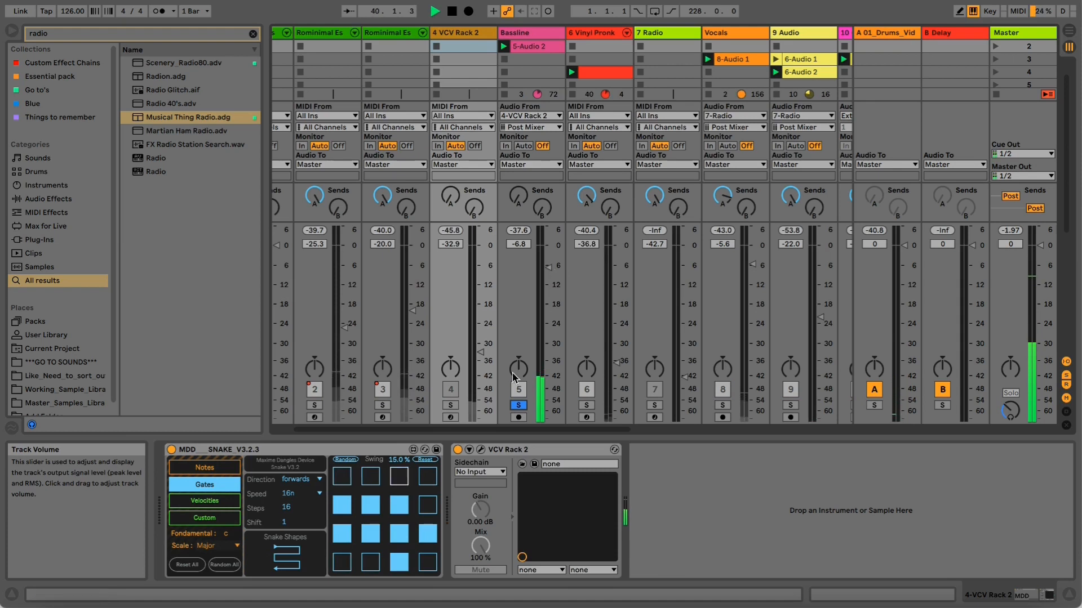
left_click(586, 406)
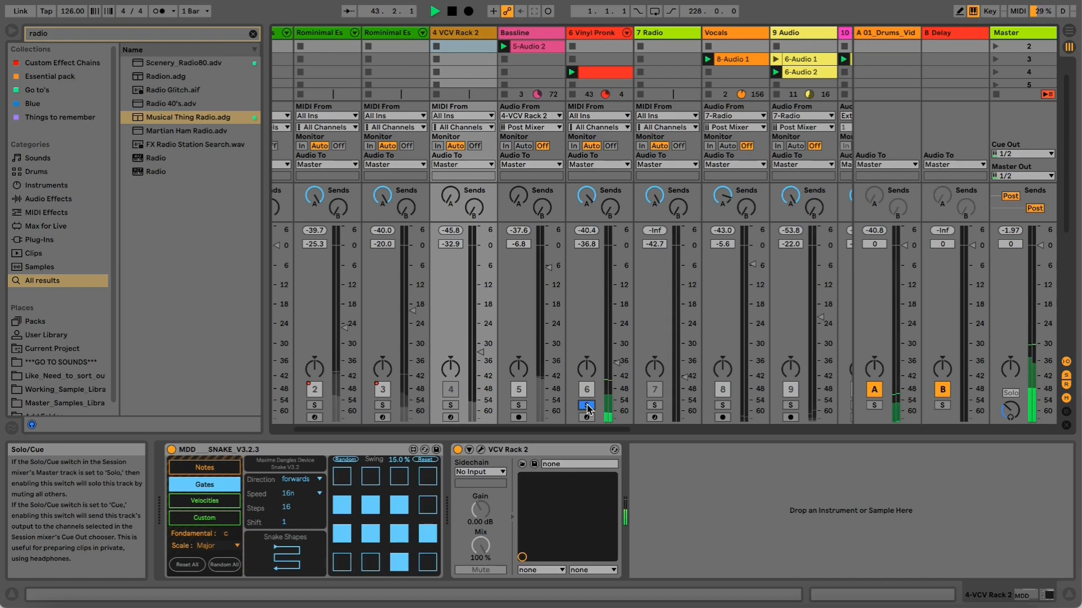
left_click(586, 405)
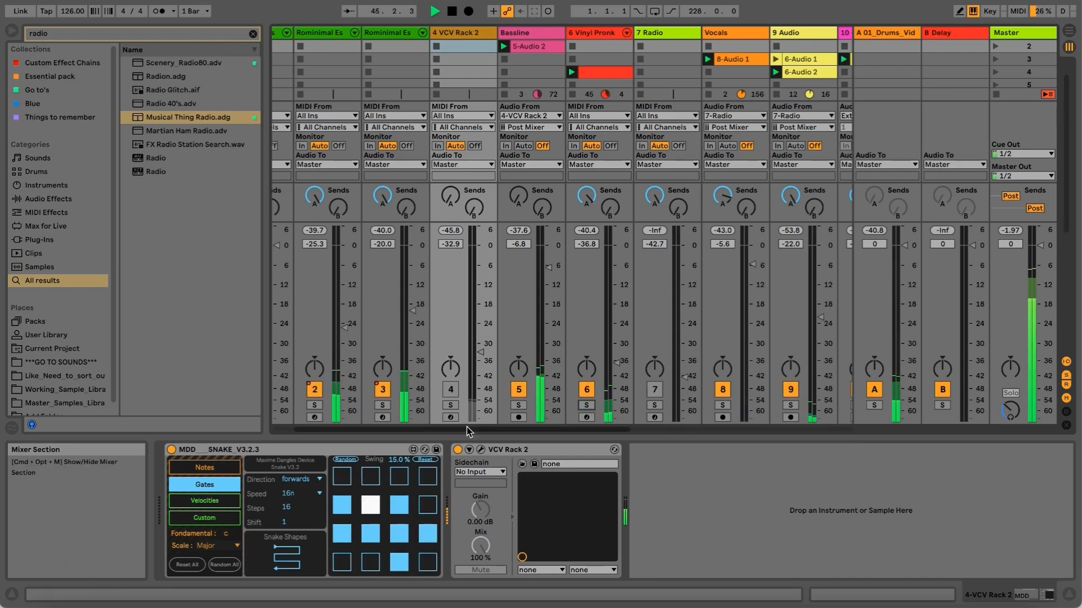
Step: Inspect the macros and drum patterns on the first Rominimal Essentials track
left_click_drag(468, 430, 417, 424)
left_click(315, 33)
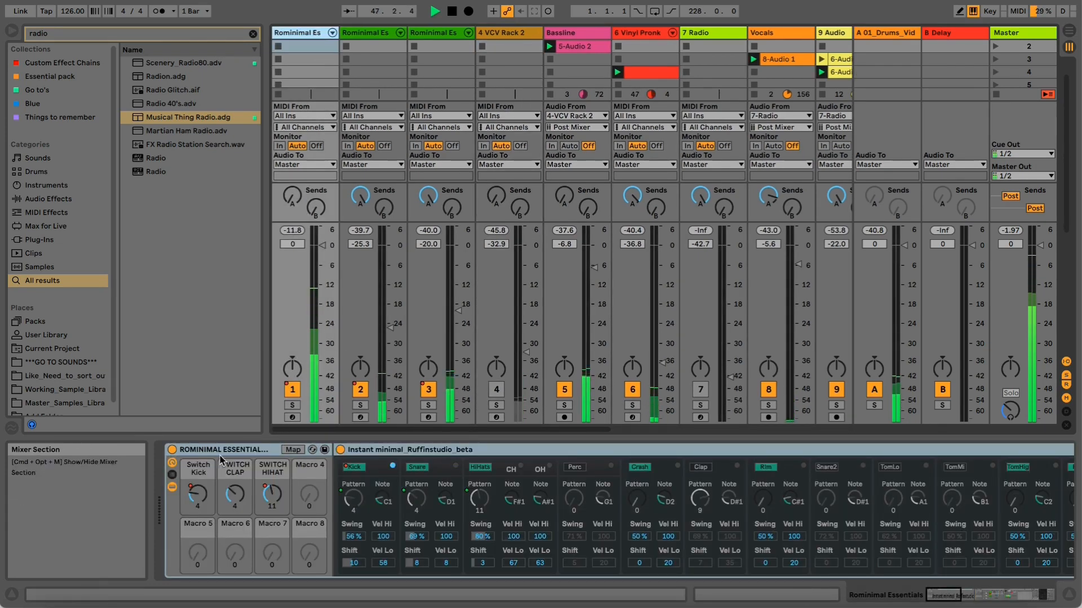
mouse_move(204, 501)
left_mouse_down()
mouse_move(204, 487)
mouse_move(204, 501)
left_mouse_up()
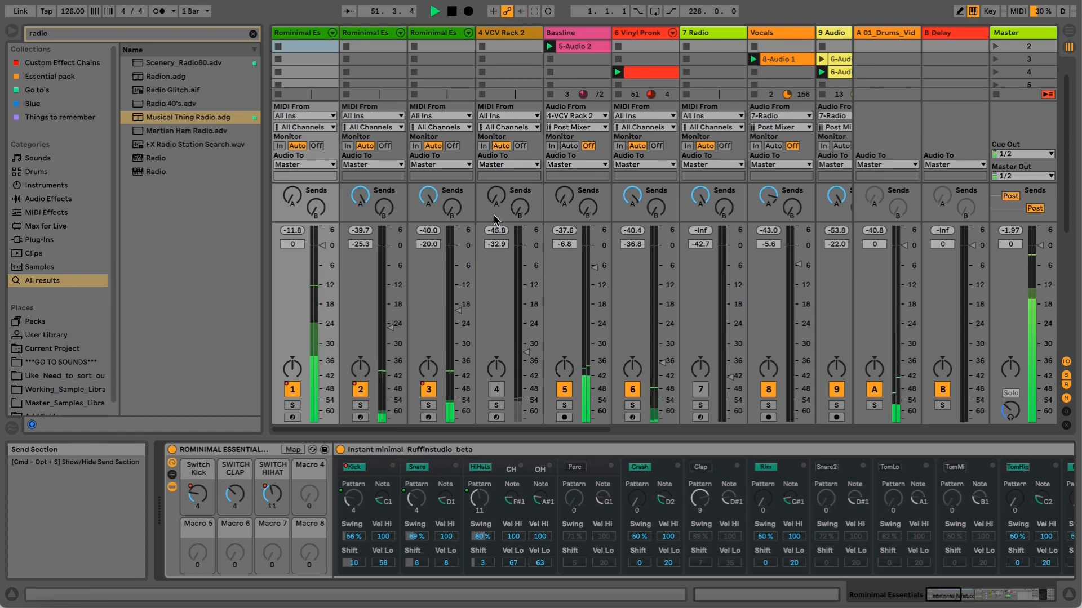
Step: Check the 14 MIDI track and its Scenery_Radio80 device in Arrangement View, and view the 7 Radio track's devices in Session View
key("Tab")
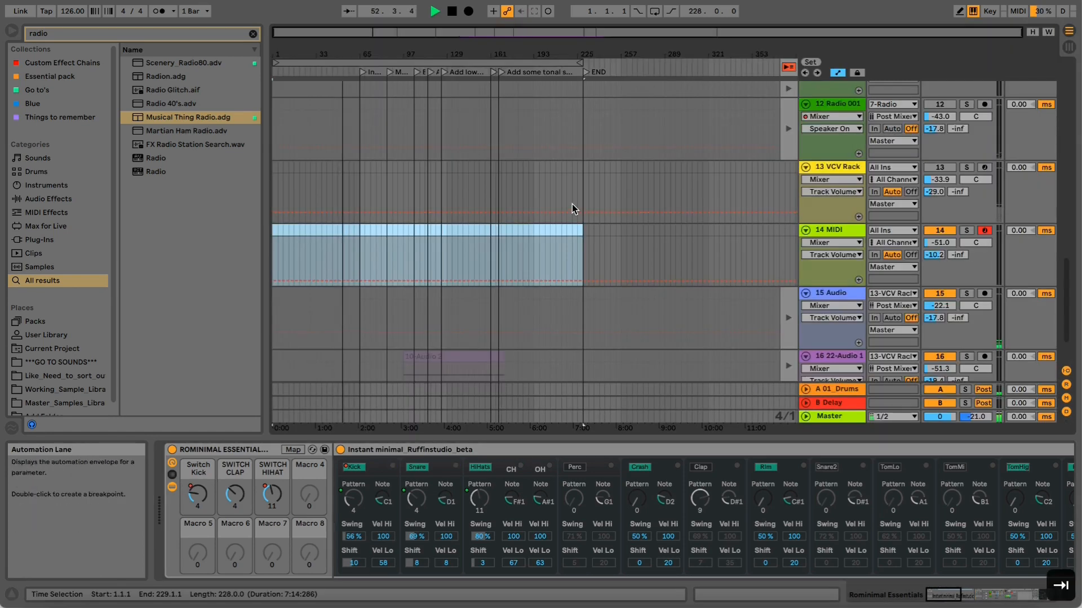
scroll(823, 298, "down", 1)
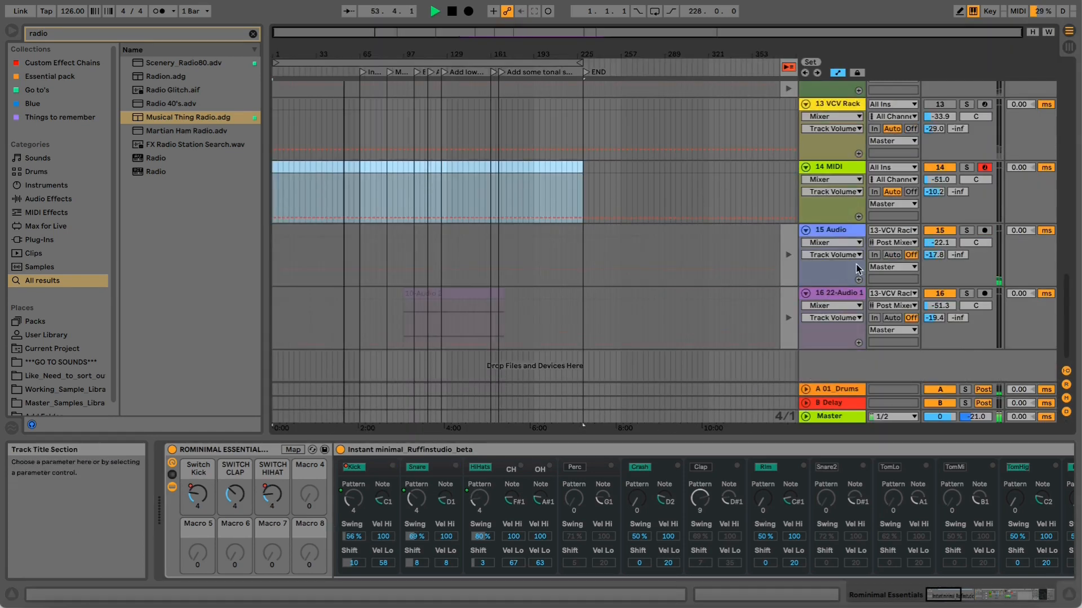
left_click(966, 168)
left_click(967, 168)
left_click(842, 167)
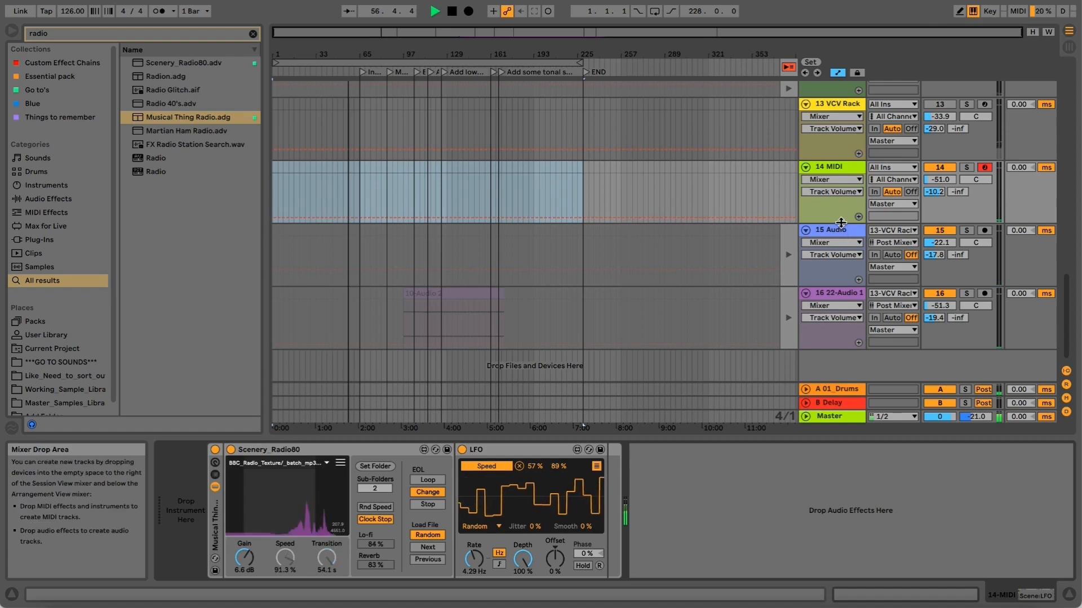
key("Tab")
left_click(695, 34)
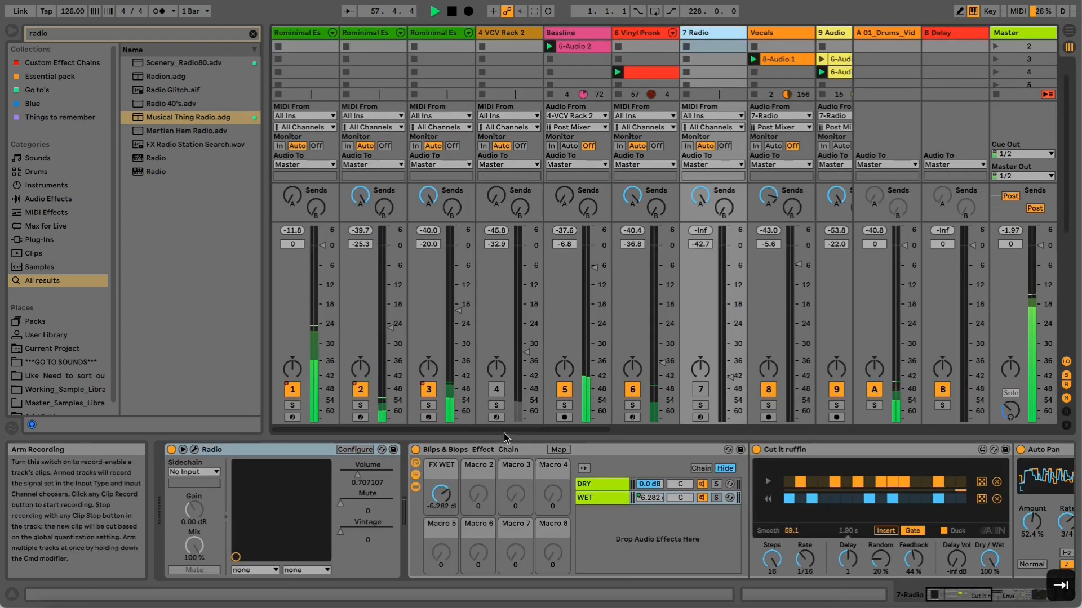
left_click_drag(504, 431, 729, 437)
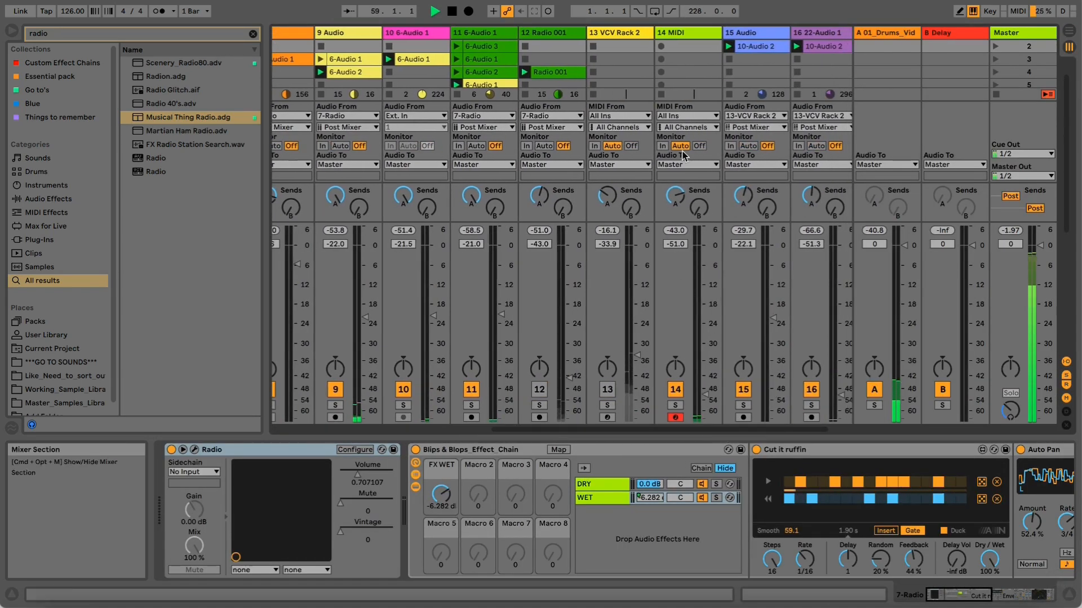
Step: Add an audio track after 14 MIDI with 14-MIDI as its input, and record a clip of about 17 bars in scene 4
left_click(701, 35)
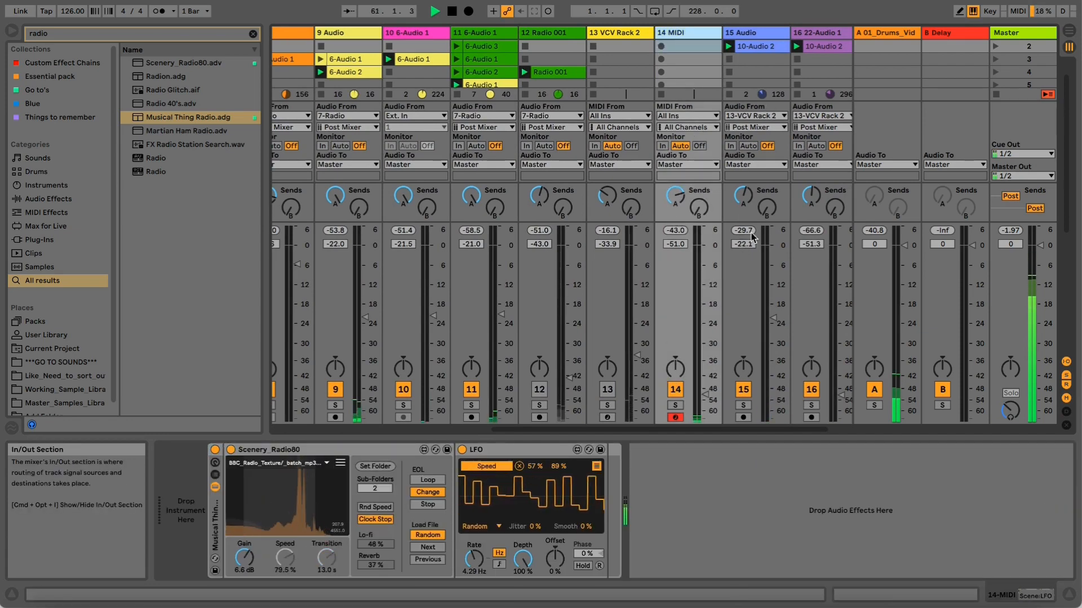
left_click(755, 116)
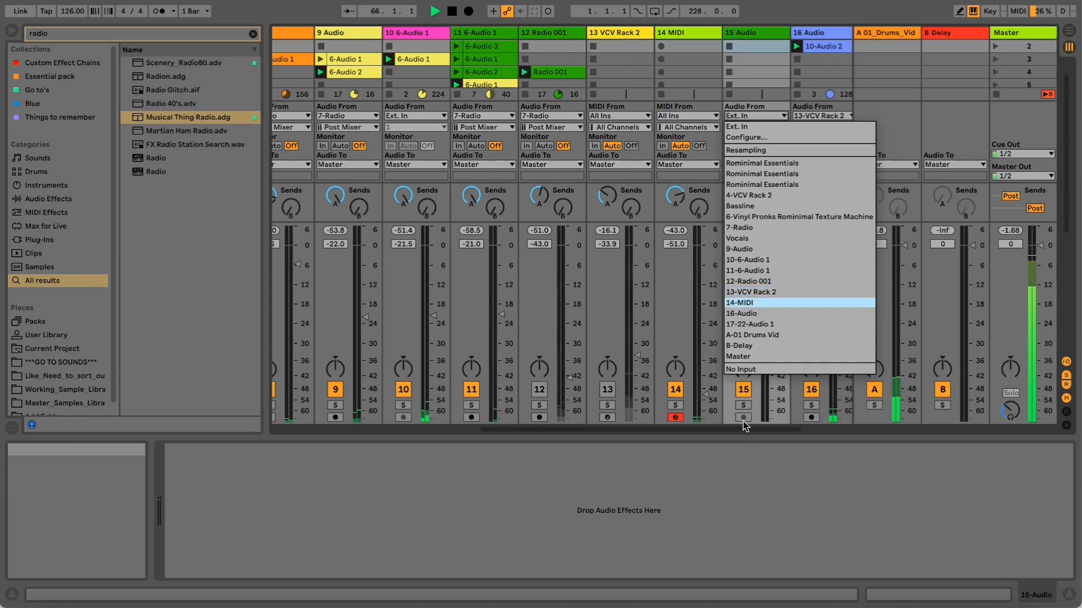
key("Return")
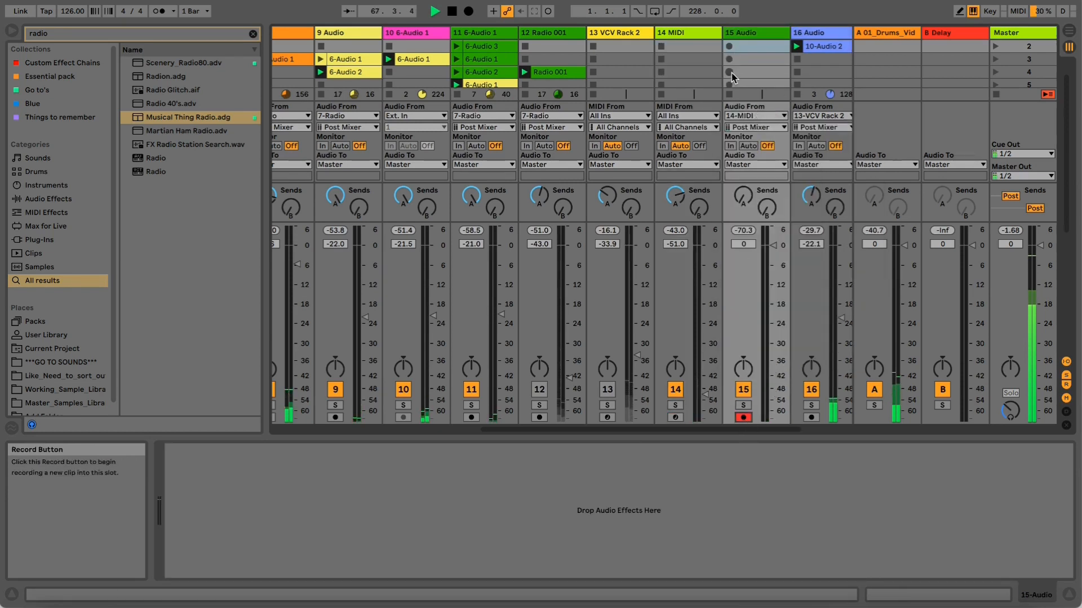
left_click(781, 72)
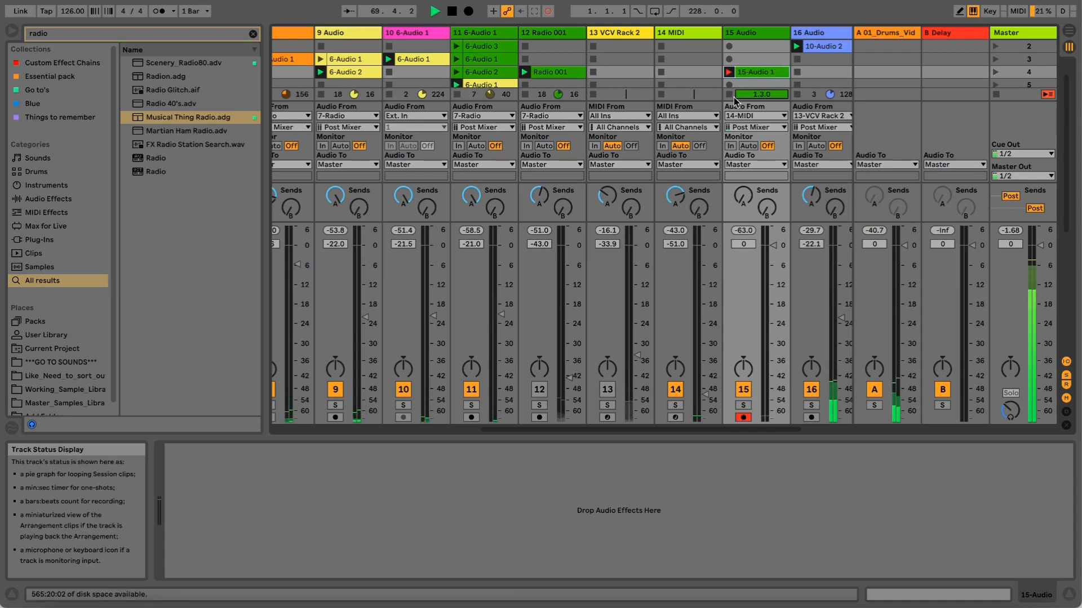
key("Tab")
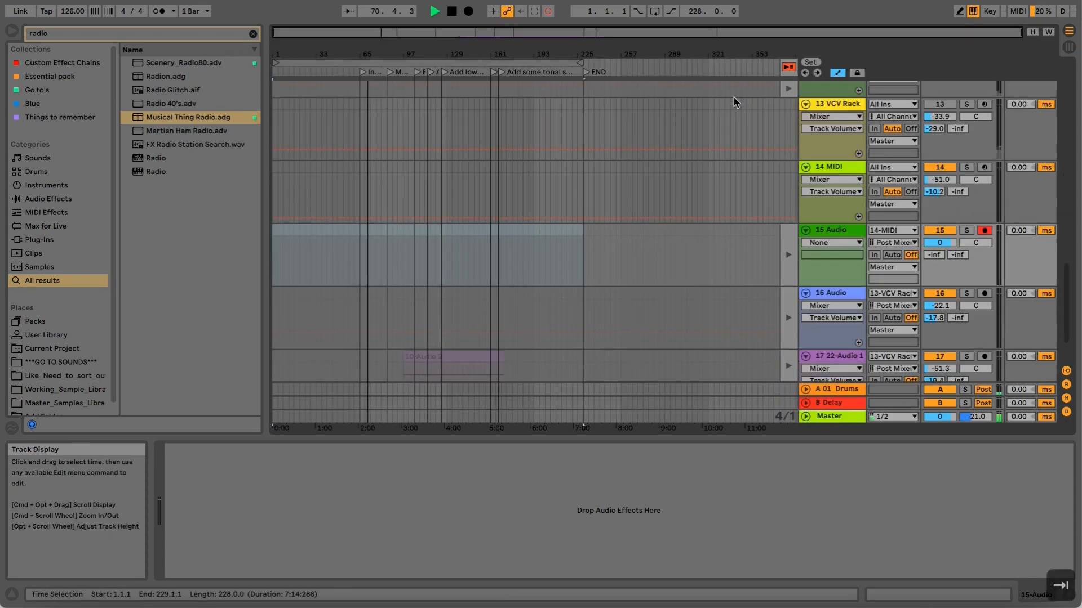
key("Tab")
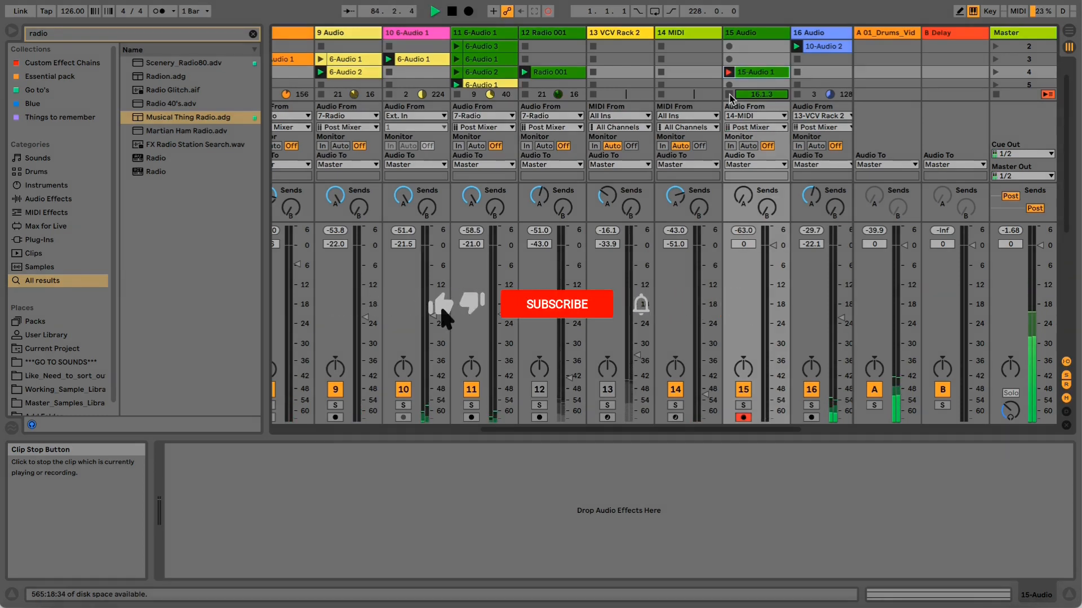
left_click(729, 95)
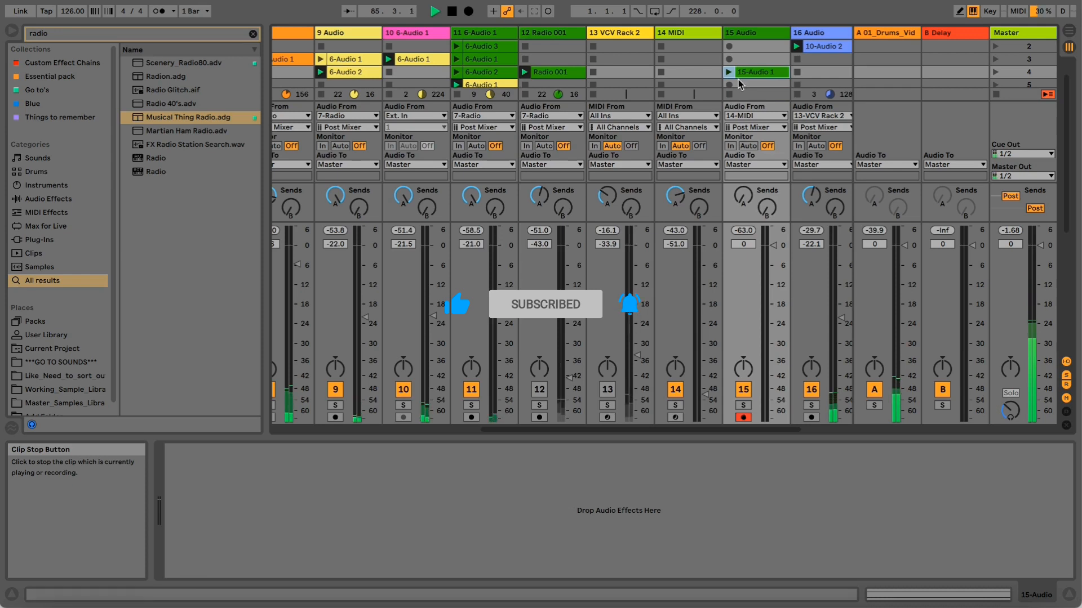
Step: Open the recorded 15-Audio 1 clip and raise its gain to 8.94 dB
double_click(746, 73)
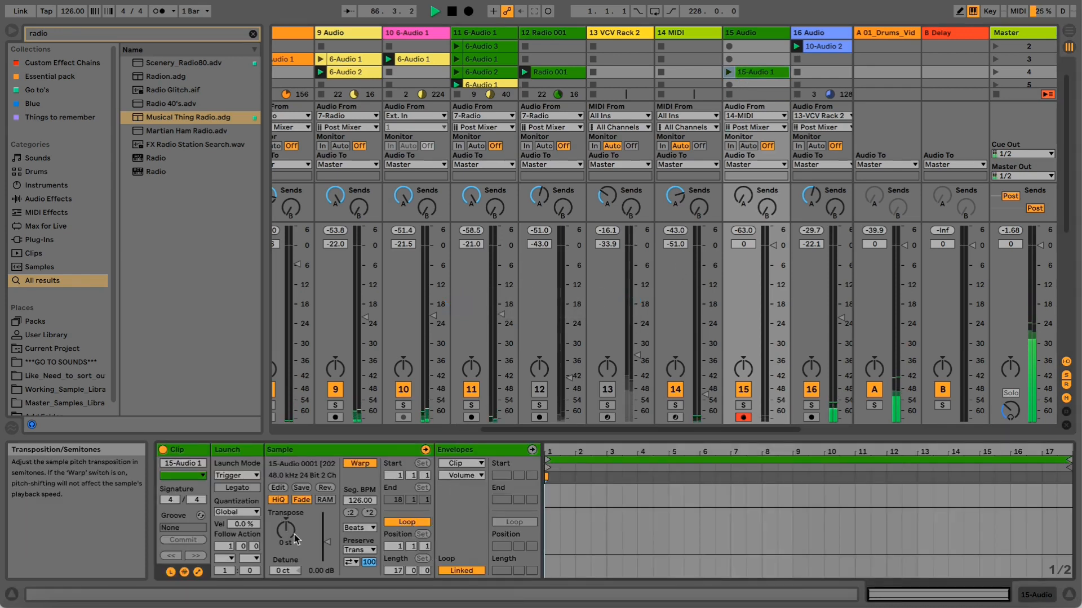
left_click_drag(327, 542, 327, 532)
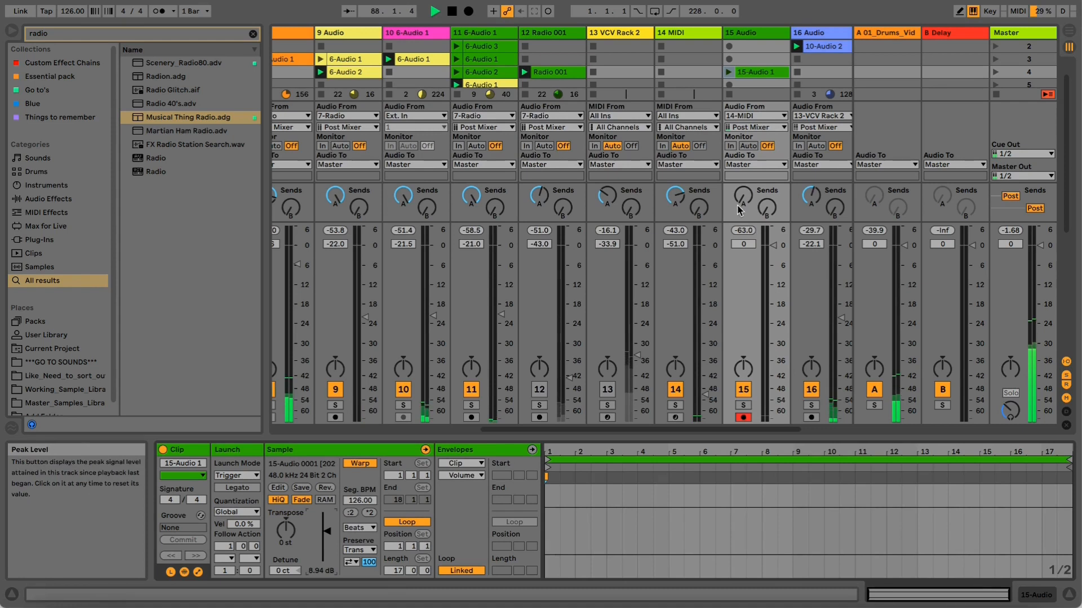
Step: Lower the 14 MIDI track's volume to -inf
left_click(694, 32)
left_click_drag(704, 394, 705, 401)
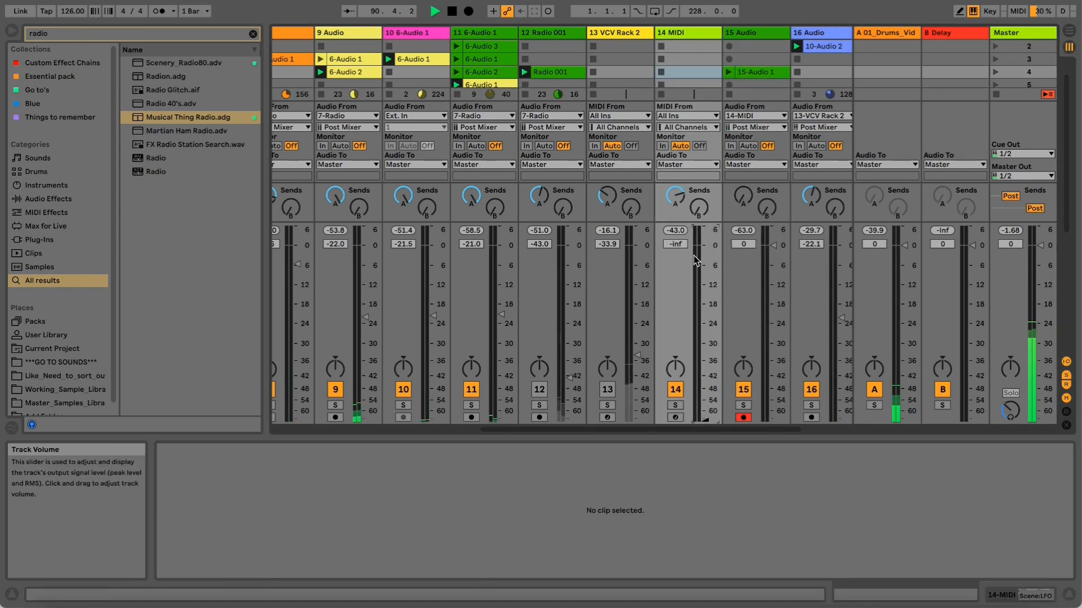
key("XF86AudioRaiseVolume")
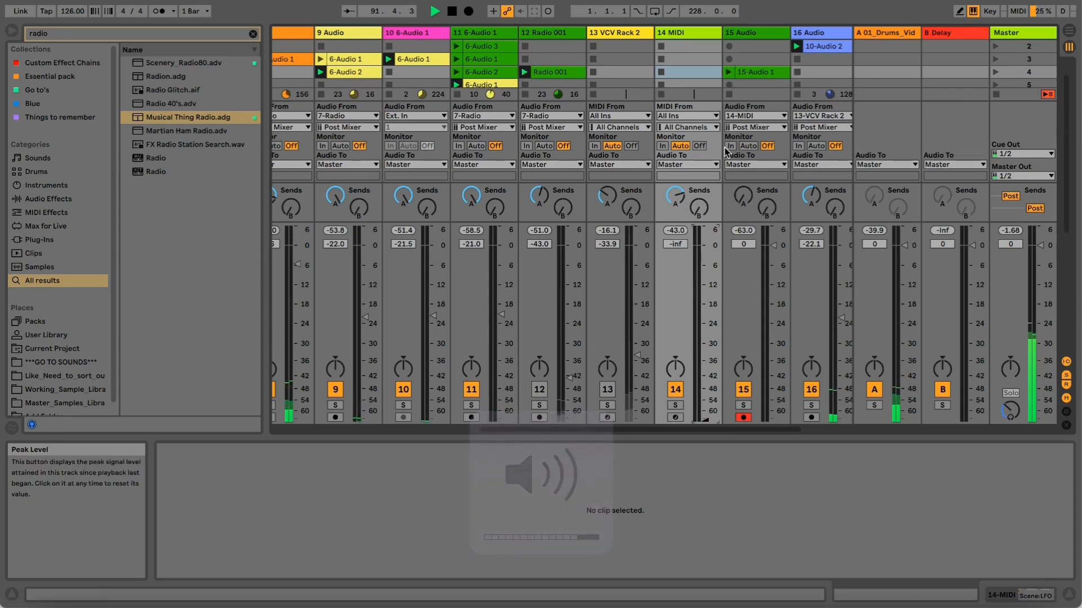
Step: Examine the first Rominimal track's automation in Arrangement View, zooming in from the Main Break in to the Add hihats locators
key("Tab")
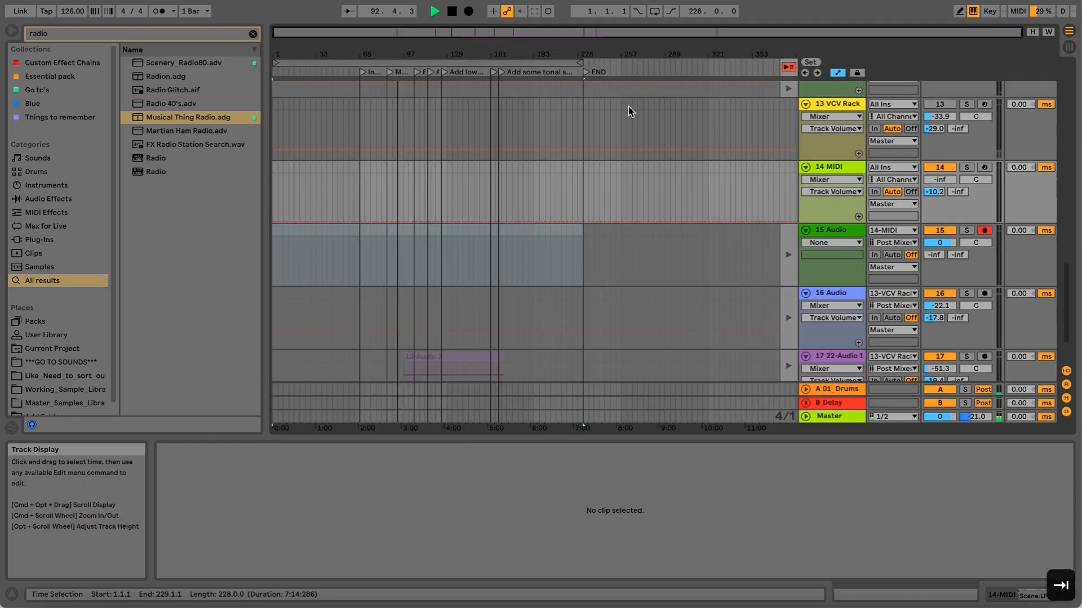
scroll(477, 171, "down", 2)
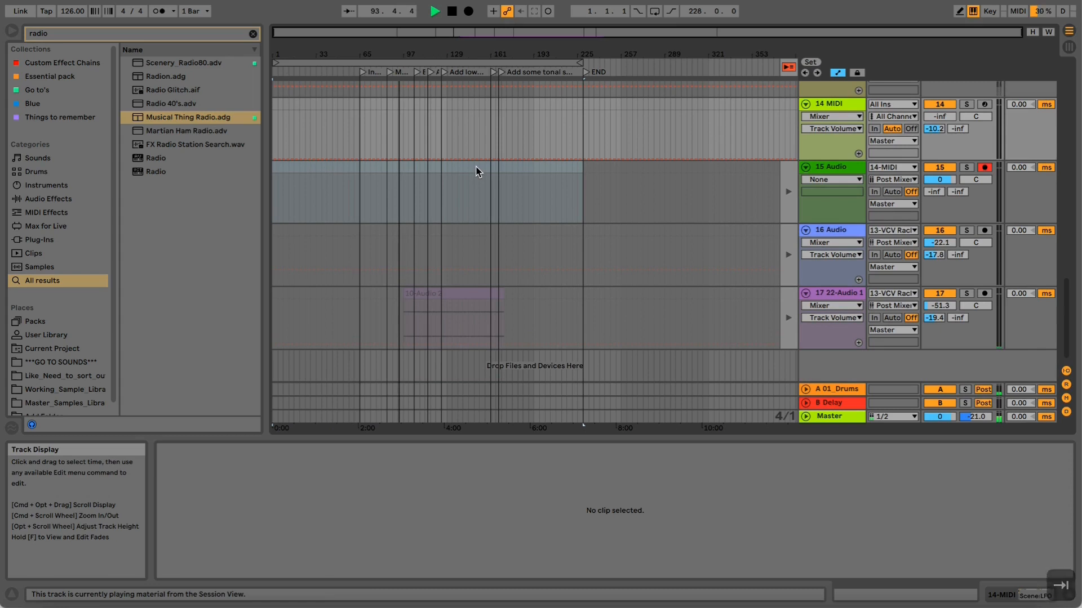
scroll(504, 149, "up", 15)
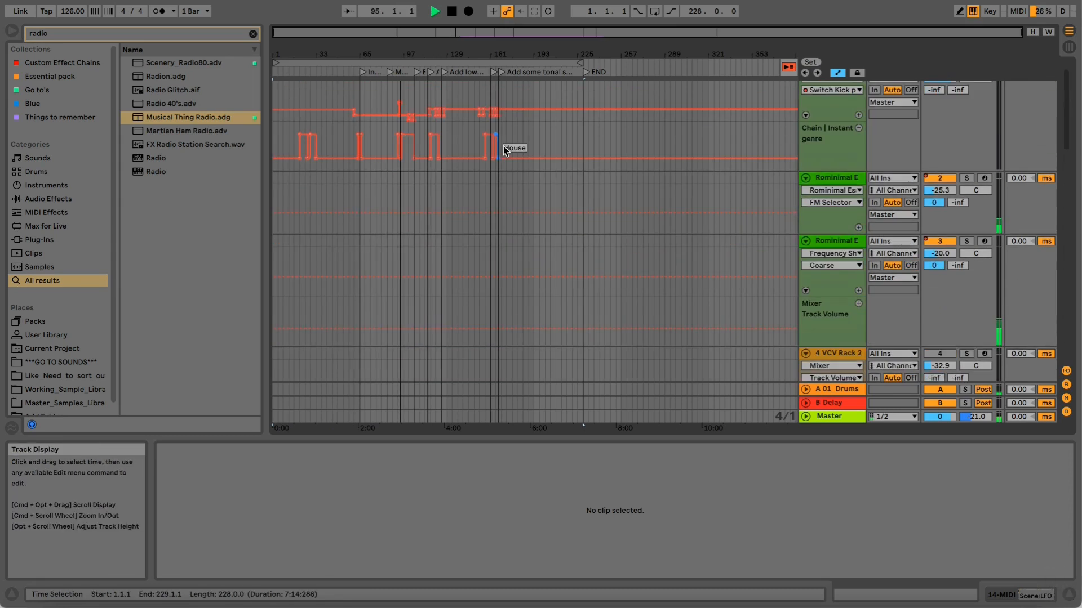
left_click_drag(448, 49, 540, 48)
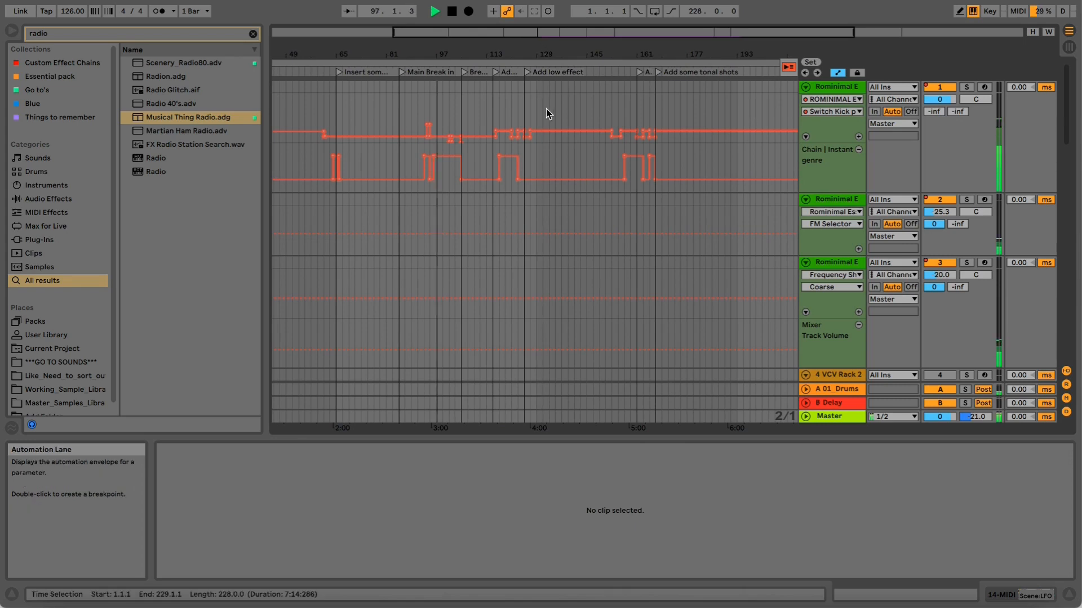
key("Tab")
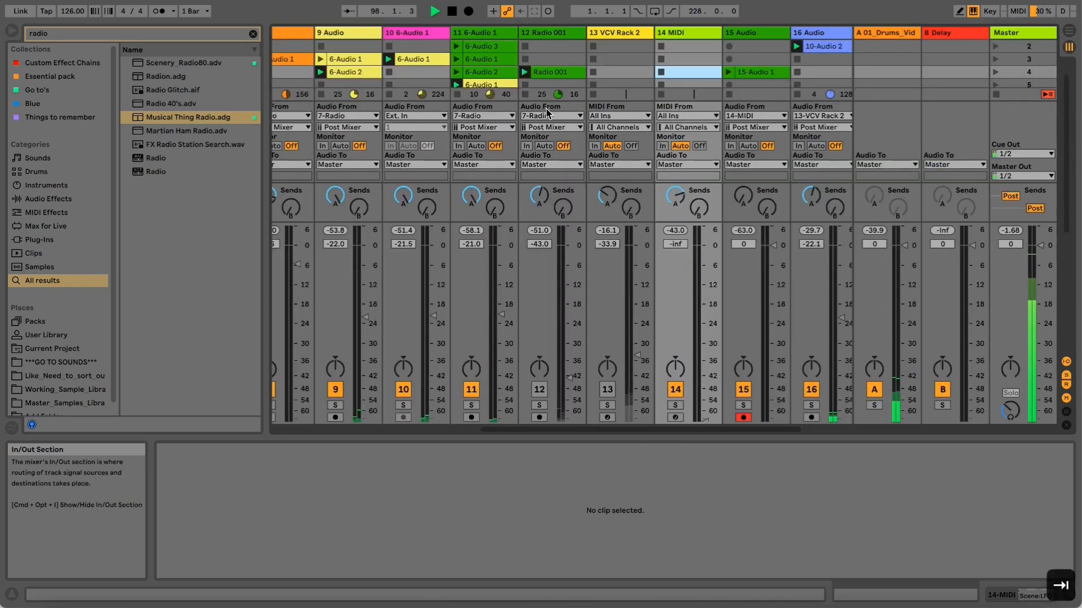
key("Tab")
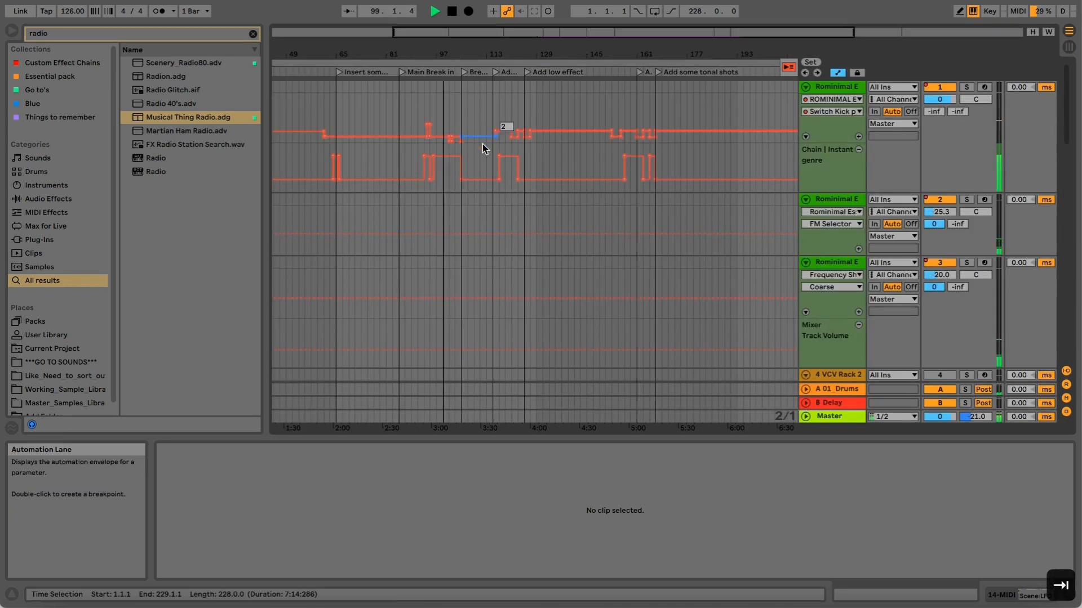
left_click_drag(453, 51, 541, 115)
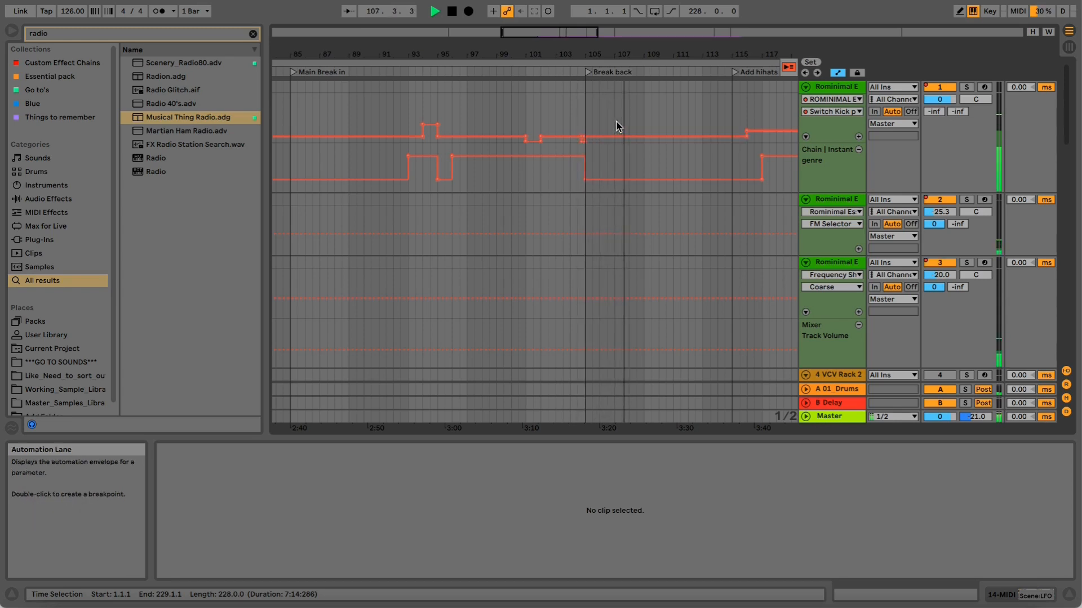
key("Tab")
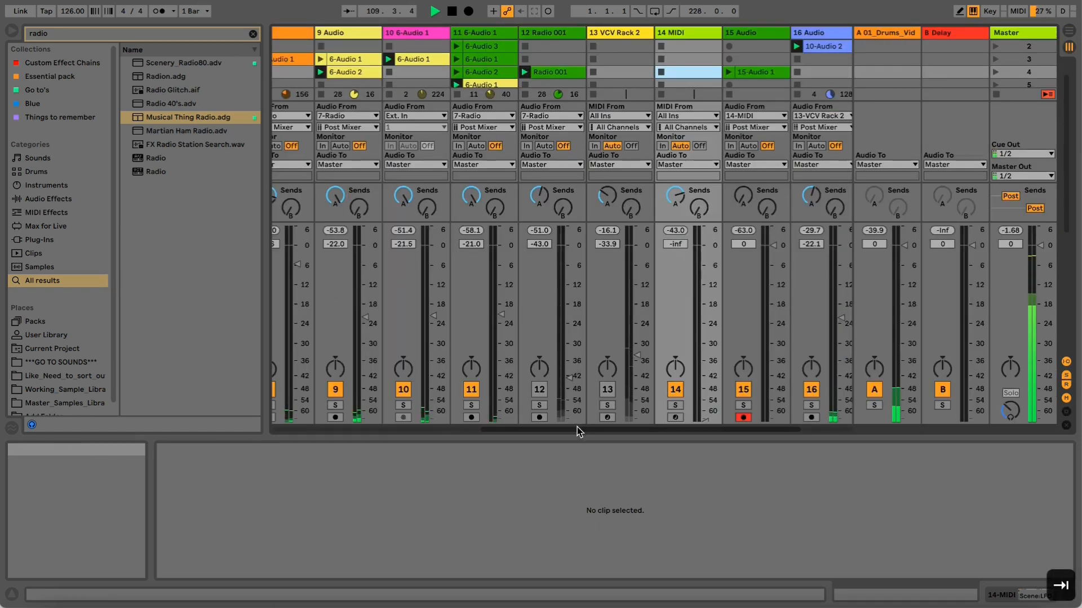
Step: Set the Master track volume to -0.6 dB and stop playback
left_click_drag(577, 427, 465, 428)
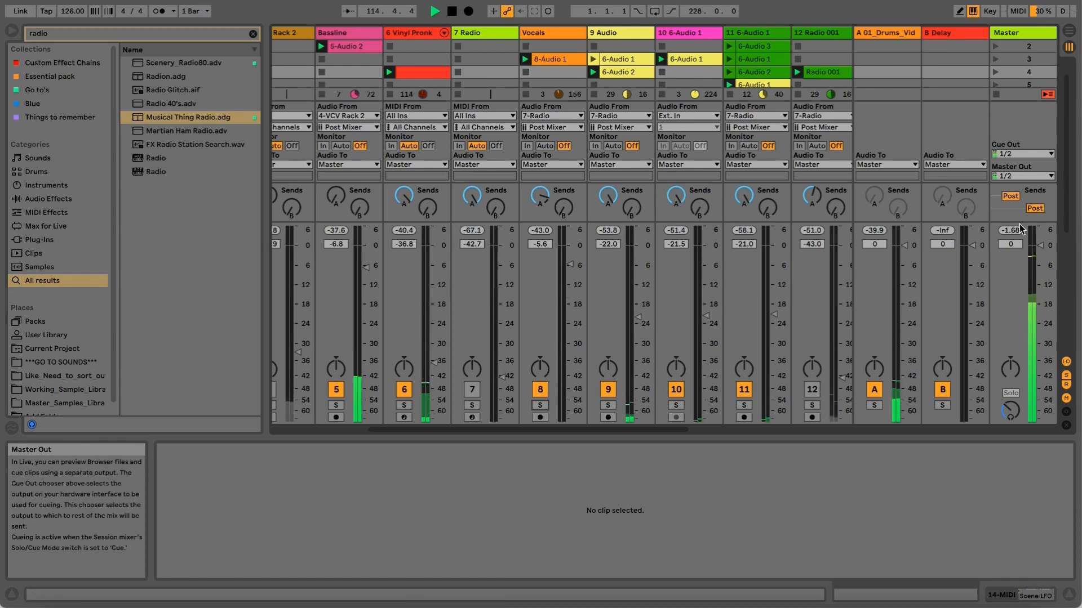
left_click_drag(1040, 245, 1039, 247)
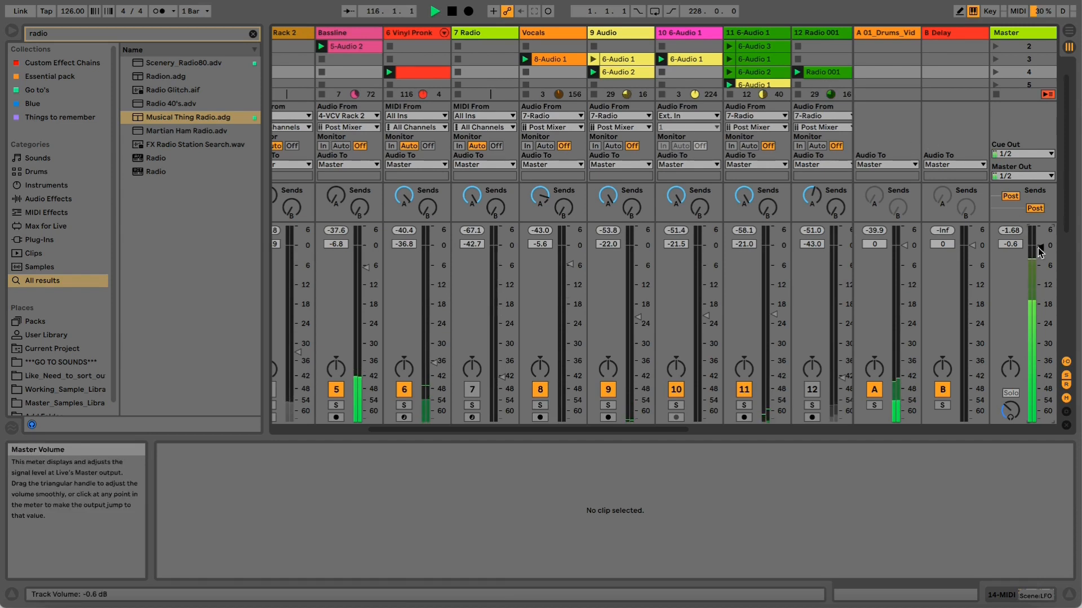
key("space")
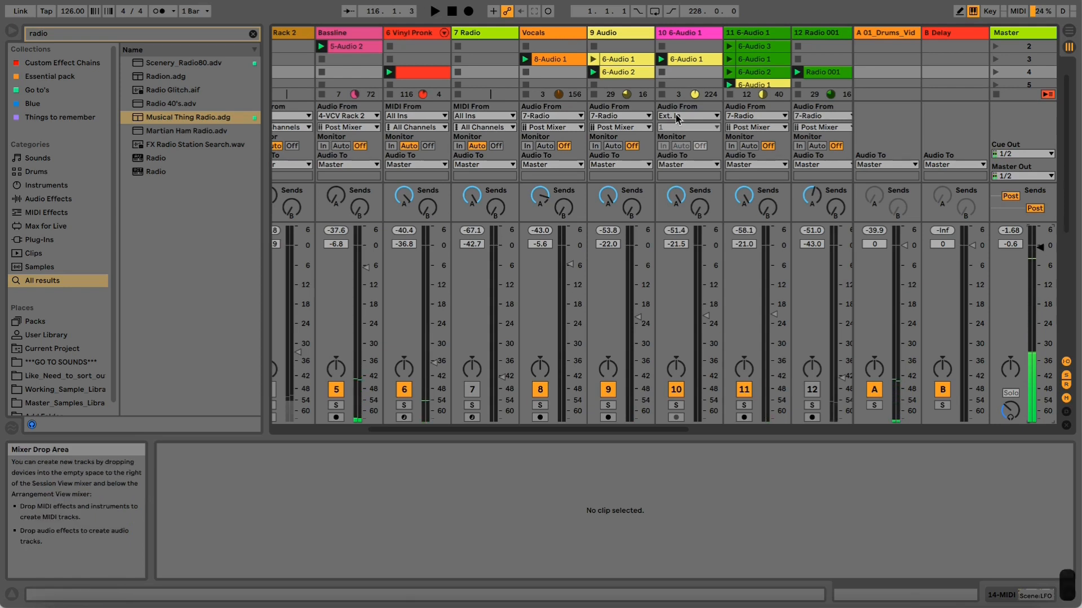
Step: View the devices on the 7 Radio track and check the Radio plug-in's window with its saved clips
double_click(468, 34)
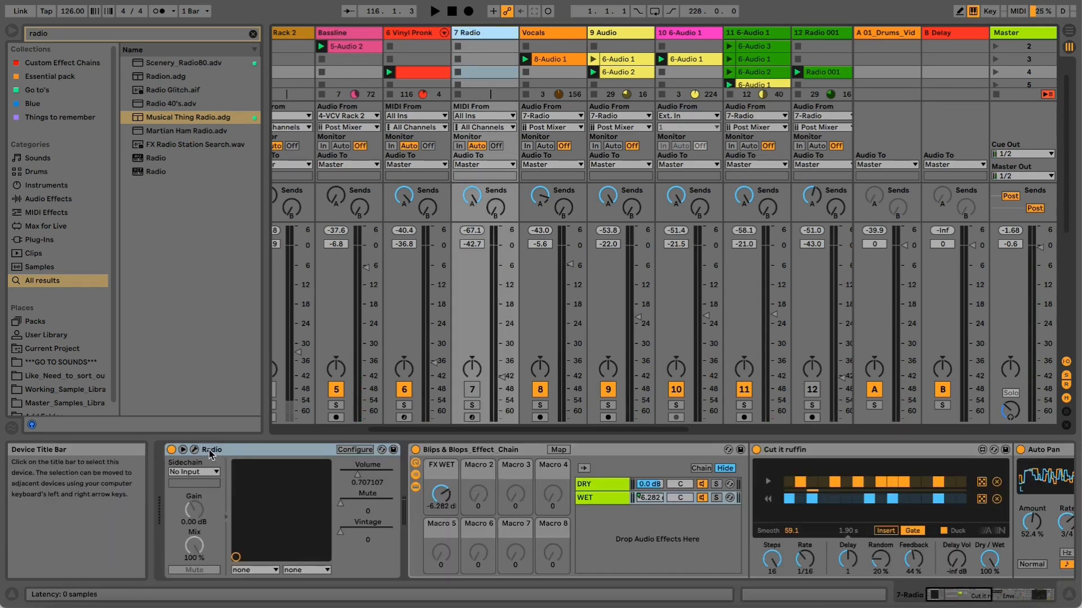
left_click(194, 450)
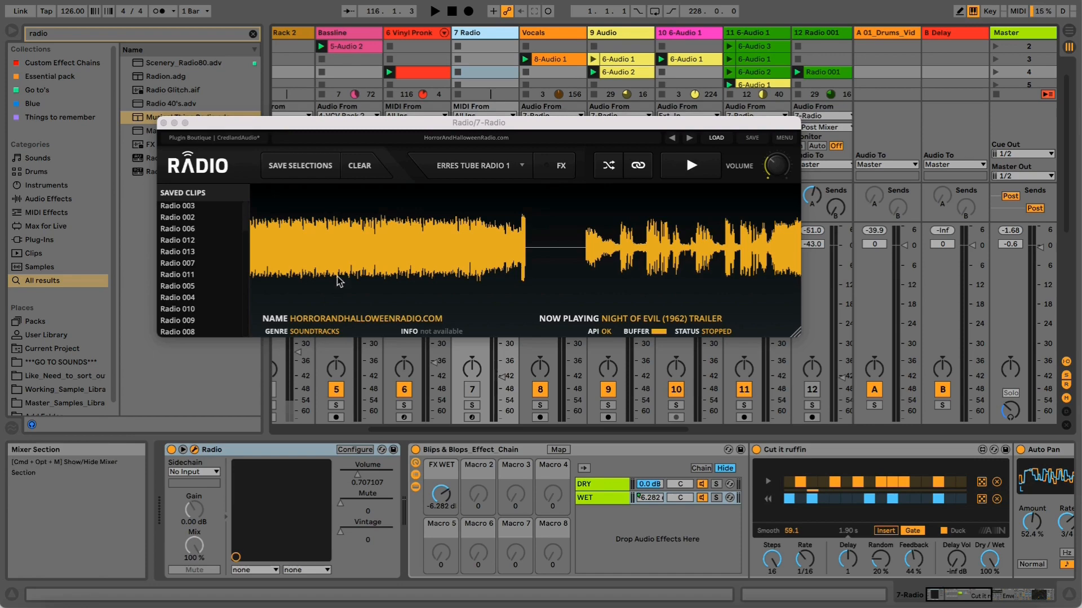
left_click_drag(292, 134, 266, 136)
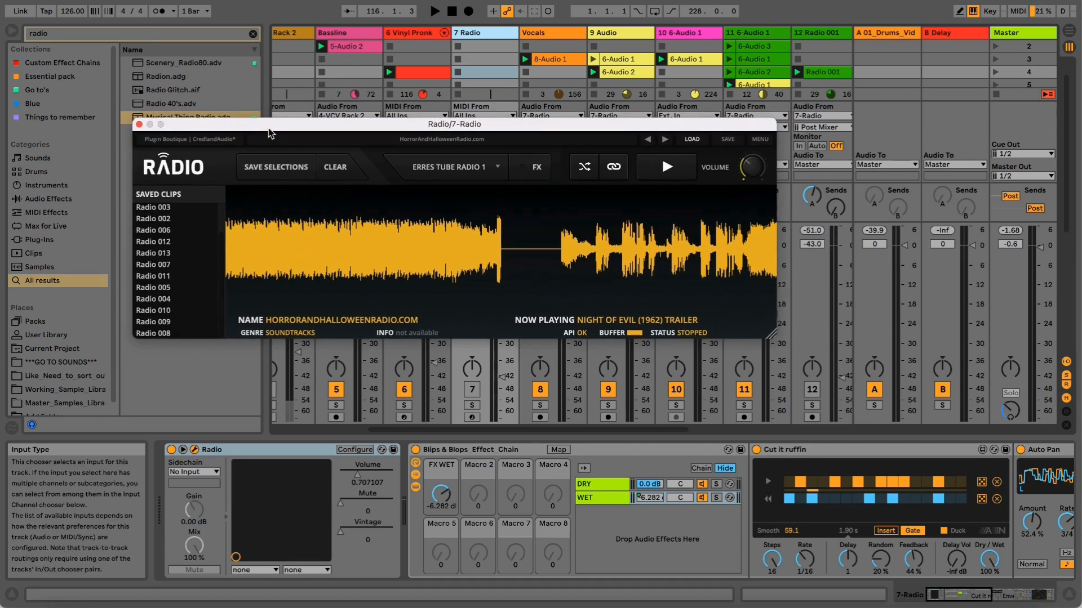
left_click(138, 125)
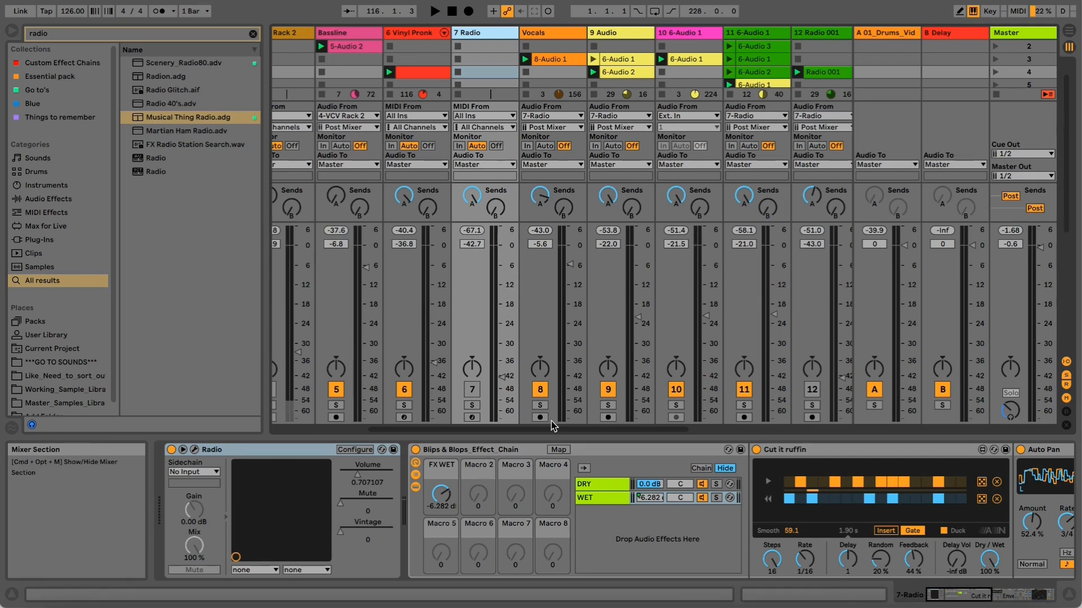
Step: Review the VCV Rack 2 patch on track 13 and its Radio Music module options, and view 14 MIDI's Scenery_Radio80 and LFO devices
left_click_drag(551, 429, 726, 425)
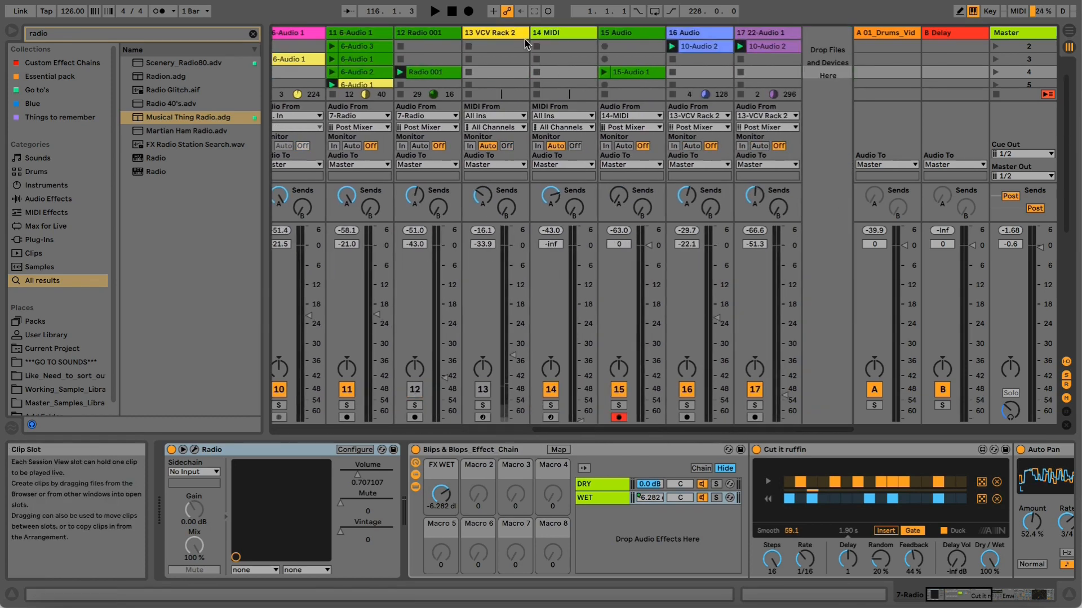
left_click(503, 33)
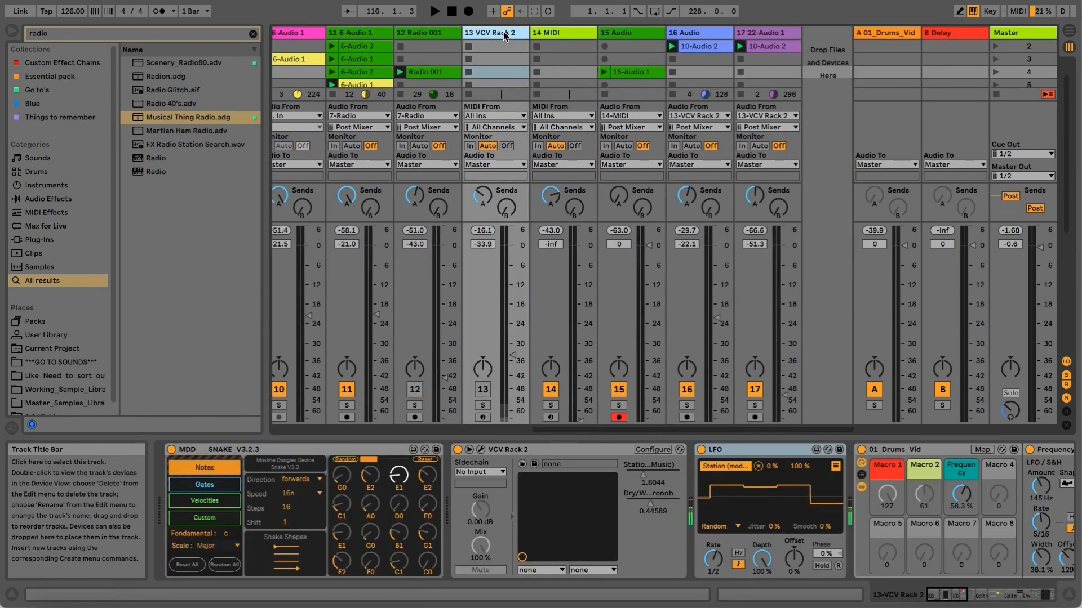
left_click(482, 451)
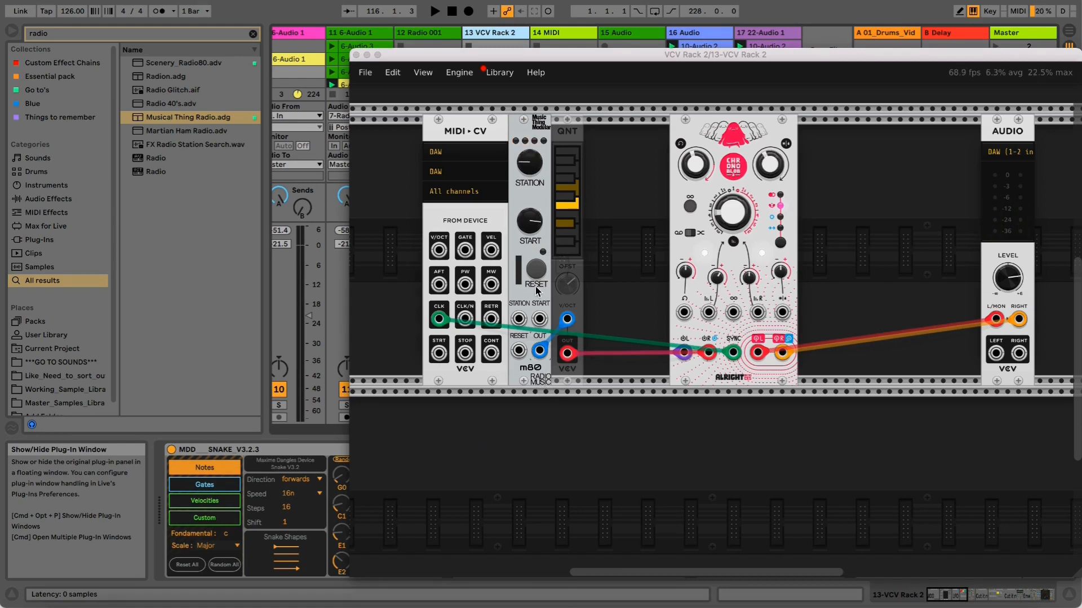
right_click(534, 198)
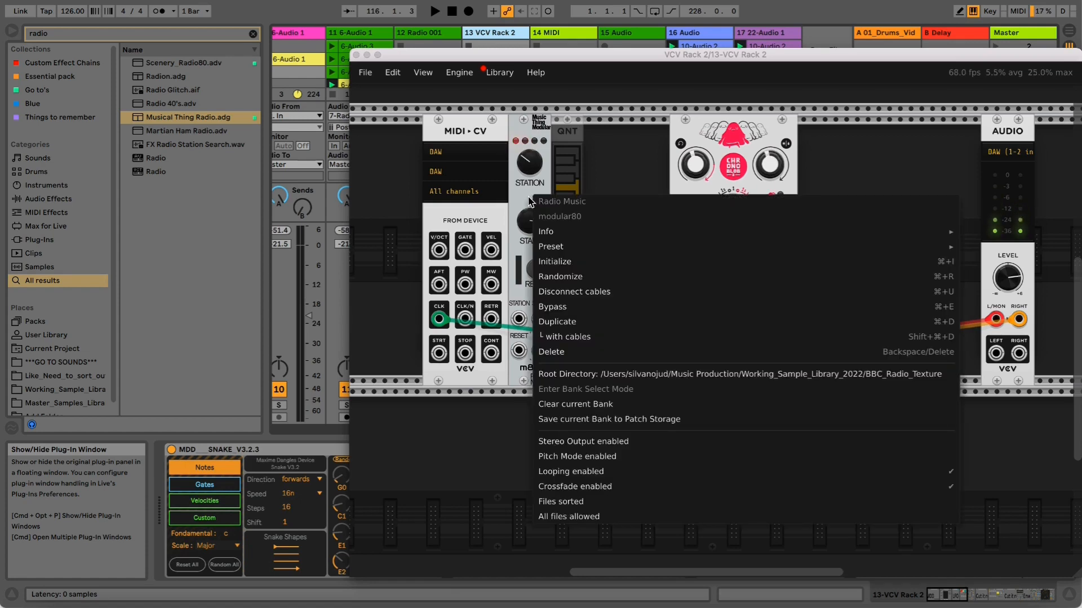
left_click(530, 200)
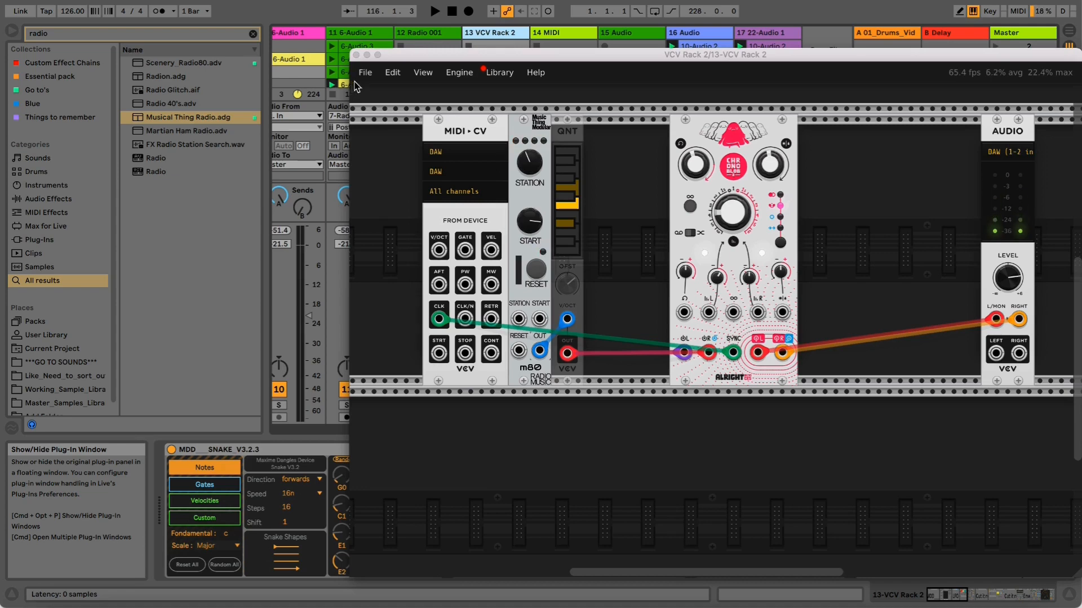
left_click(356, 54)
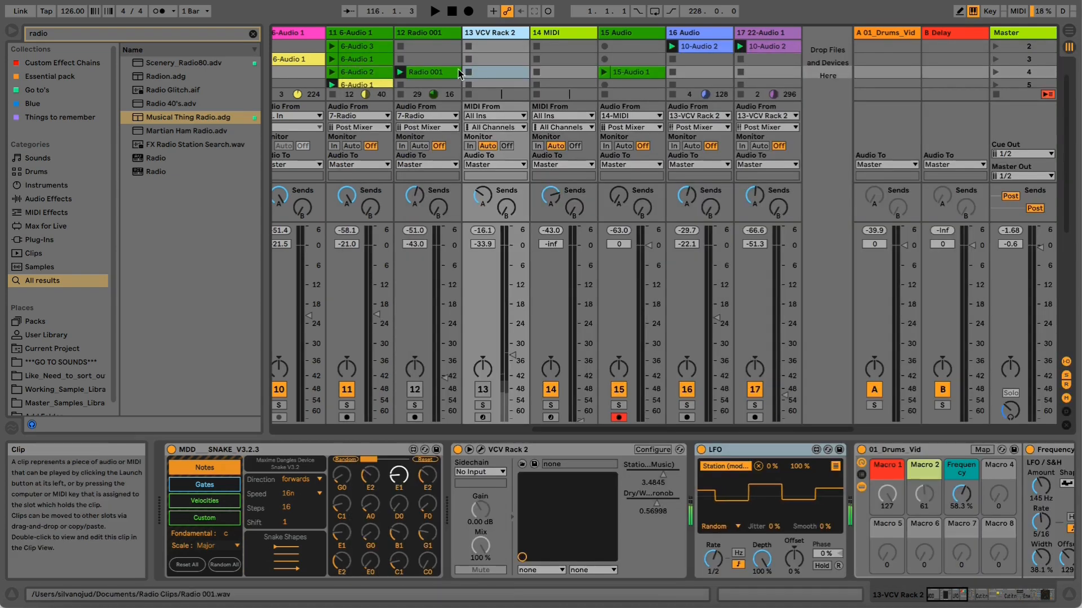
left_click(540, 32)
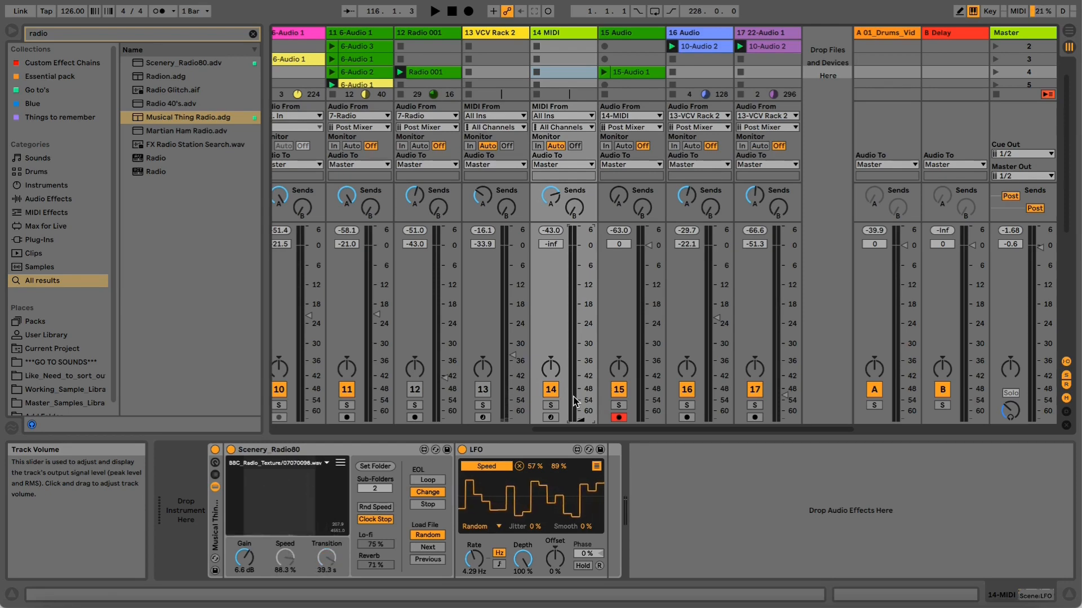
Step: Solo the 6 Vinyl Pronk track, listen to a few bars of it, and select its Vinyl Pronks rack
left_click_drag(579, 430, 379, 430)
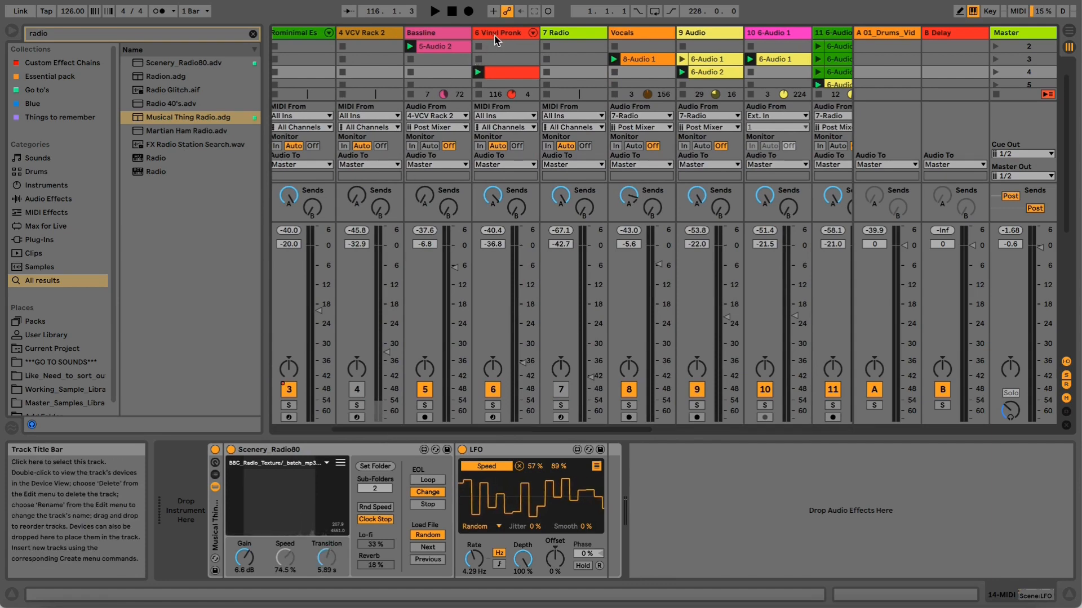
left_click(492, 35)
left_click(493, 405)
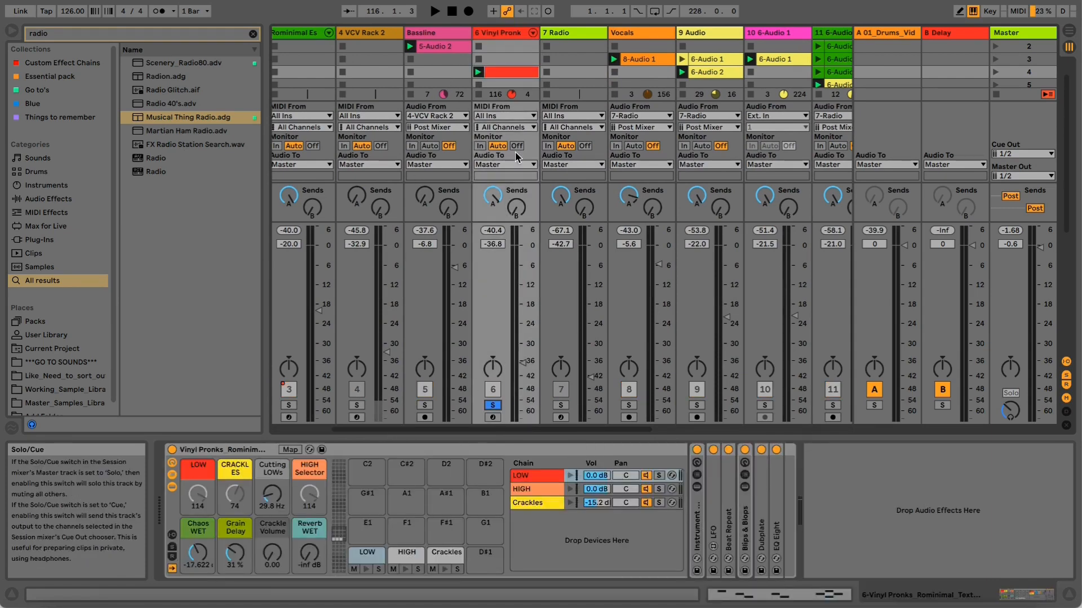
key("space")
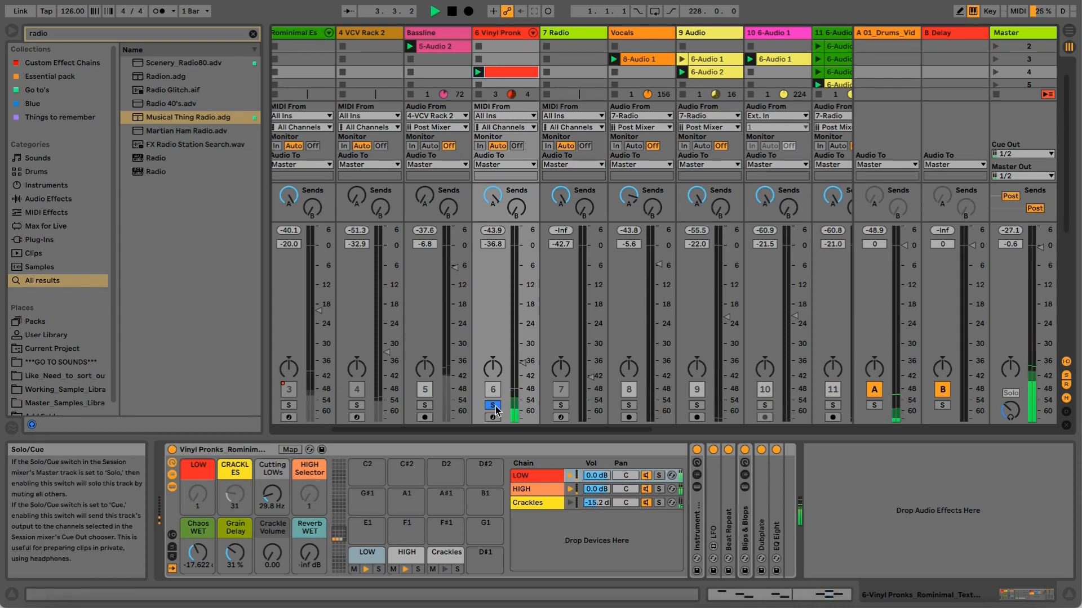
key("space")
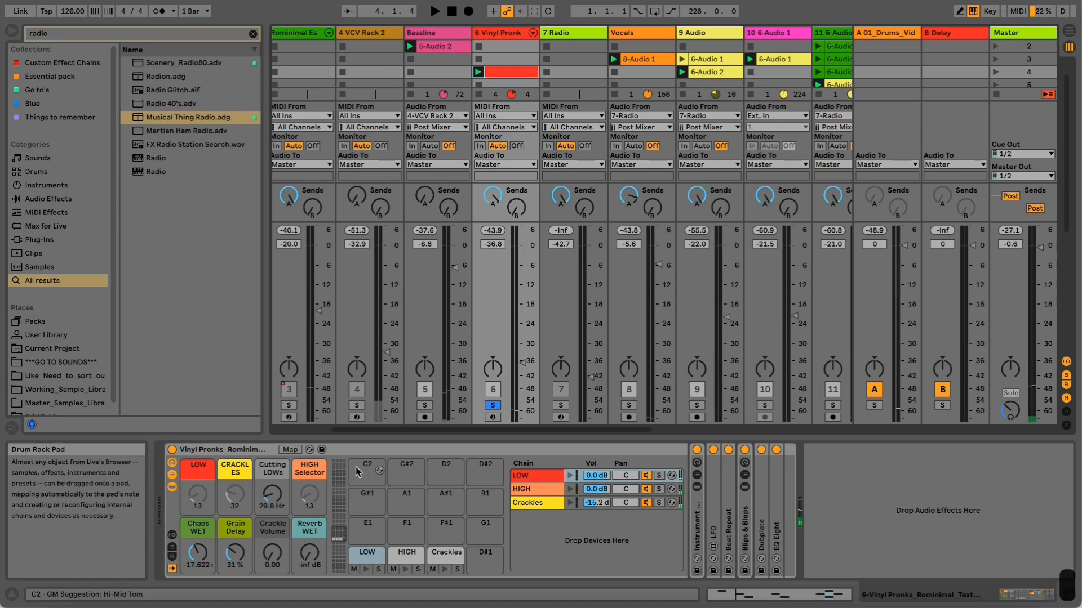
left_click(260, 452)
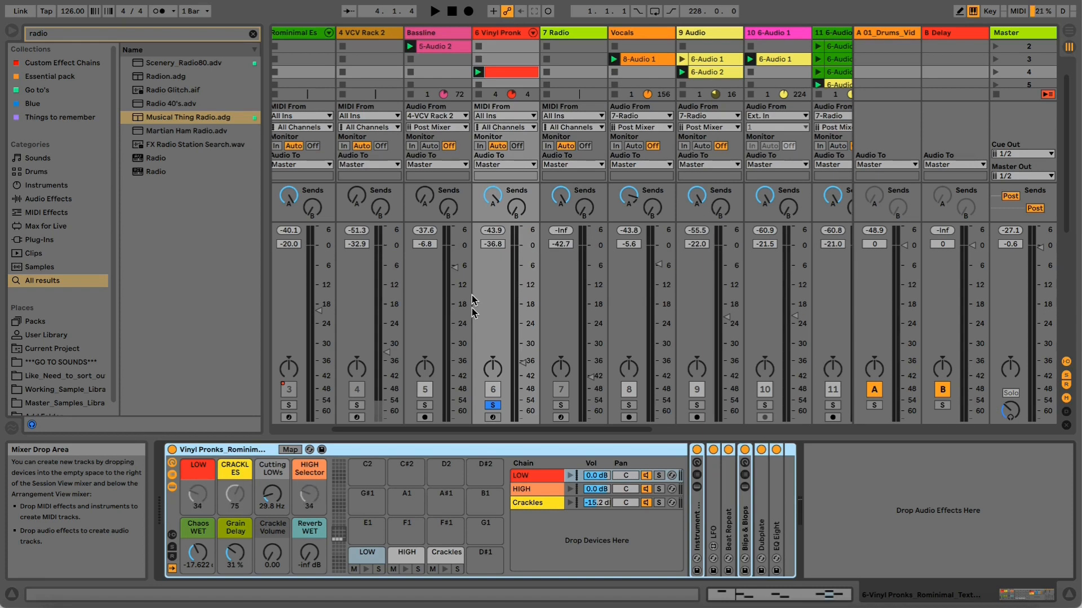
Step: Inspect the 06_Rominimal_Kick_Deep_Noise_Modular rack and its Operator on the first Rominimal track, and view the 7 Radio track's devices
scroll(495, 428, "left", 5)
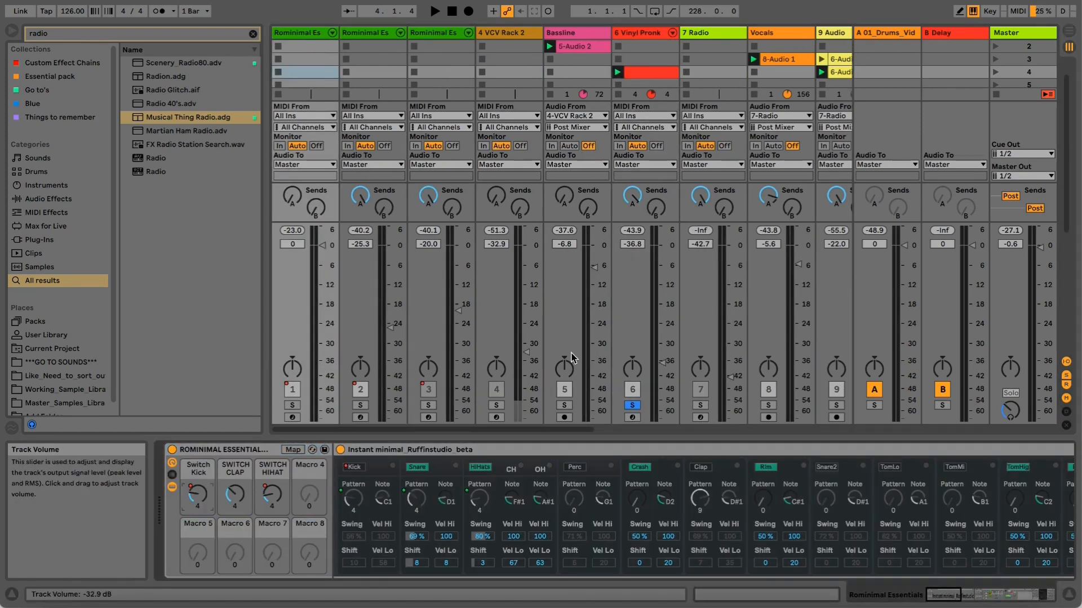
left_click_drag(952, 601, 1004, 602)
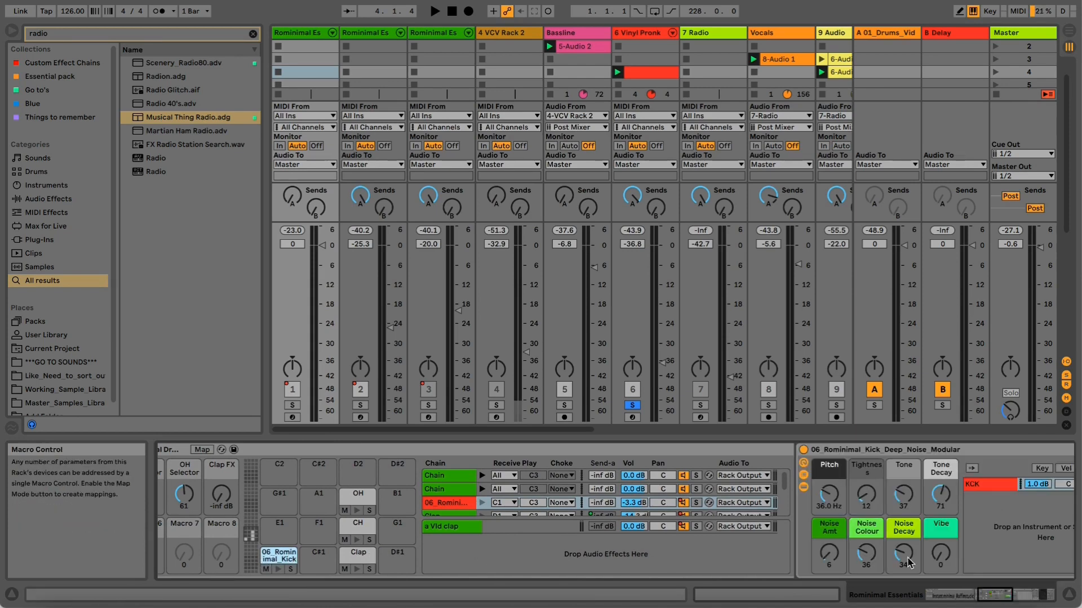
left_click_drag(995, 594, 1030, 592)
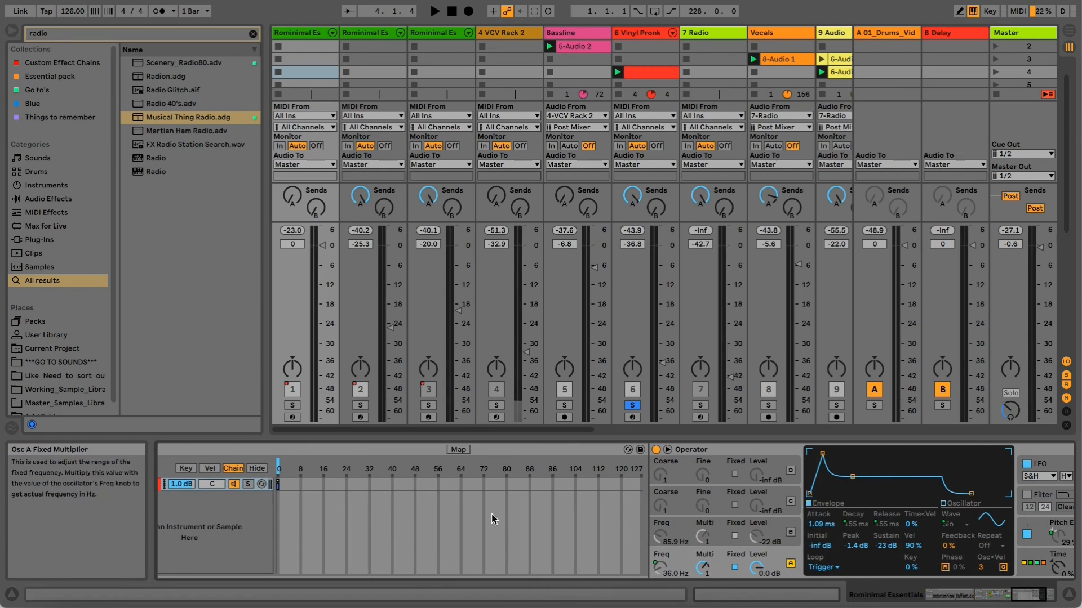
left_click_drag(1041, 591, 1028, 593)
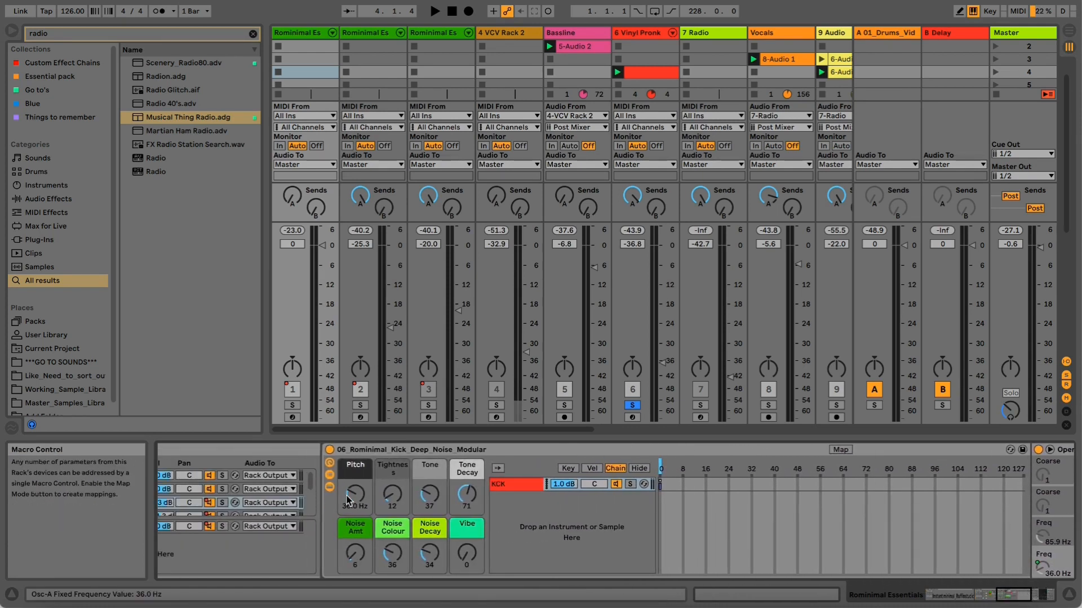
left_click(377, 453)
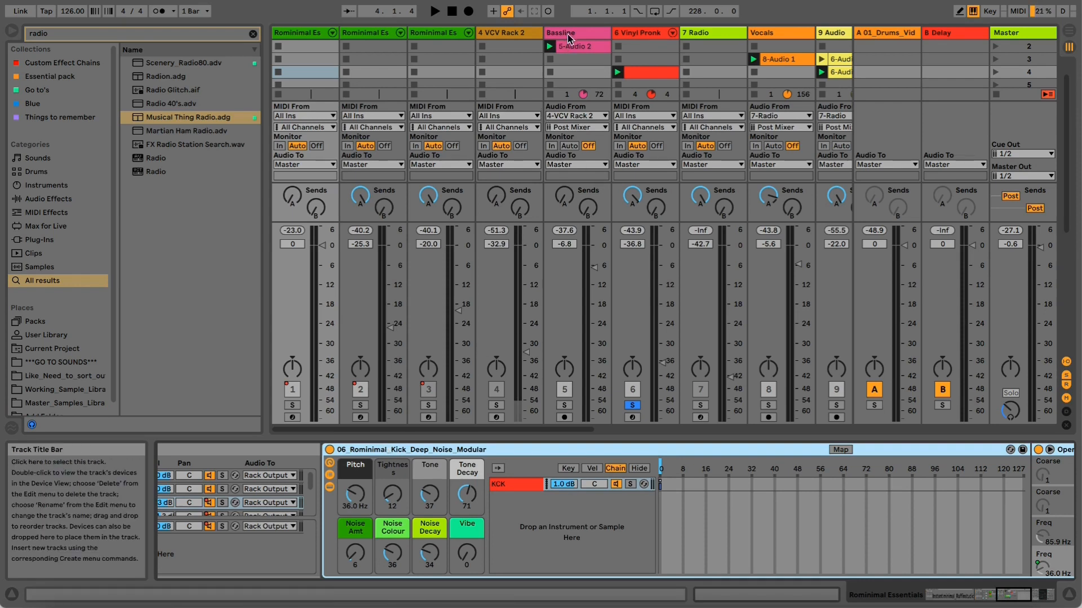
left_click_drag(474, 430, 655, 432)
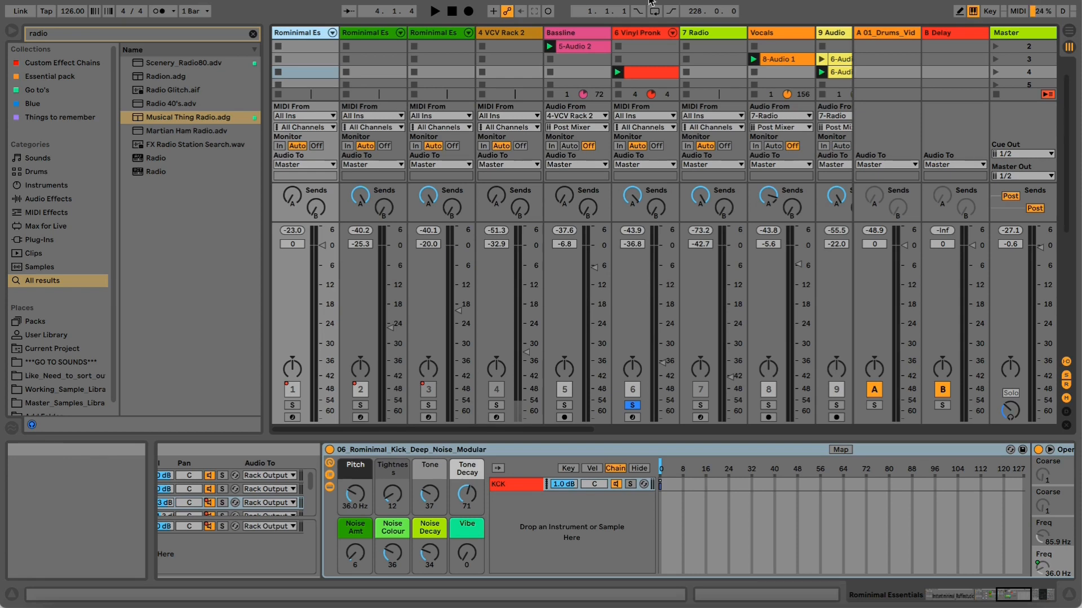
left_click(699, 33)
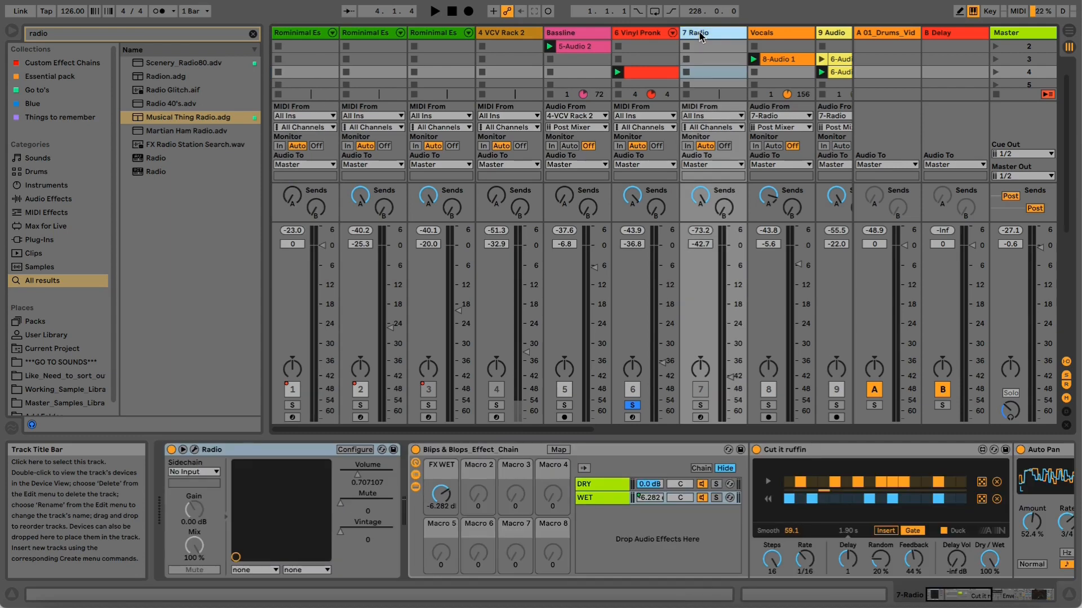